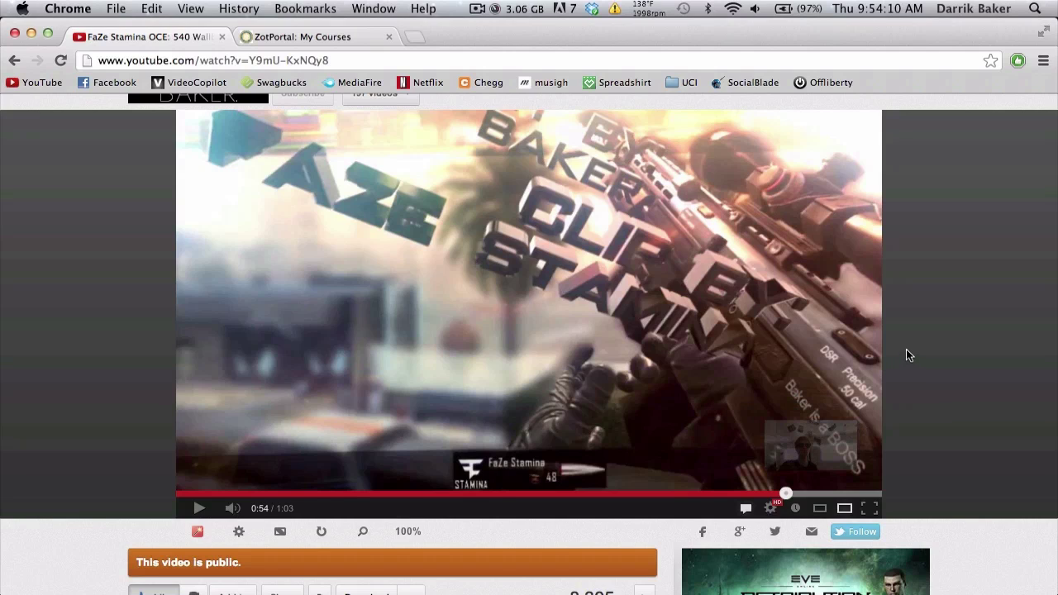
- Play the end of the FaZe Stamina wallbang video and examine the 3D text tracked to the gun
{"action": "left_click", "coordinate": [572, 252]}
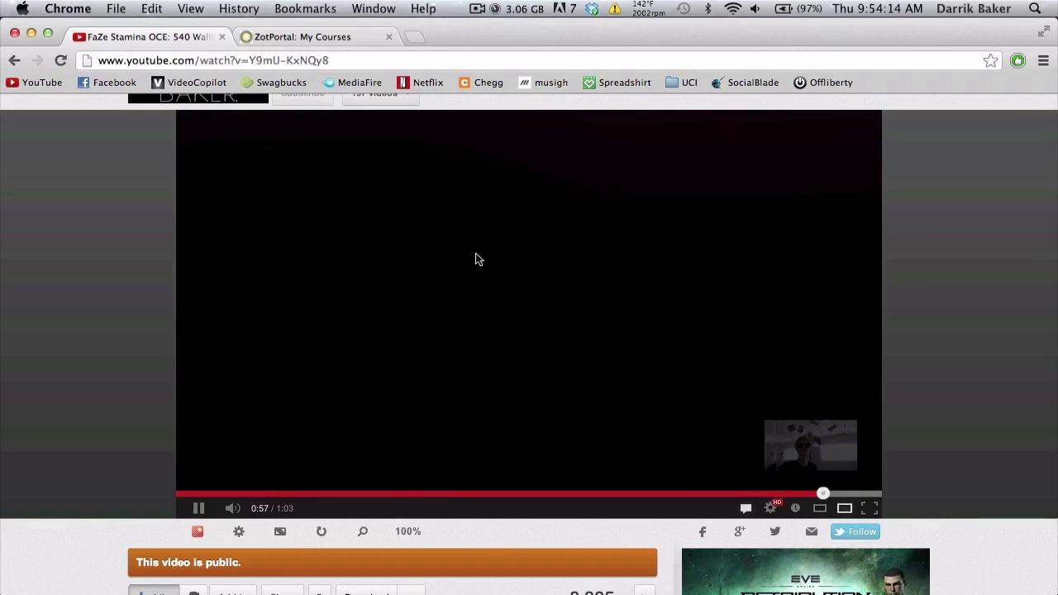
{"action": "left_click", "coordinate": [475, 253]}
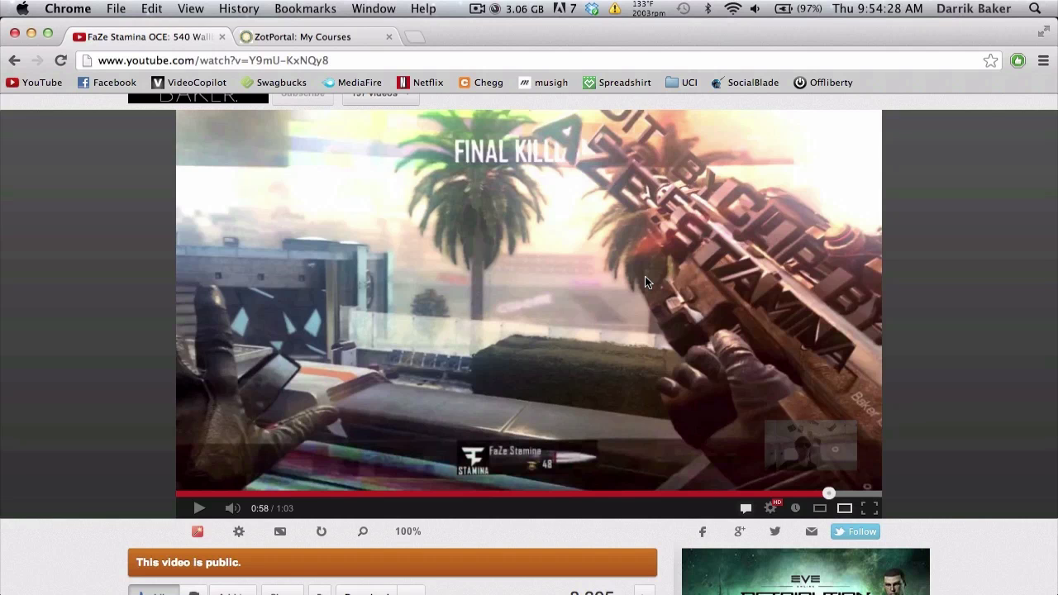
{"action": "scroll", "coordinate": [599, 329], "scroll_direction": "up", "scroll_amount": 3}
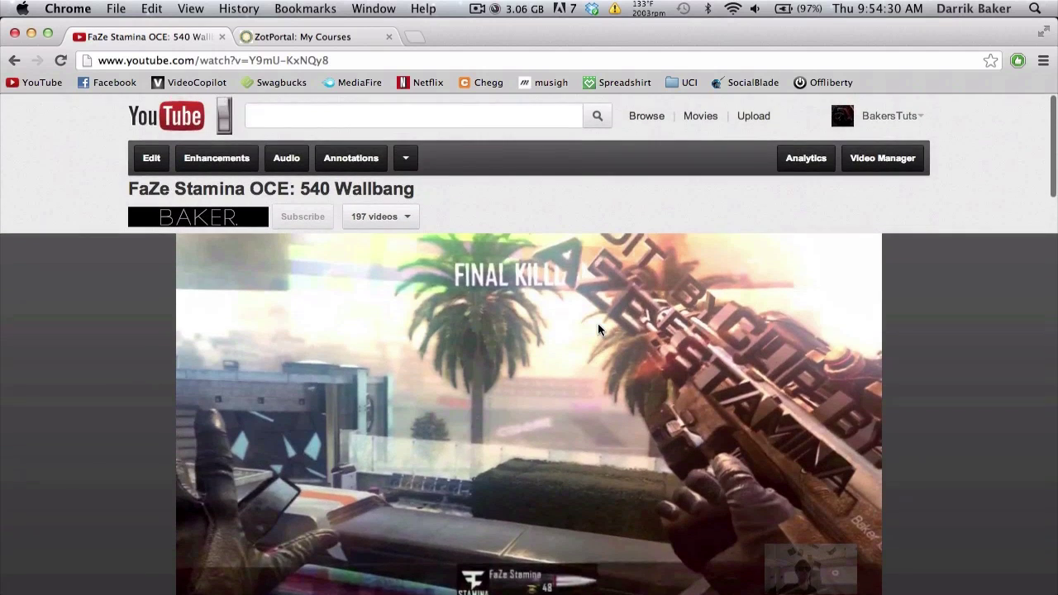
{"action": "scroll", "coordinate": [599, 329], "scroll_direction": "down", "scroll_amount": 4}
{"action": "scroll", "coordinate": [598, 330], "scroll_direction": "up", "scroll_amount": 1}
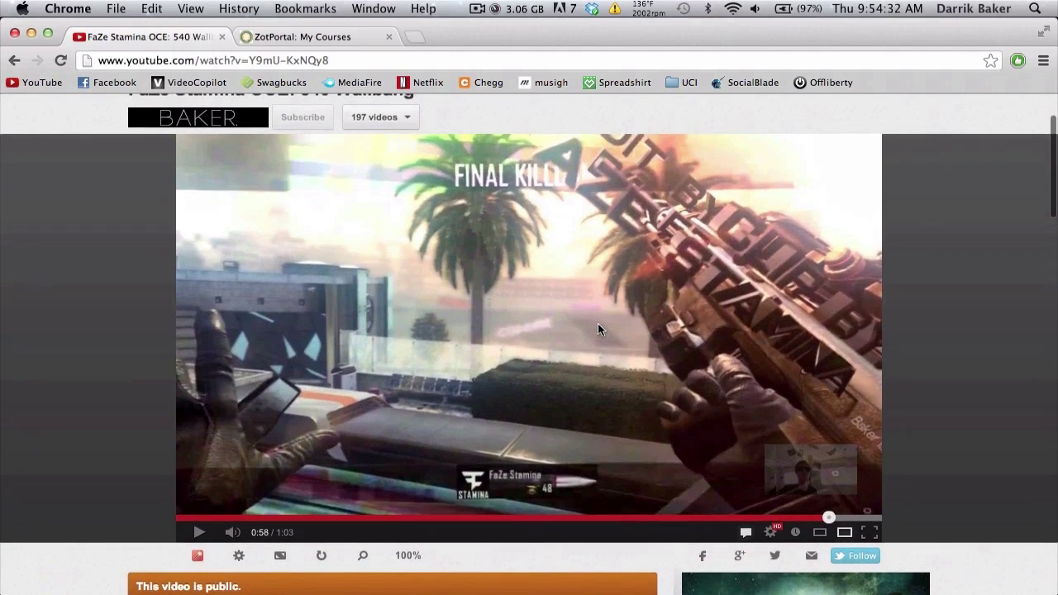
{"action": "scroll", "coordinate": [598, 329], "scroll_direction": "up", "scroll_amount": 1}
- Switch to After Effects and start the composition's work area at the gunshot frame, 0;00;23;59
{"action": "key", "text": "ctrl+Right"}
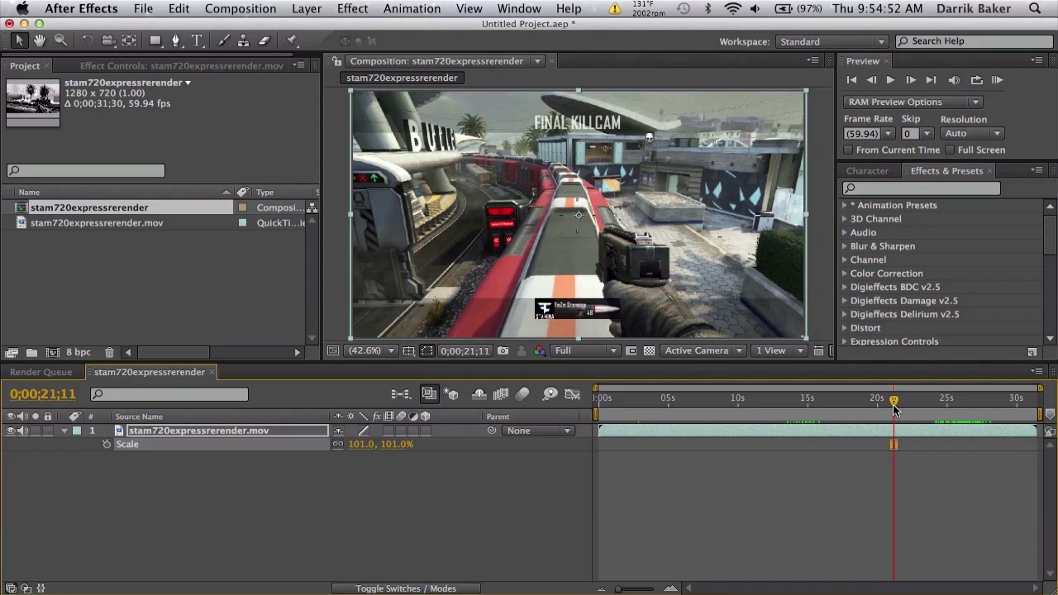
{"action": "mouse_move", "coordinate": [895, 407]}
{"action": "left_mouse_down"}
{"action": "mouse_move", "coordinate": [936, 407]}
{"action": "mouse_move", "coordinate": [887, 408]}
{"action": "left_mouse_up"}
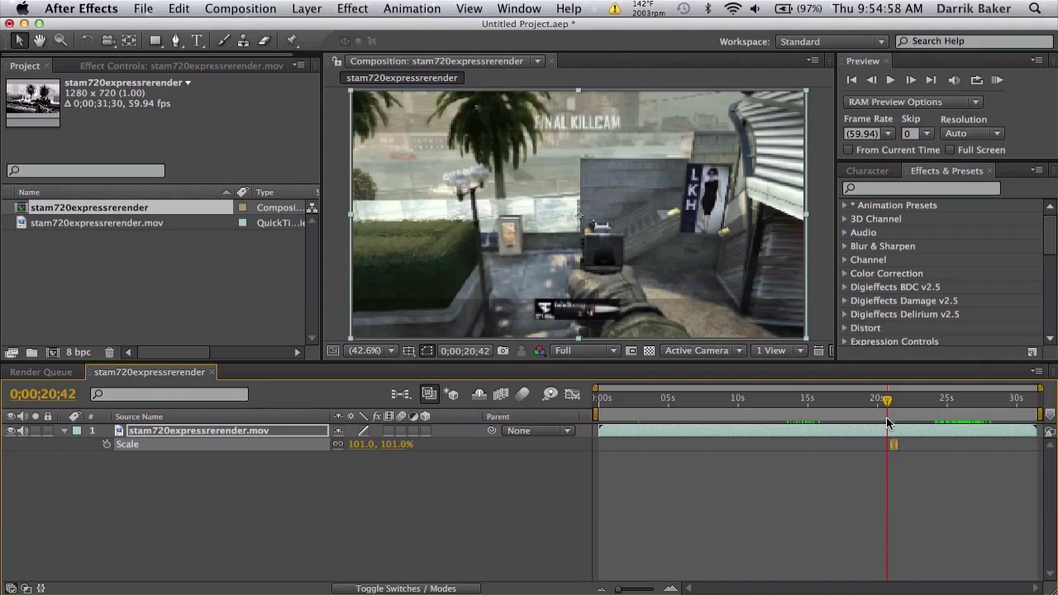
{"action": "left_click", "coordinate": [934, 404]}
{"action": "key", "text": "="}
{"action": "scroll", "coordinate": [935, 406], "scroll_direction": "right", "scroll_amount": 5}
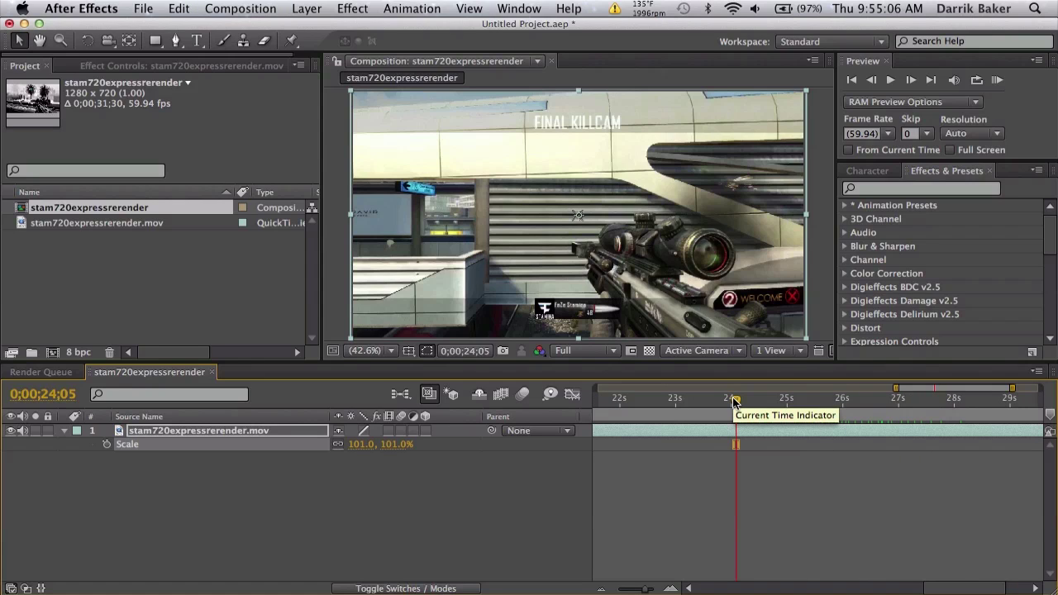
{"action": "mouse_move", "coordinate": [734, 401]}
{"action": "left_mouse_down"}
{"action": "mouse_move", "coordinate": [704, 401]}
{"action": "mouse_move", "coordinate": [728, 399]}
{"action": "left_mouse_up"}
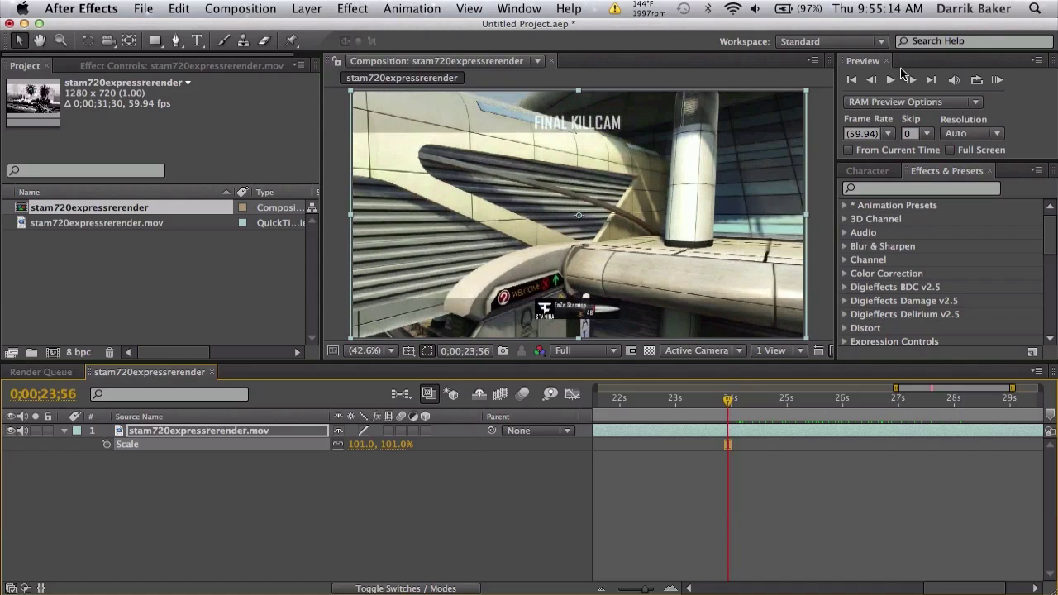
{"action": "left_click", "coordinate": [909, 80]}
{"action": "left_click", "coordinate": [909, 81]}
{"action": "left_click", "coordinate": [909, 80]}
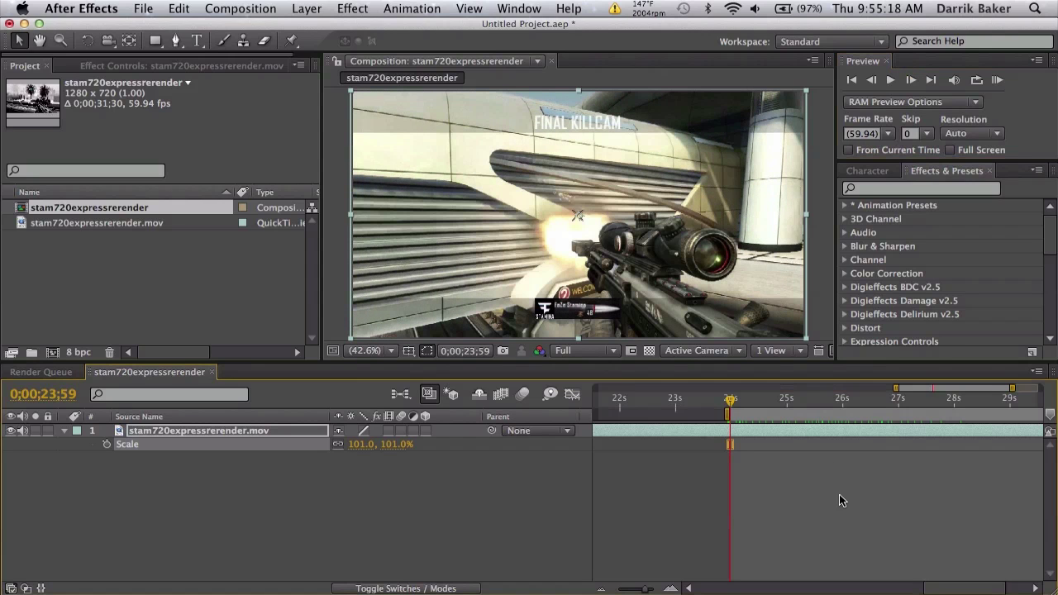
- Step to the last killcam frame before the cut and end the work area at 0;00;28;33
{"action": "left_click_drag", "start_coordinate": [734, 404], "coordinate": [992, 404]}
{"action": "left_click", "coordinate": [871, 81]}
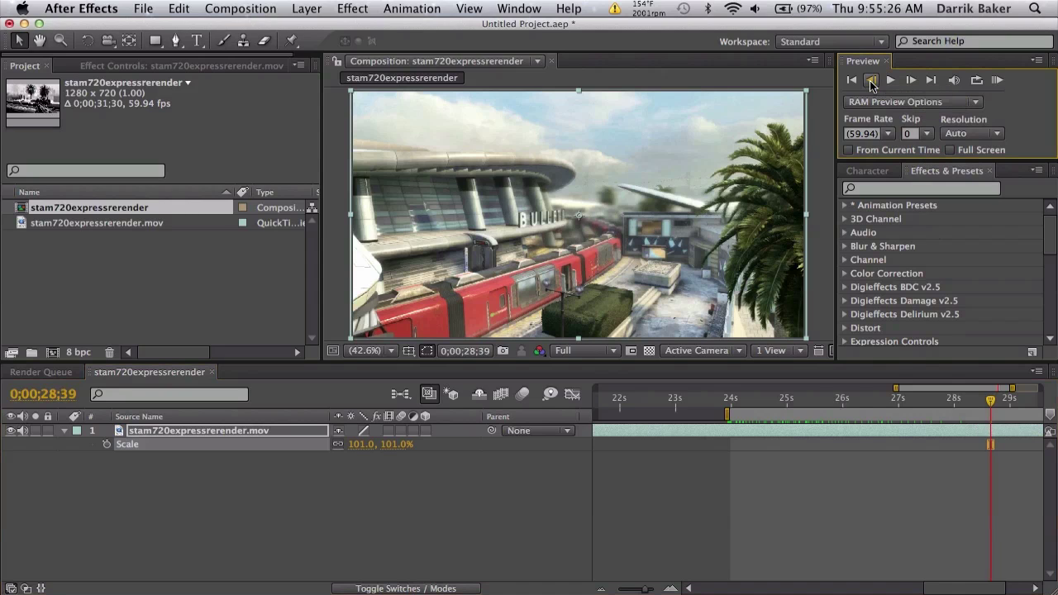
{"action": "left_click", "coordinate": [871, 80]}
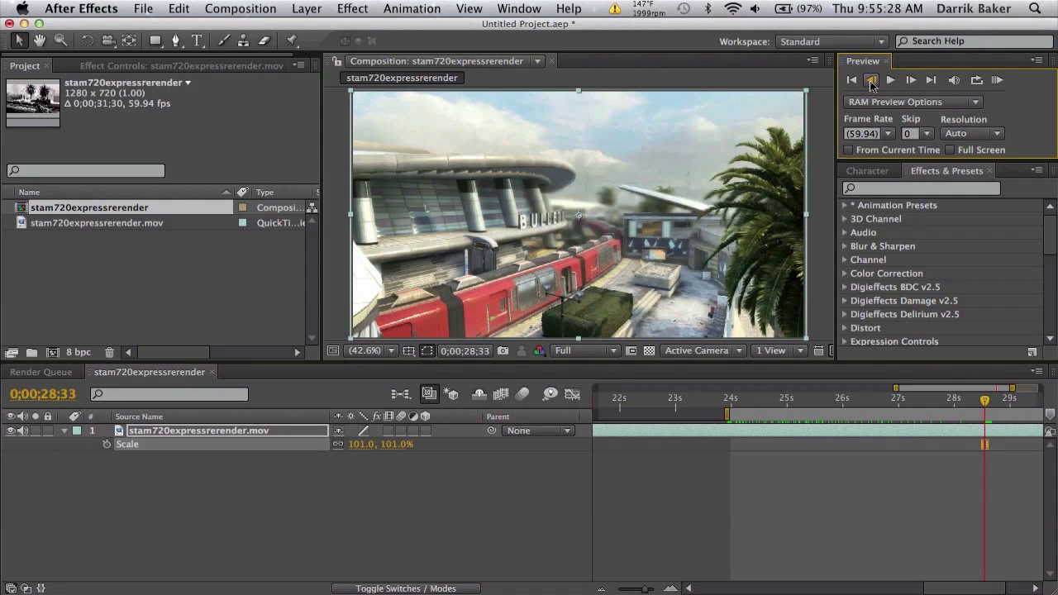
{"action": "left_click", "coordinate": [872, 80]}
{"action": "left_click", "coordinate": [872, 80]}
{"action": "left_click", "coordinate": [871, 80]}
{"action": "left_click", "coordinate": [871, 80]}
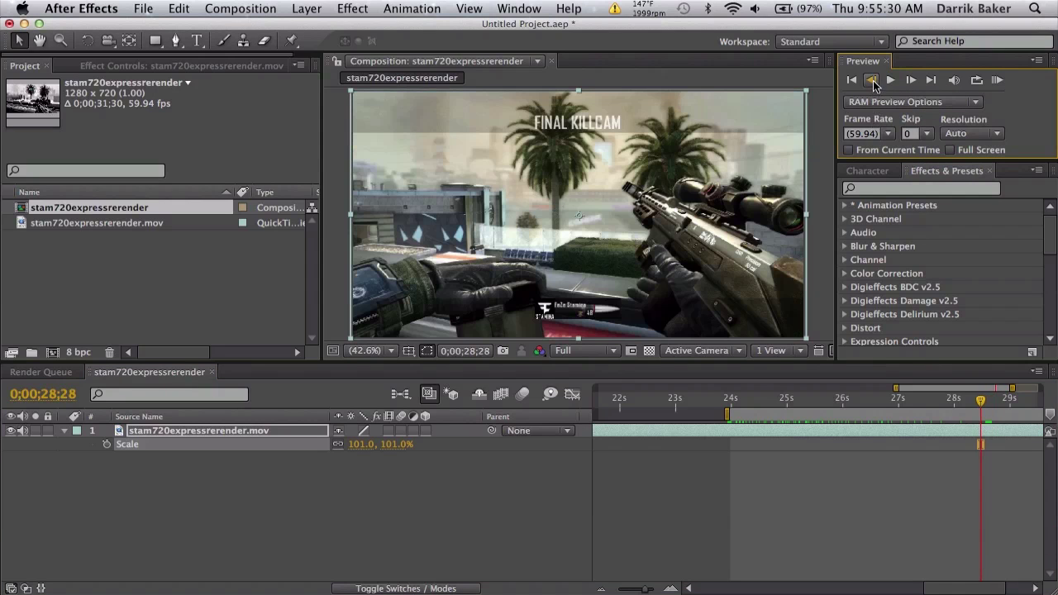
{"action": "left_click", "coordinate": [911, 80]}
{"action": "left_click", "coordinate": [911, 80]}
{"action": "left_click", "coordinate": [911, 81]}
{"action": "left_click", "coordinate": [912, 80]}
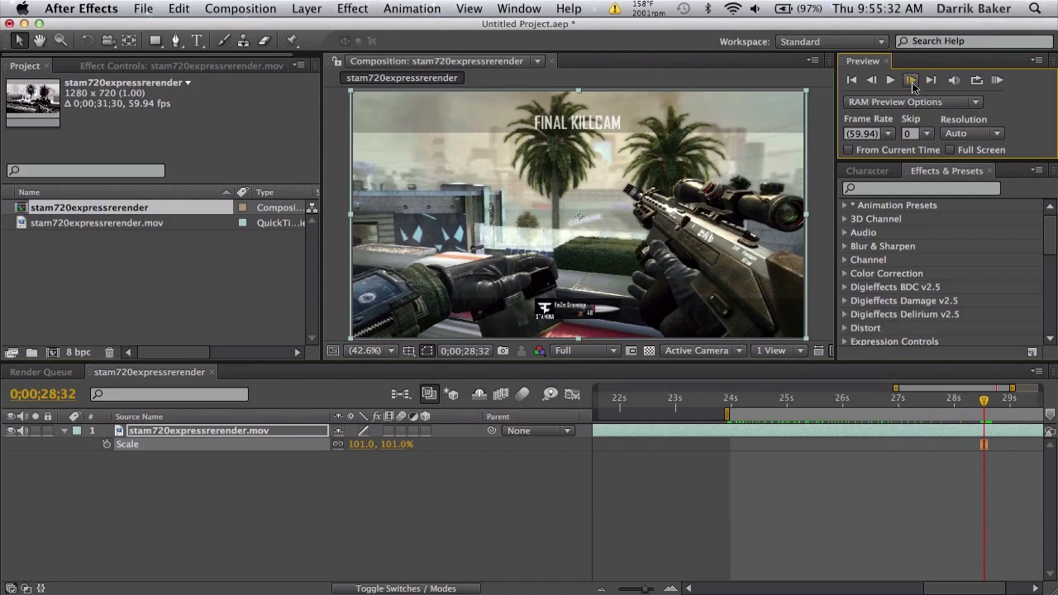
{"action": "left_click", "coordinate": [911, 80]}
{"action": "left_click", "coordinate": [911, 80]}
{"action": "left_click", "coordinate": [872, 81]}
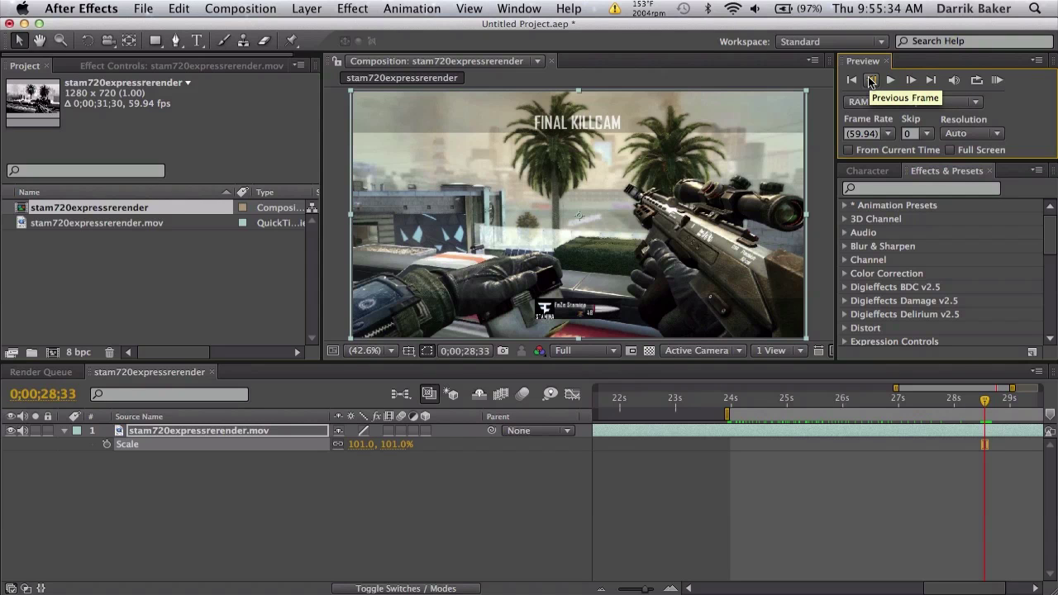
- Scrub through the work area to review the gun footage it covers
{"action": "key", "text": "minus"}
{"action": "key", "text": "minus"}
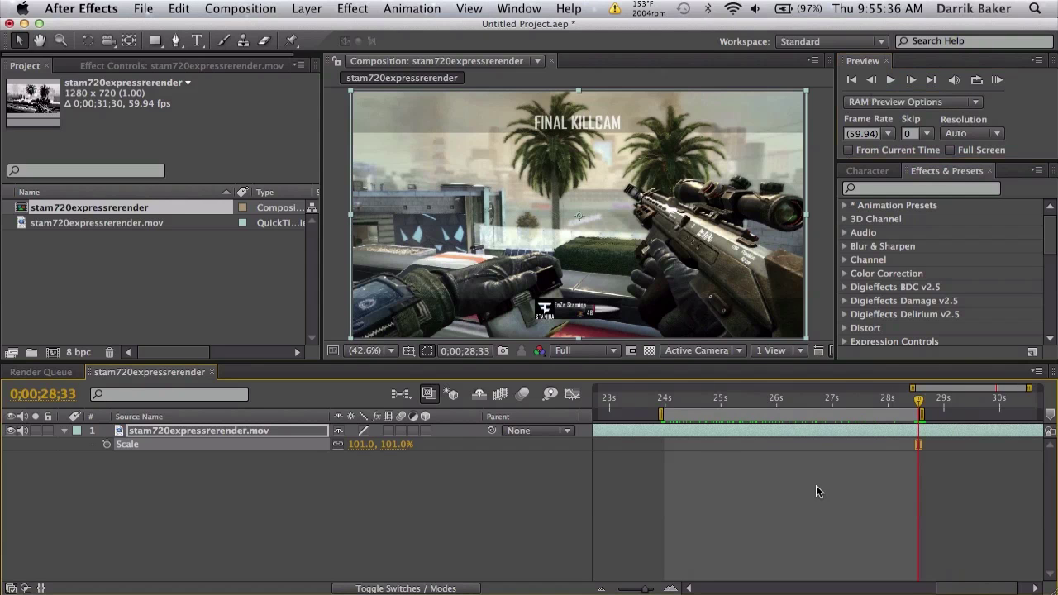
{"action": "left_click", "coordinate": [814, 404]}
{"action": "left_click_drag", "start_coordinate": [830, 403], "coordinate": [932, 401]}
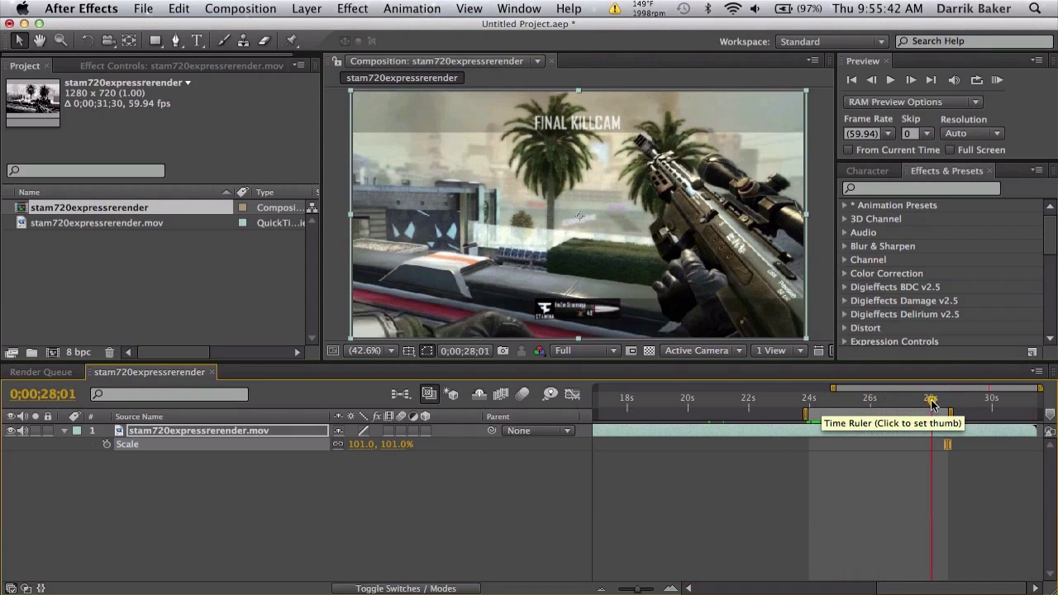
- Add the composition to the render queue and set its output format to JPEG Sequence
{"action": "left_click", "coordinate": [240, 8]}
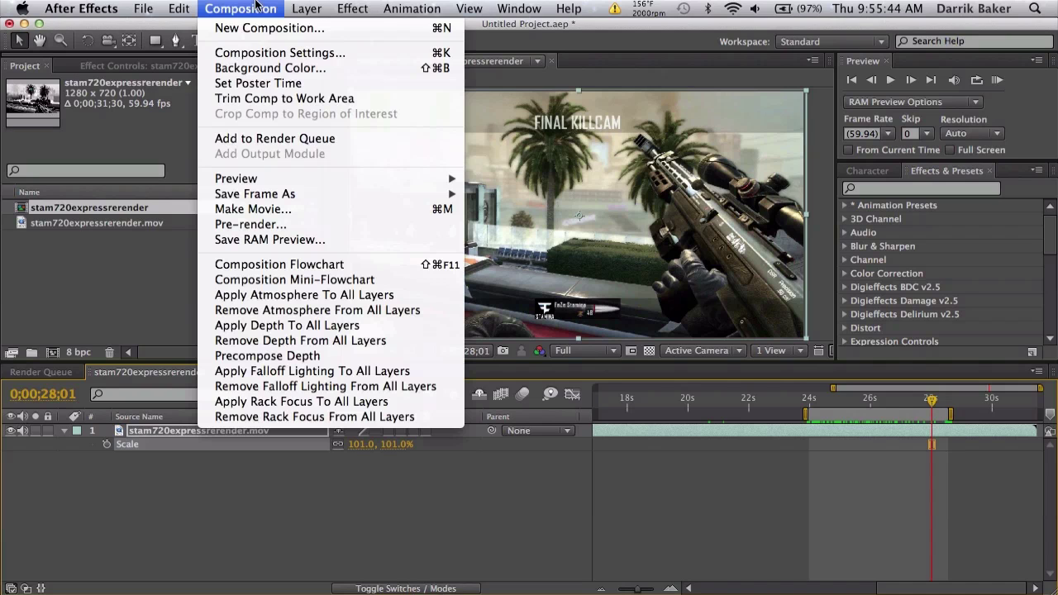
{"action": "left_click", "coordinate": [307, 146]}
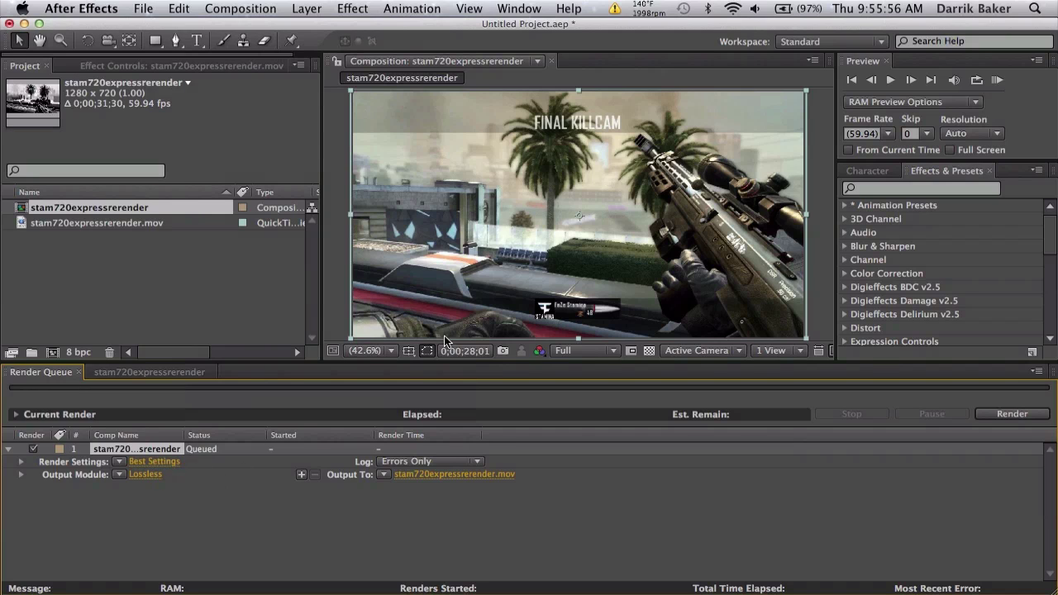
{"action": "left_click", "coordinate": [149, 475]}
{"action": "left_click", "coordinate": [525, 96]}
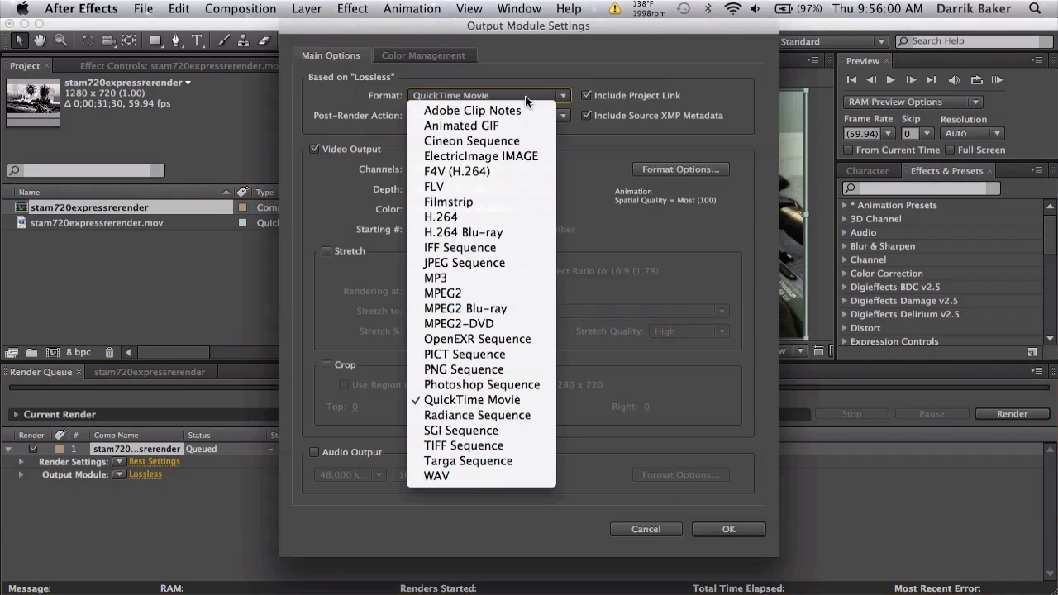
{"action": "left_click", "coordinate": [530, 265]}
{"action": "left_click", "coordinate": [729, 529]}
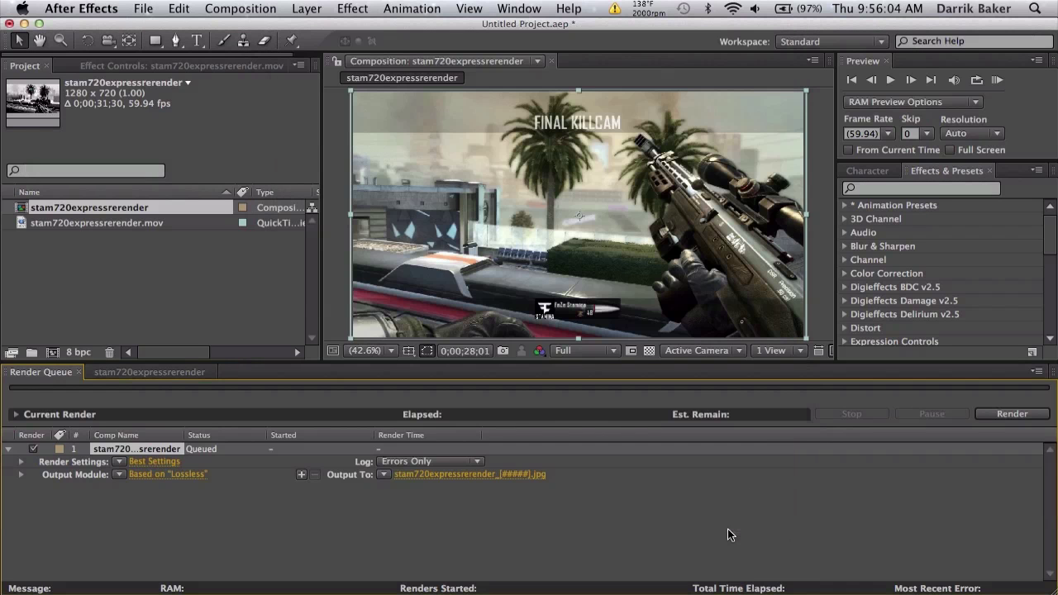
- Direct the output to a new folder named gunmotiontracktut inside MotionTracks and render the sequence
{"action": "left_click", "coordinate": [489, 469]}
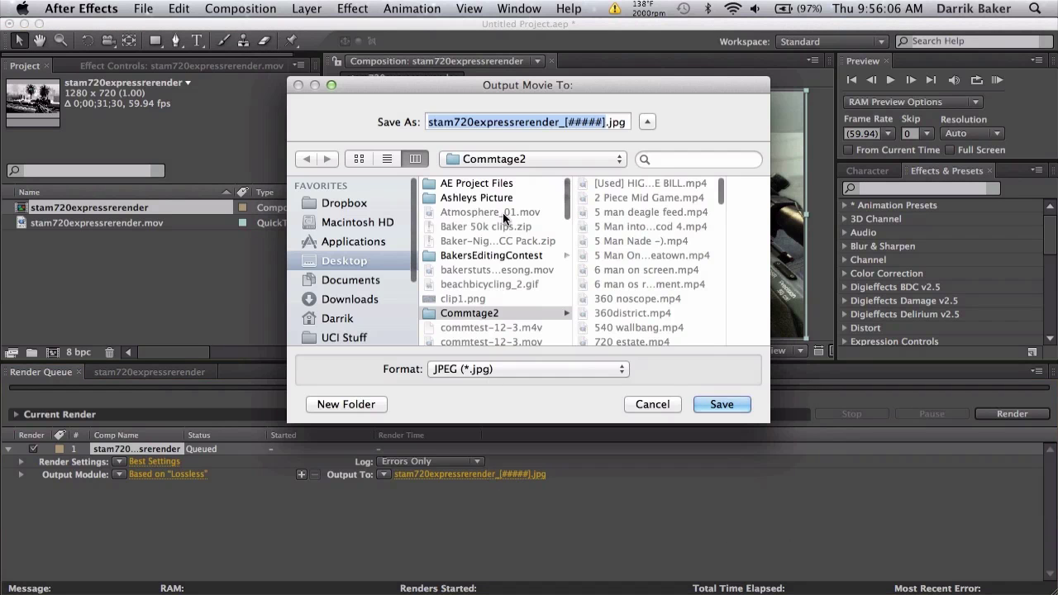
{"action": "scroll", "coordinate": [470, 269], "scroll_direction": "down", "scroll_amount": 15}
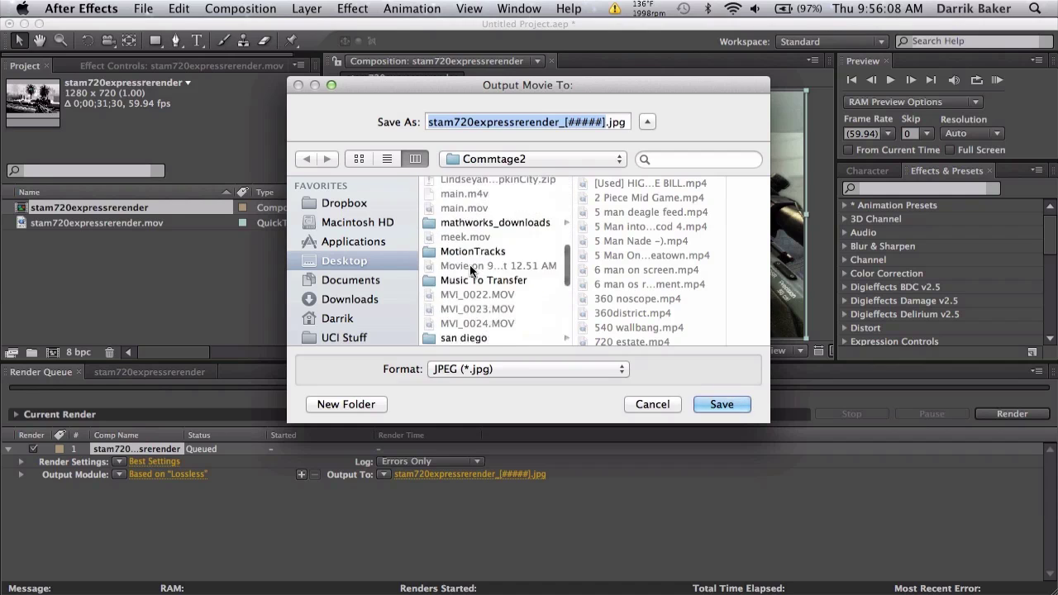
{"action": "scroll", "coordinate": [469, 269], "scroll_direction": "up", "scroll_amount": 3}
{"action": "left_click", "coordinate": [495, 198]}
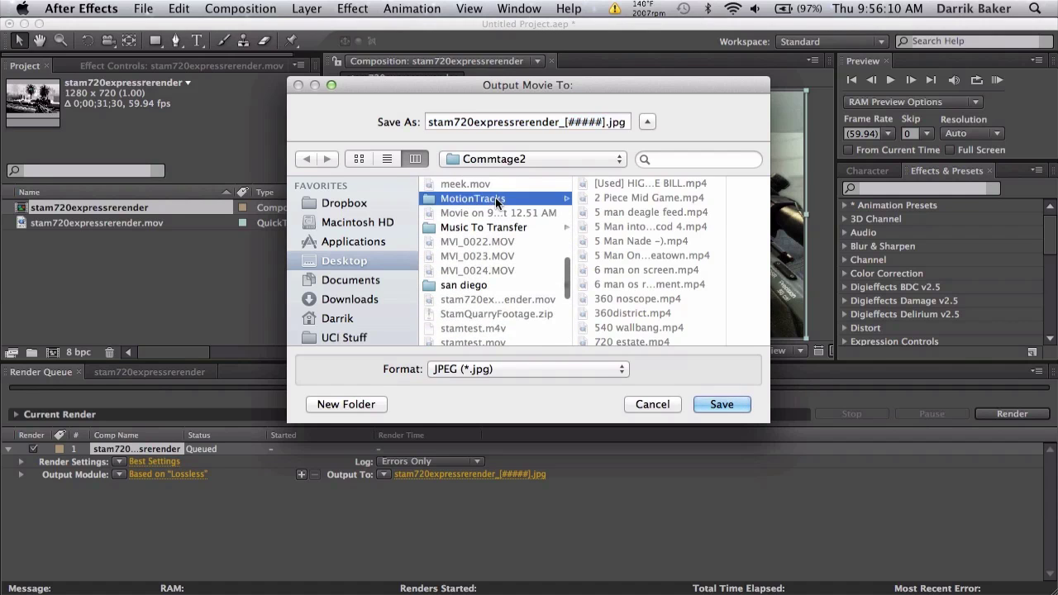
{"action": "left_click", "coordinate": [345, 403]}
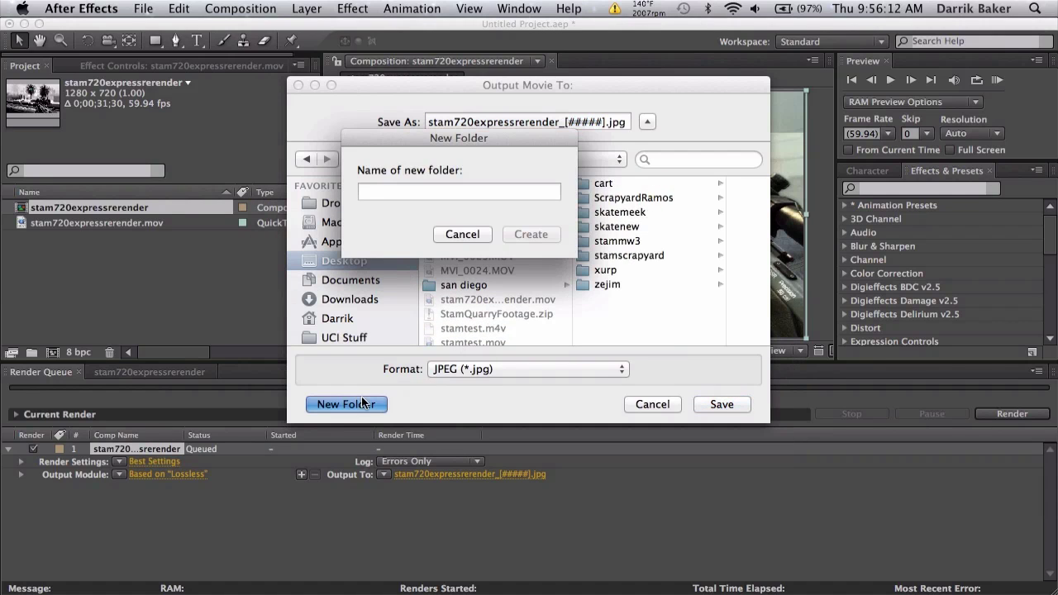
{"action": "type", "text": "gunmotion"}
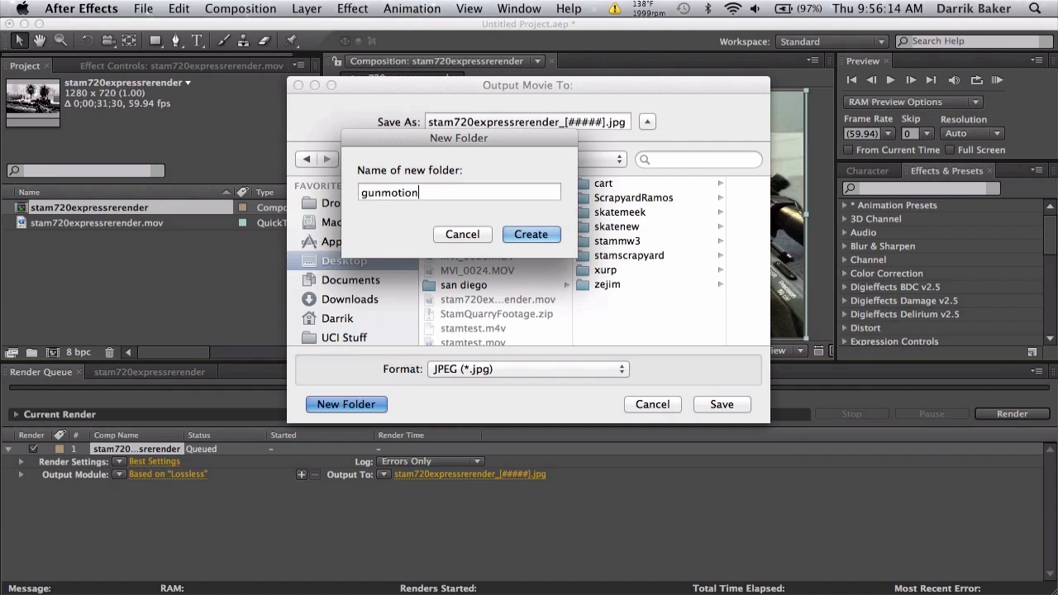
{"action": "type", "text": "tracktut"}
{"action": "left_click", "coordinate": [533, 234]}
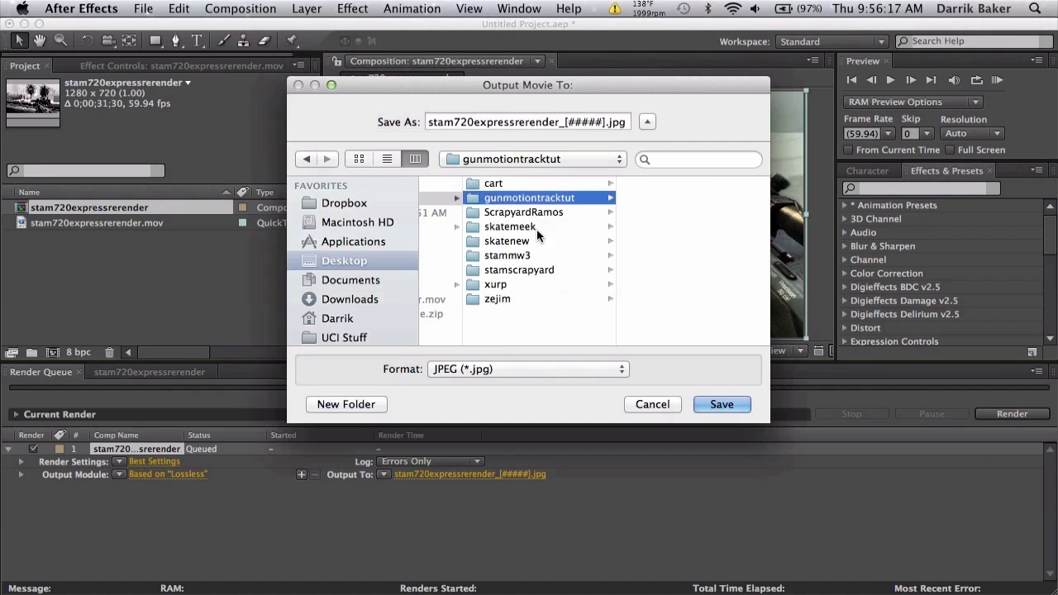
{"action": "left_click", "coordinate": [721, 405]}
{"action": "left_click", "coordinate": [989, 416]}
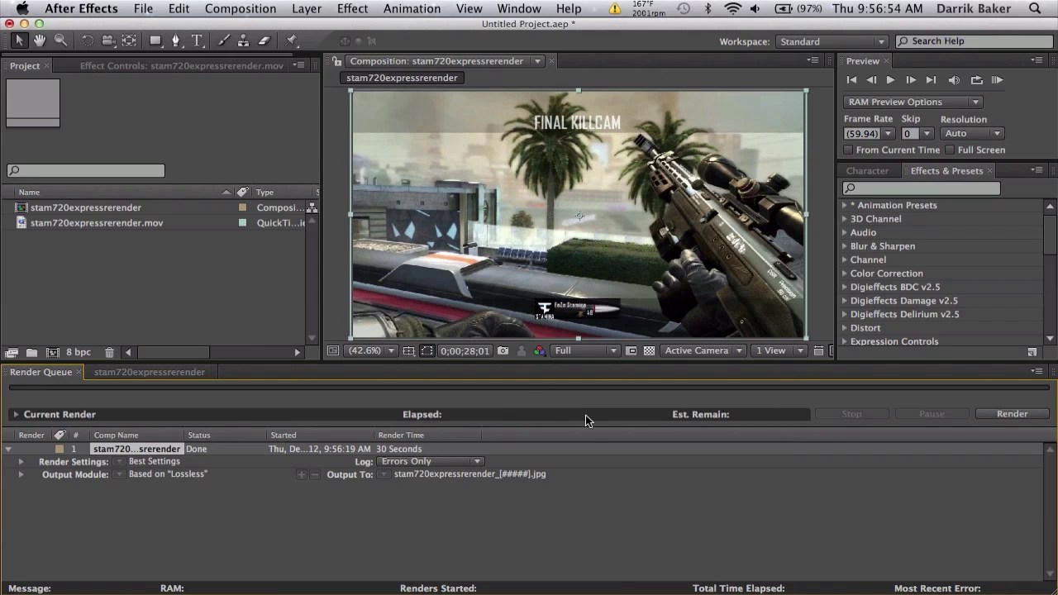
- Switch to boujou and import a new image sequence starting at stam720expressrerender_01439.jpg from the gunmotiontracktut folder inside MotionTracks on the Desktop
{"action": "key", "text": "ctrl+Right"}
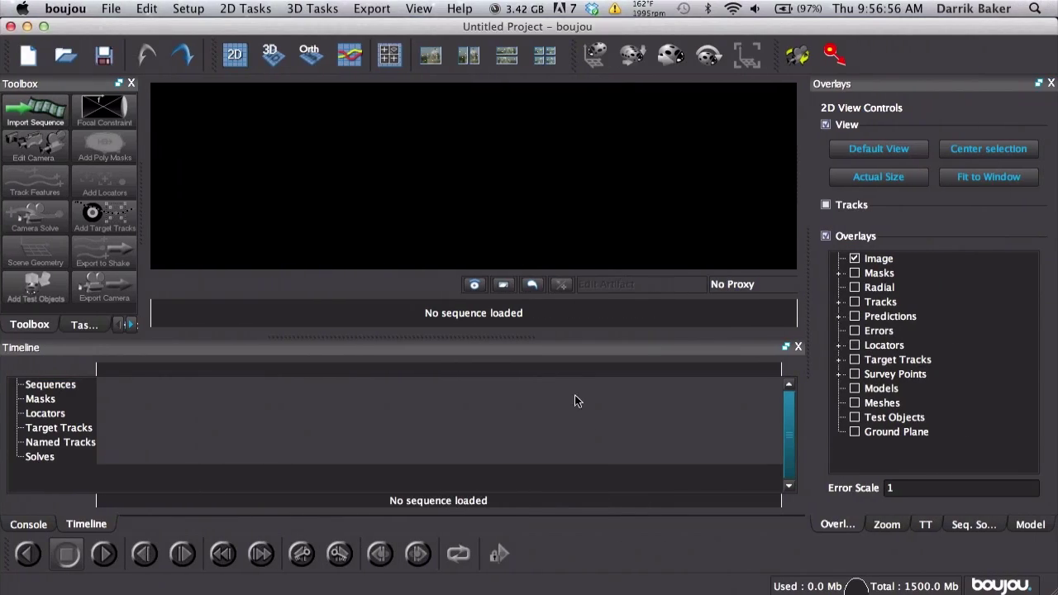
{"action": "left_click", "coordinate": [12, 123]}
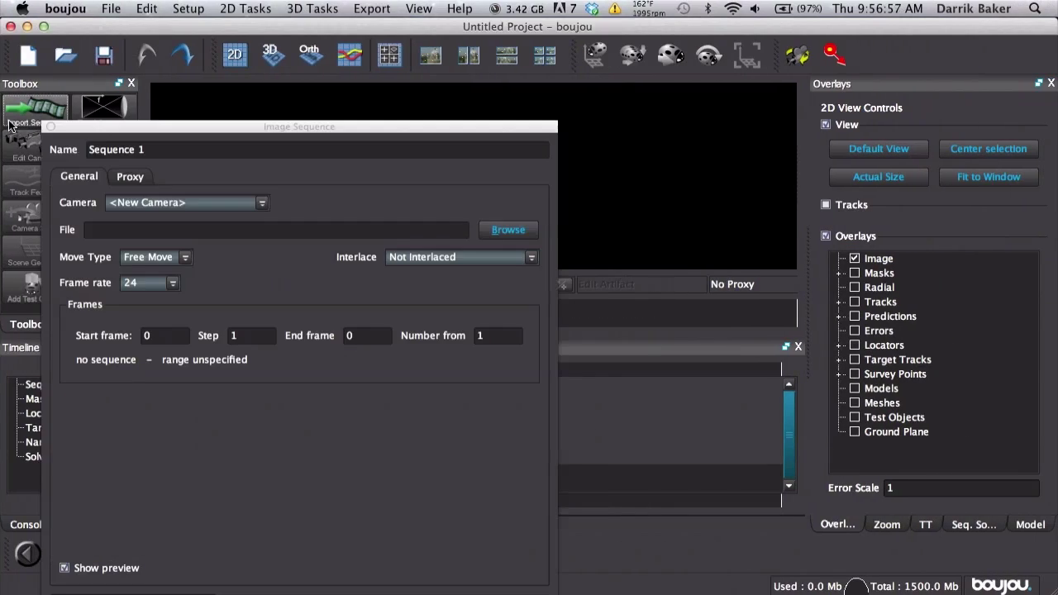
{"action": "left_click", "coordinate": [509, 229]}
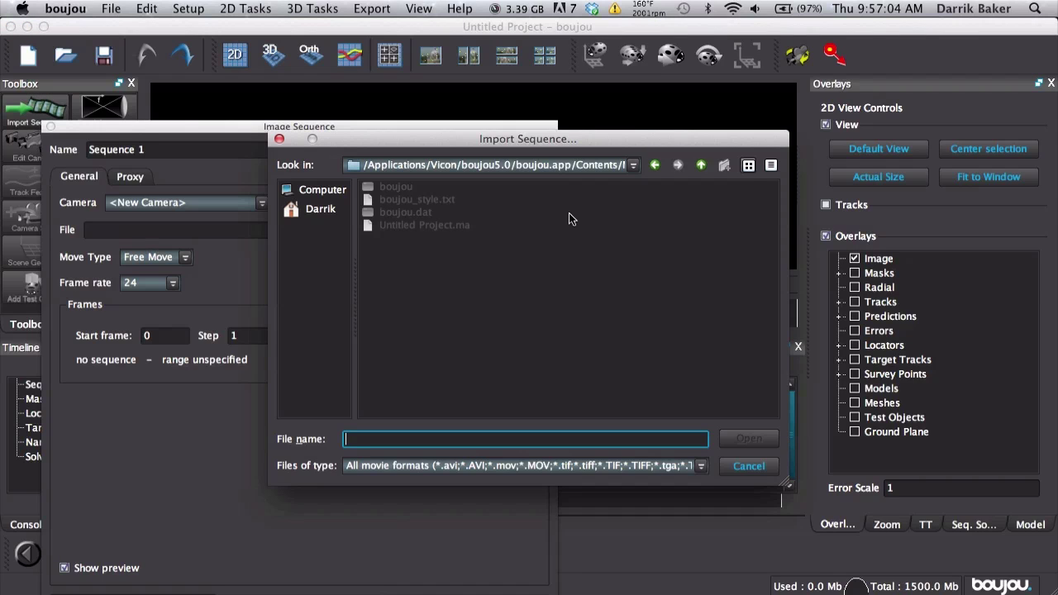
{"action": "left_click", "coordinate": [322, 213]}
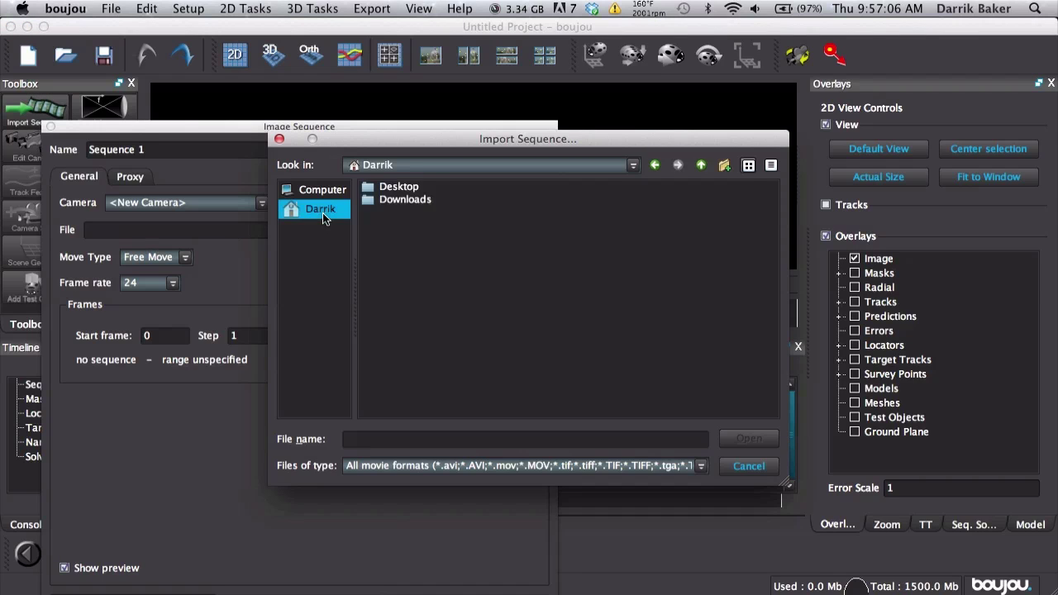
{"action": "left_click", "coordinate": [404, 214]}
{"action": "double_click", "coordinate": [405, 214]}
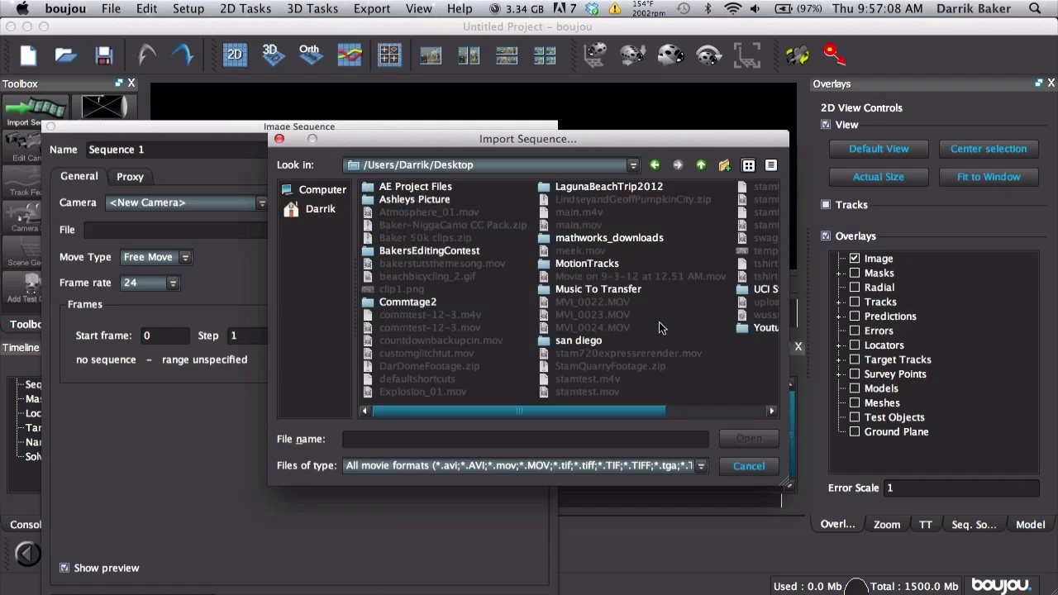
{"action": "double_click", "coordinate": [614, 265]}
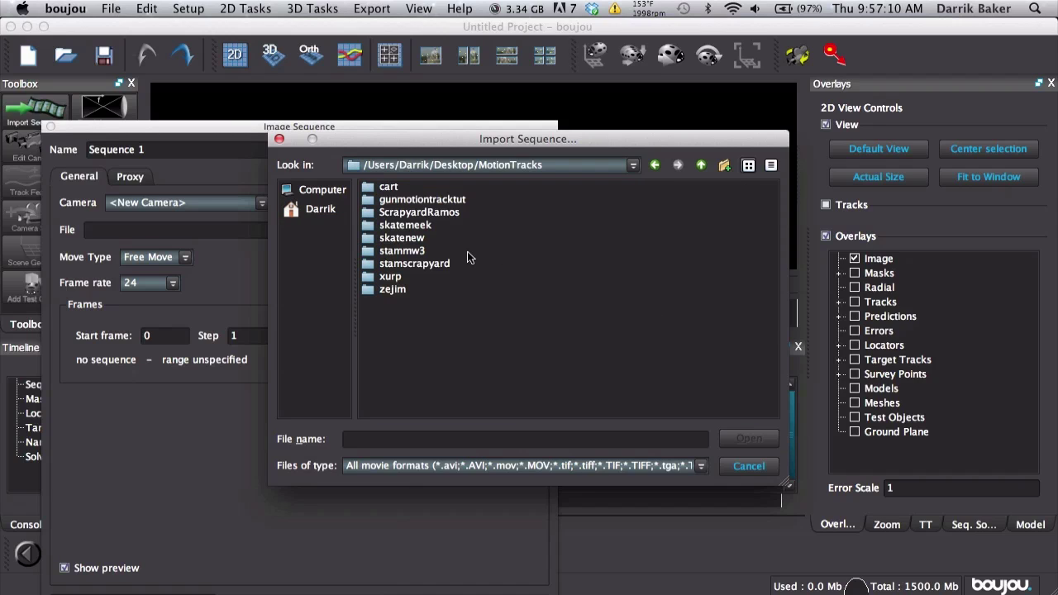
{"action": "left_click", "coordinate": [453, 201]}
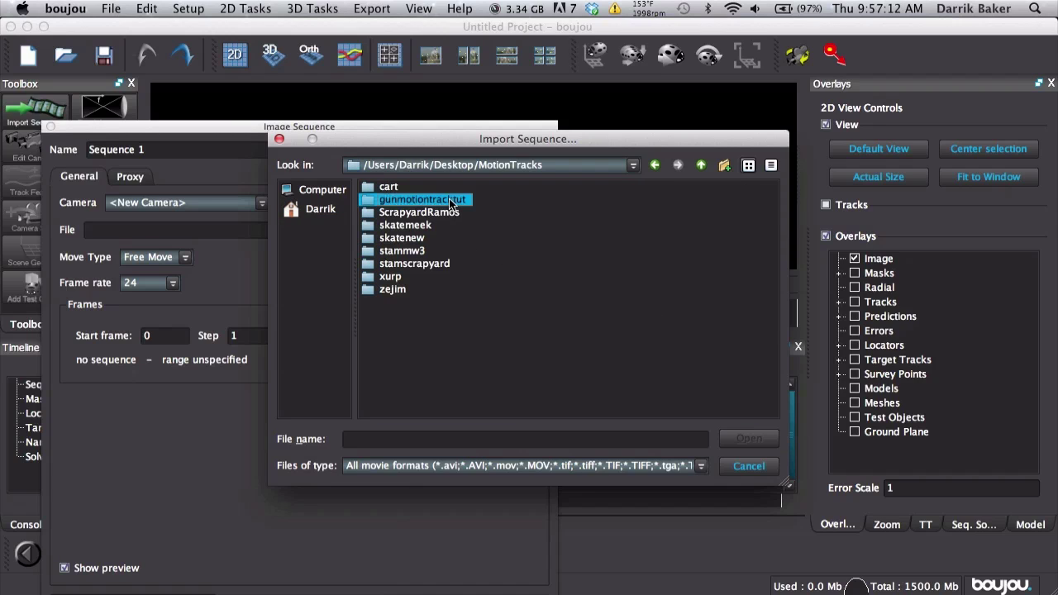
{"action": "double_click", "coordinate": [461, 199]}
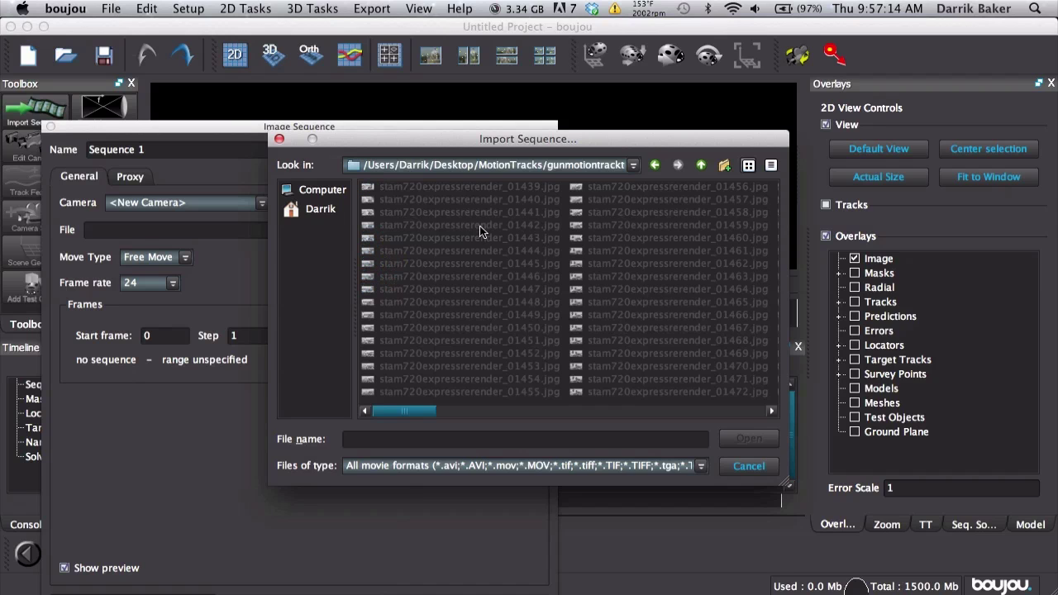
{"action": "left_click", "coordinate": [454, 187]}
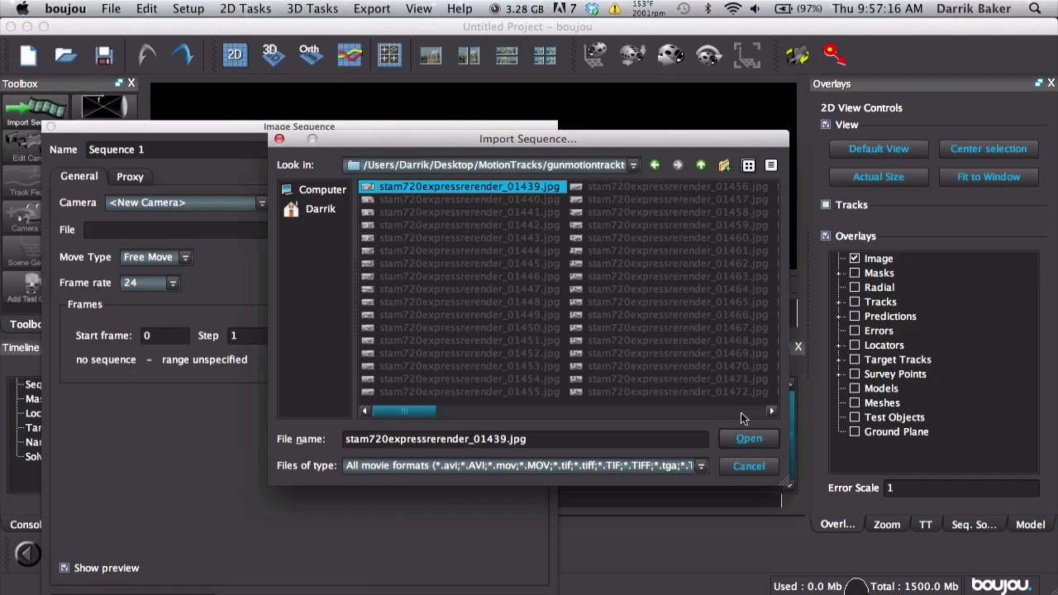
{"action": "left_click", "coordinate": [747, 440]}
- Apply the Sequence 1 import, choose its frame rate, and close the image sequence settings
{"action": "left_click_drag", "start_coordinate": [426, 130], "coordinate": [520, 76]}
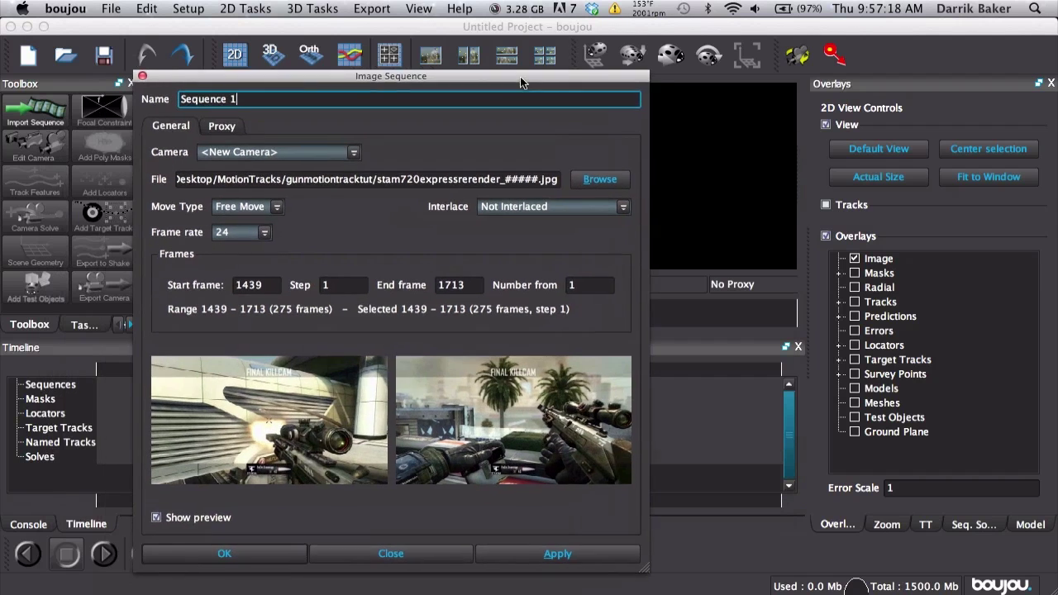
{"action": "left_click", "coordinate": [555, 547]}
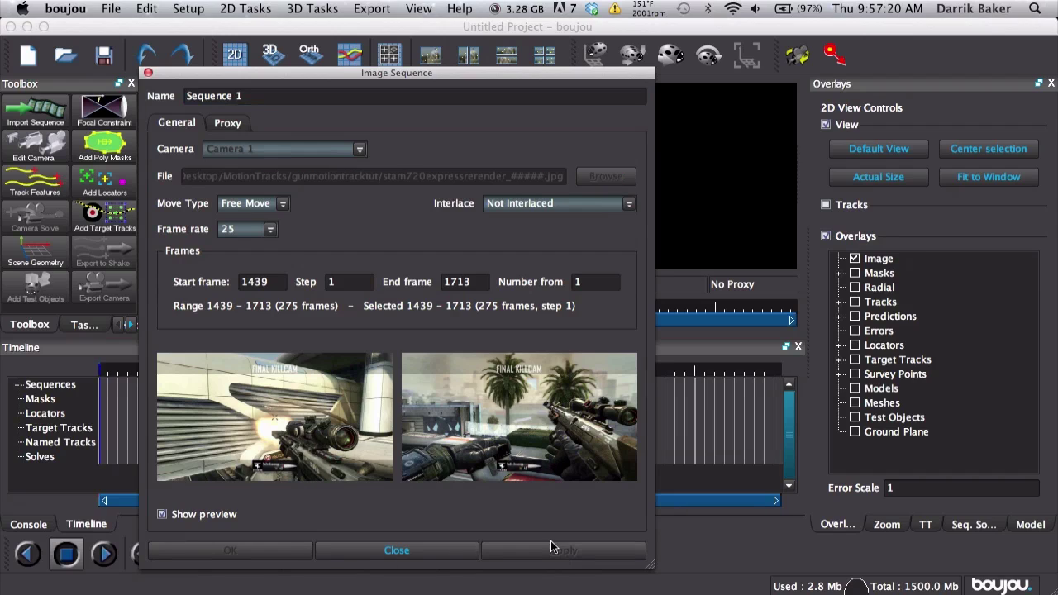
{"action": "left_click", "coordinate": [245, 231]}
{"action": "left_click", "coordinate": [247, 331]}
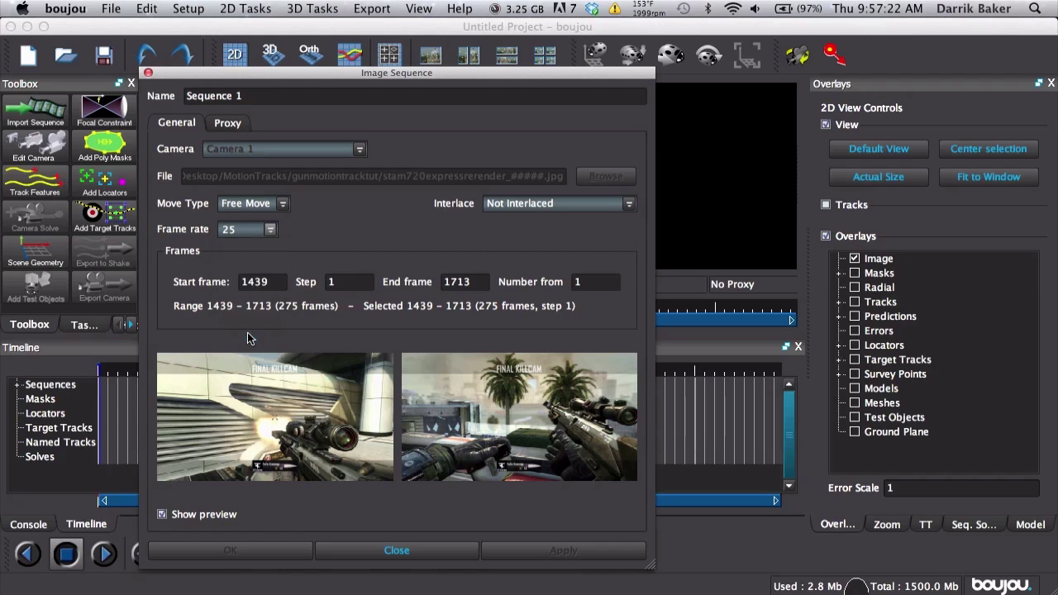
{"action": "left_click", "coordinate": [552, 551]}
{"action": "left_click", "coordinate": [398, 549]}
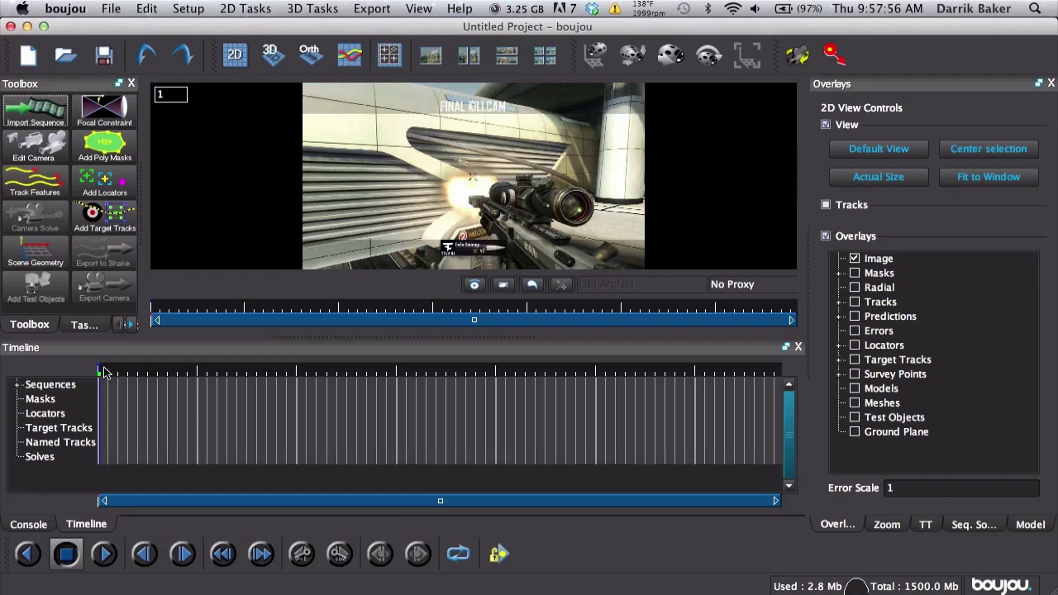
- Draw a closed poly mask at frame 1 that covers the whole image except the rifle and its scope
{"action": "mouse_move", "coordinate": [102, 371]}
{"action": "left_mouse_down"}
{"action": "mouse_move", "coordinate": [237, 376]}
{"action": "mouse_move", "coordinate": [98, 372]}
{"action": "left_mouse_up"}
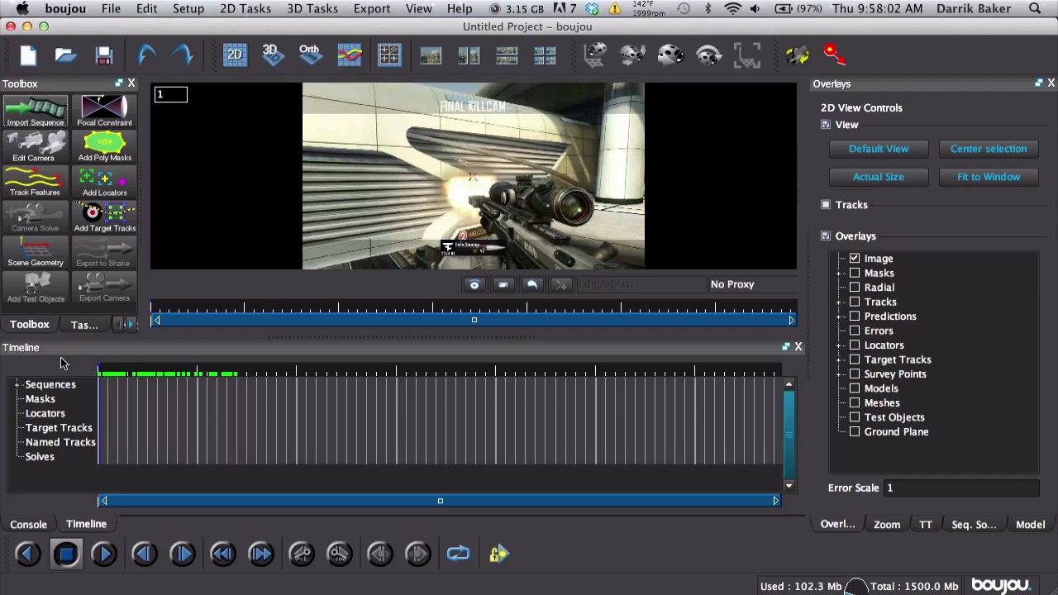
{"action": "left_click", "coordinate": [105, 145]}
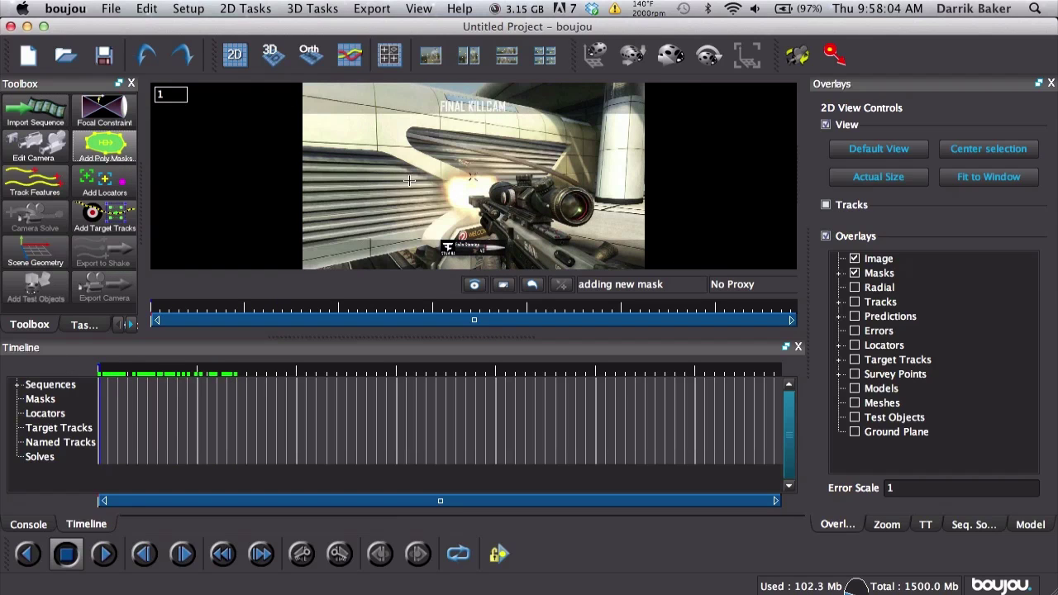
{"action": "scroll", "coordinate": [409, 181], "scroll_direction": "up", "scroll_amount": 1}
{"action": "scroll", "coordinate": [408, 181], "scroll_direction": "down", "scroll_amount": 2}
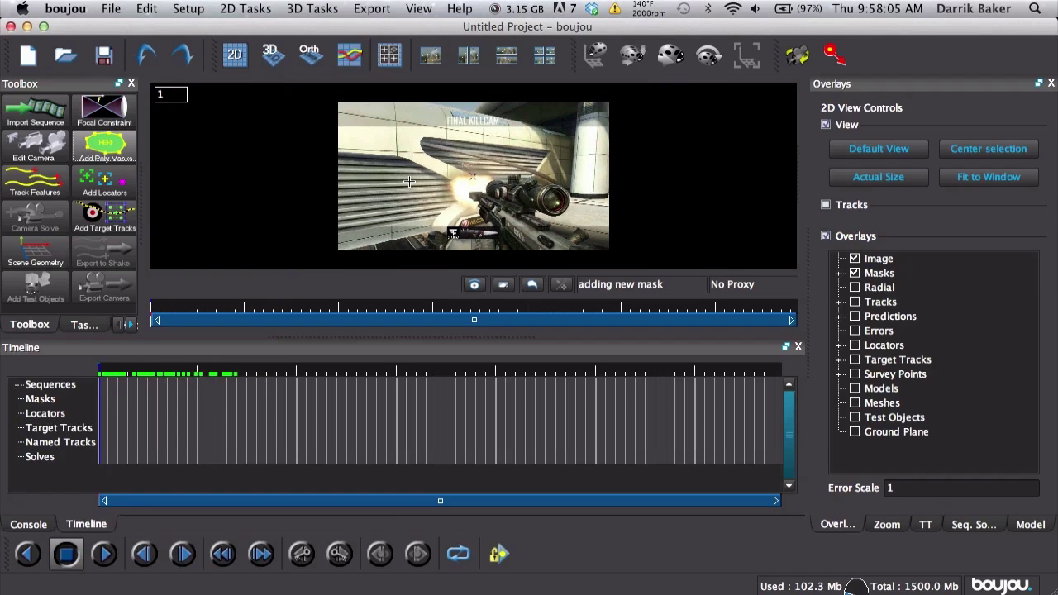
{"action": "left_click", "coordinate": [332, 257]}
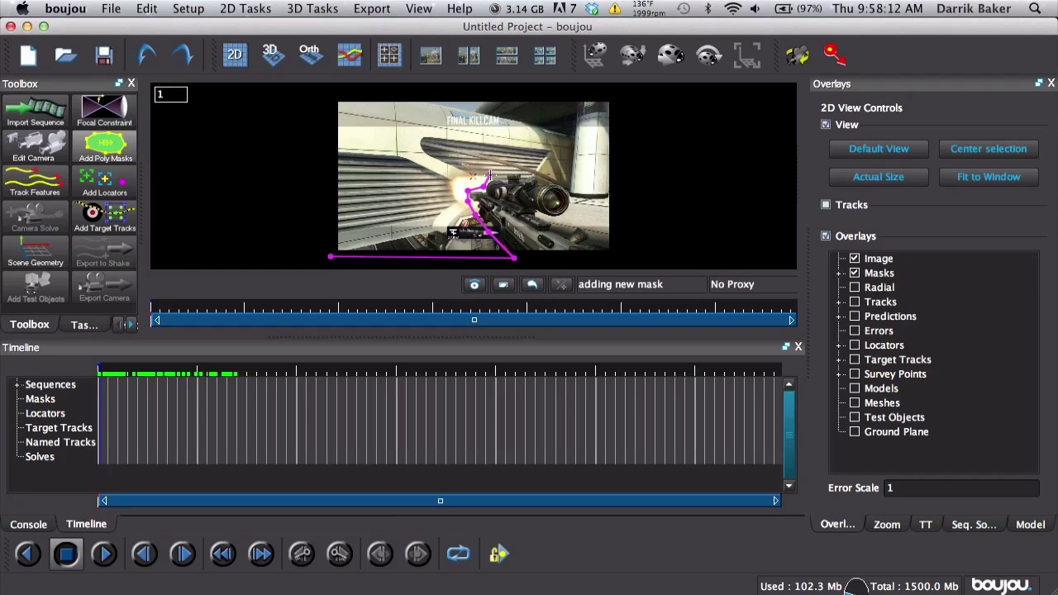
{"action": "left_click", "coordinate": [500, 175]}
{"action": "left_click", "coordinate": [518, 171]}
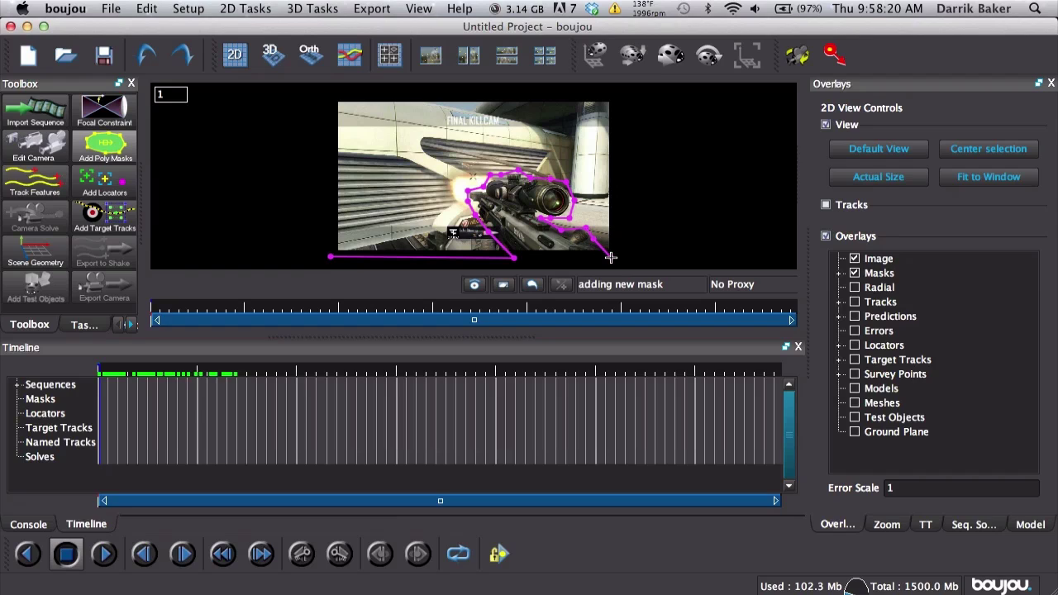
{"action": "left_click", "coordinate": [617, 97]}
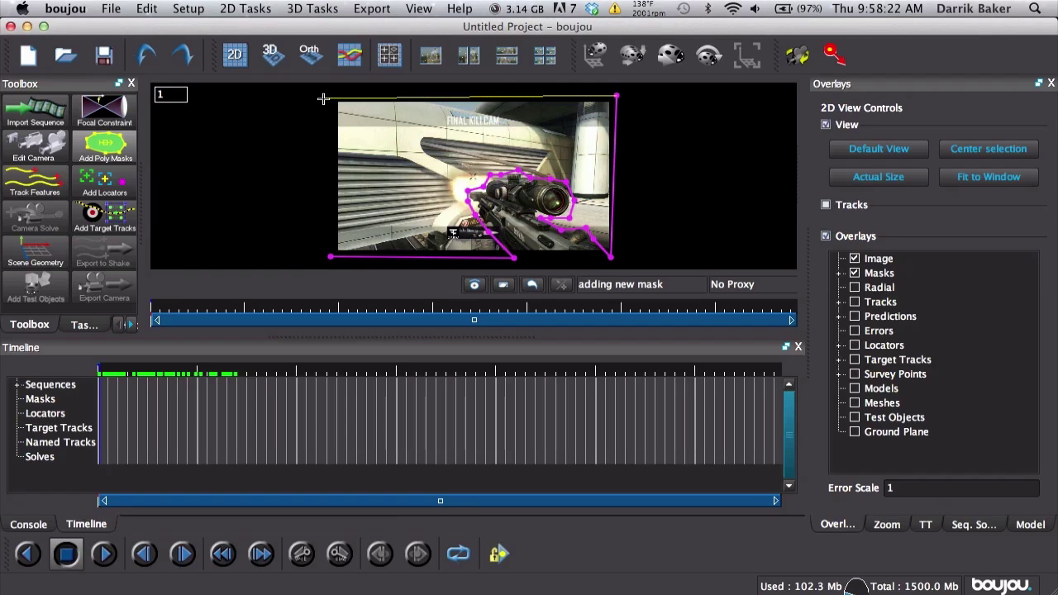
{"action": "left_click", "coordinate": [322, 98]}
{"action": "left_click", "coordinate": [330, 258]}
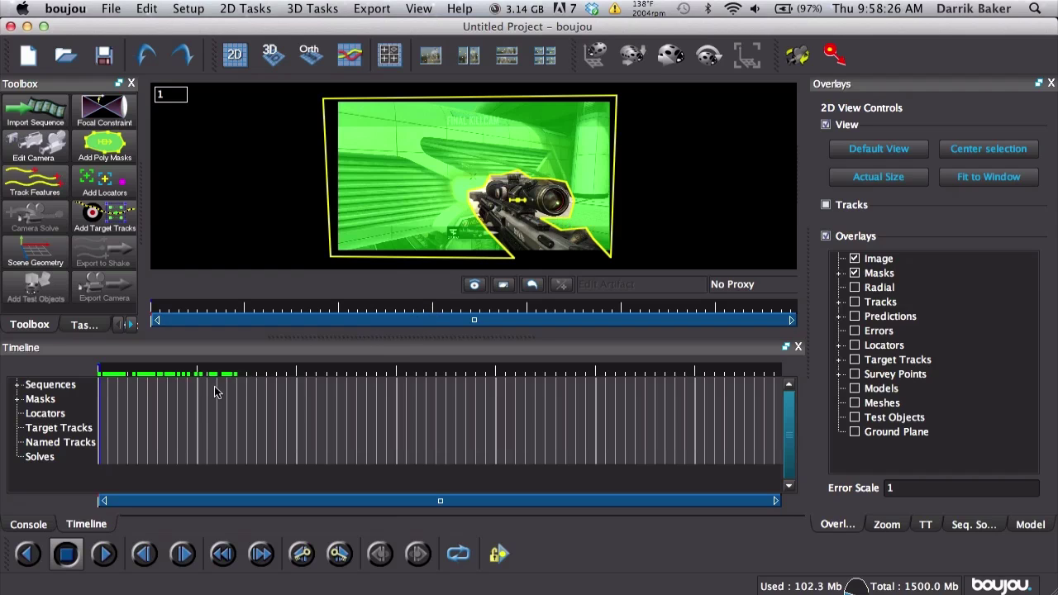
- Expand the masks in the timeline and reshape Mask 1 around the rifle's scope at frame 25
{"action": "left_click", "coordinate": [17, 400]}
{"action": "left_click_drag", "start_coordinate": [119, 370], "coordinate": [160, 372]}
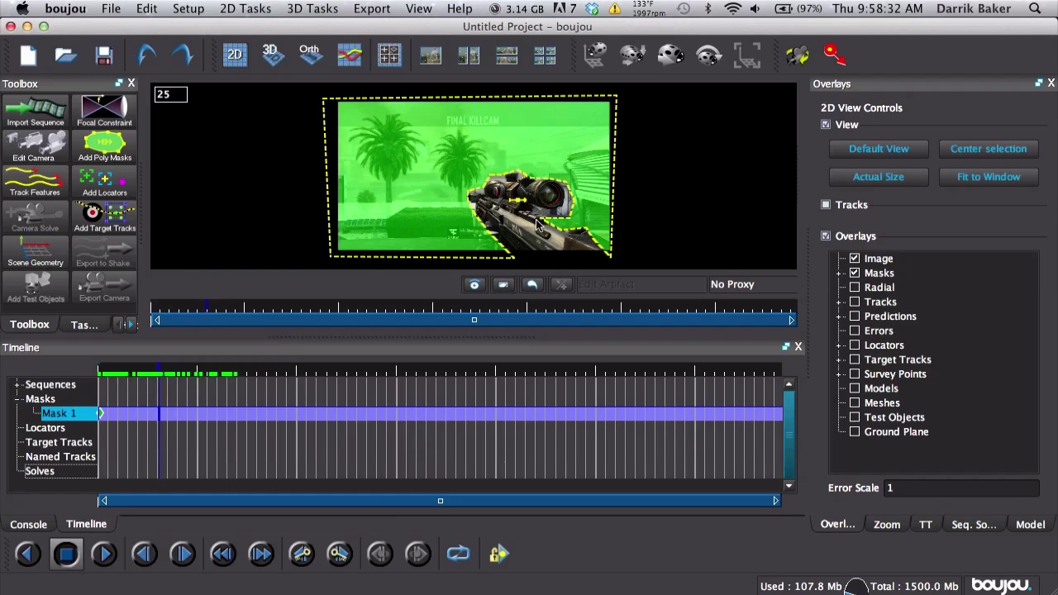
{"action": "scroll", "coordinate": [536, 223], "scroll_direction": "up", "scroll_amount": 5}
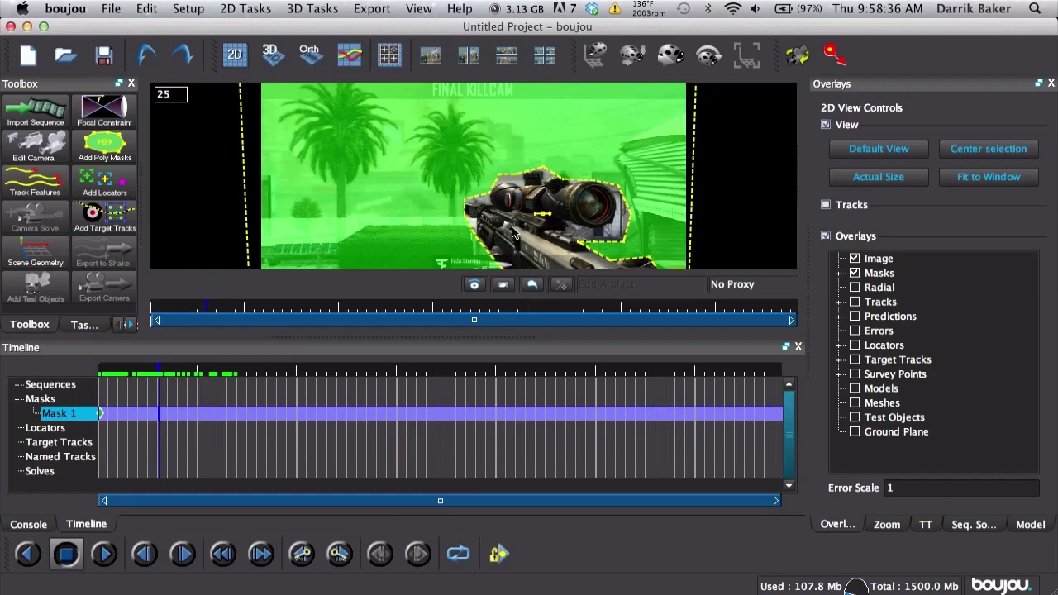
{"action": "mouse_move", "coordinate": [577, 243]}
{"action": "left_mouse_down"}
{"action": "mouse_move", "coordinate": [611, 260]}
{"action": "mouse_move", "coordinate": [622, 212]}
{"action": "left_mouse_up"}
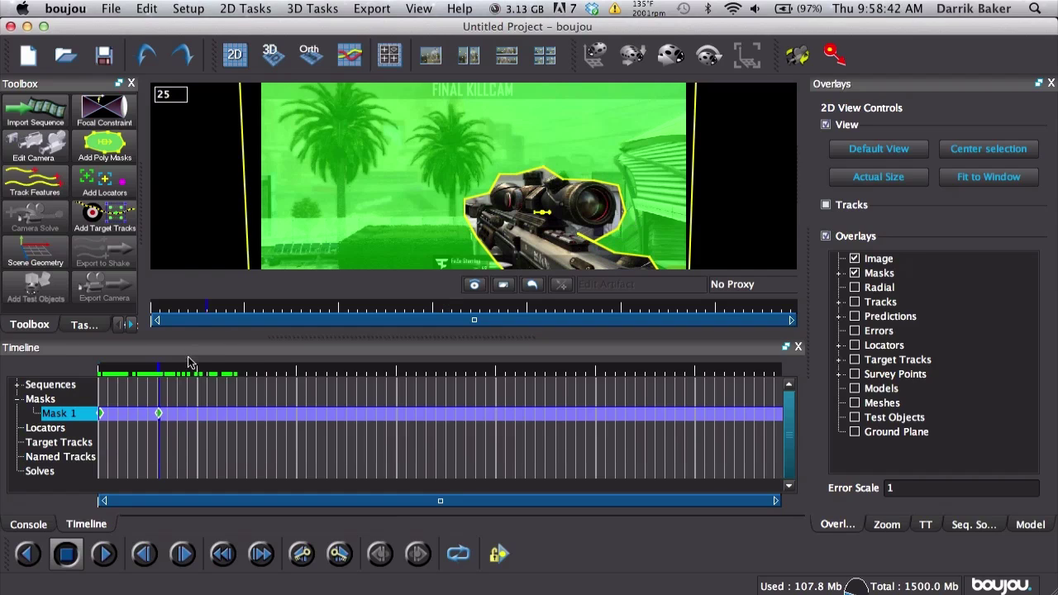
- Reshape Mask 1 at frame 54 so its outline follows the rifle's scope, barrel and lower edge
{"action": "left_click_drag", "start_coordinate": [188, 364], "coordinate": [233, 369]}
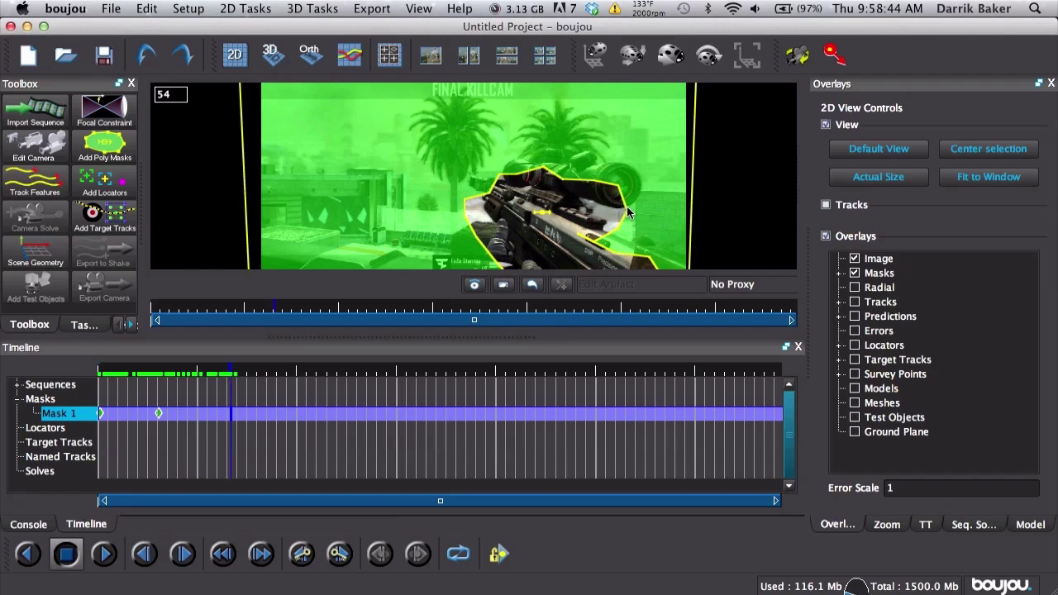
{"action": "left_click_drag", "start_coordinate": [616, 188], "coordinate": [610, 159]}
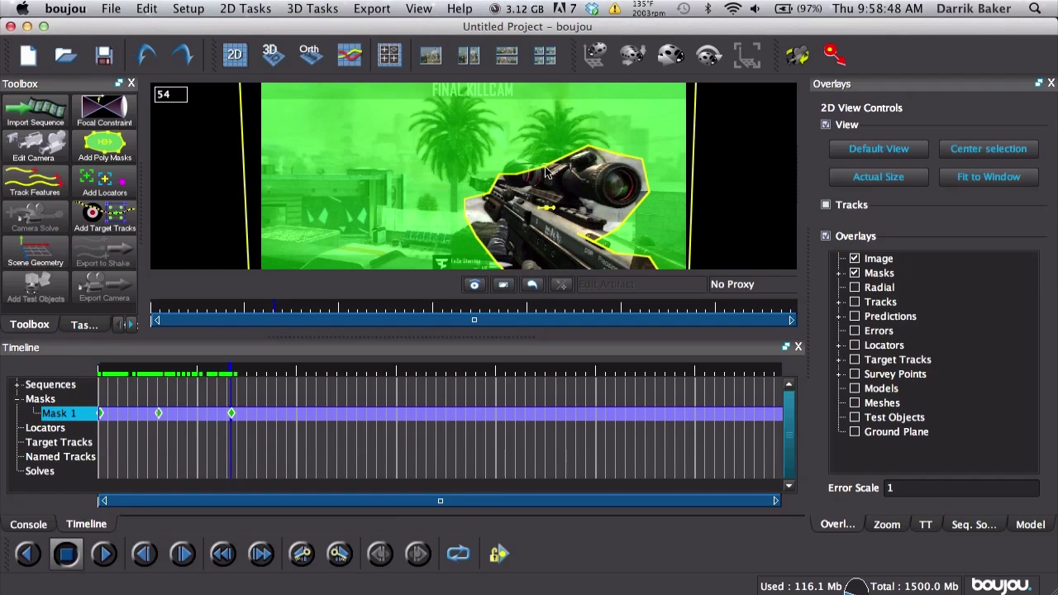
{"action": "mouse_move", "coordinate": [546, 172]}
{"action": "left_mouse_down"}
{"action": "mouse_move", "coordinate": [546, 157]}
{"action": "mouse_move", "coordinate": [493, 182]}
{"action": "mouse_move", "coordinate": [463, 175]}
{"action": "left_mouse_up"}
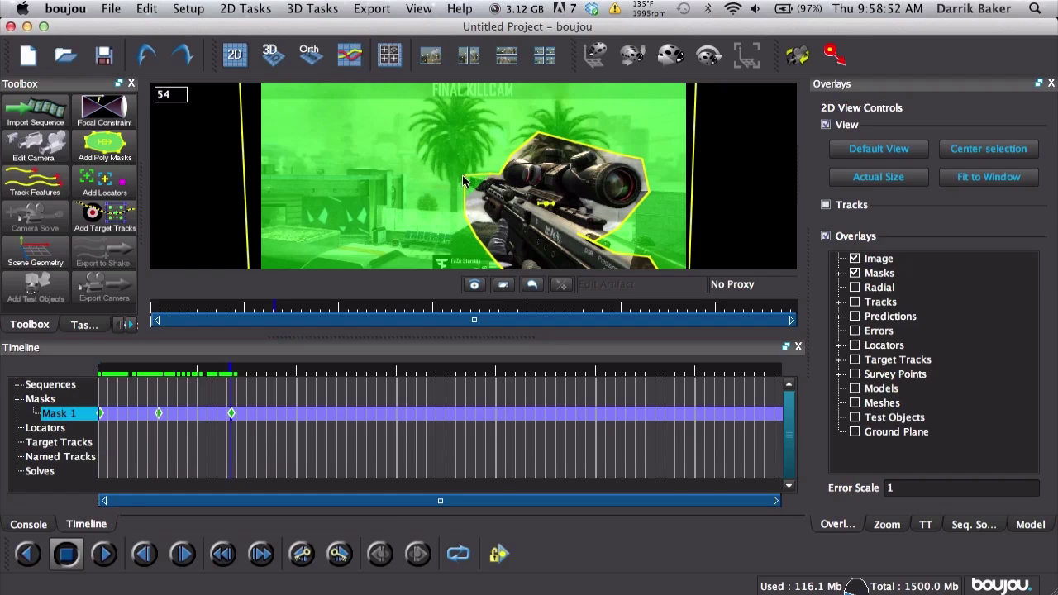
{"action": "left_click_drag", "start_coordinate": [540, 131], "coordinate": [546, 160]}
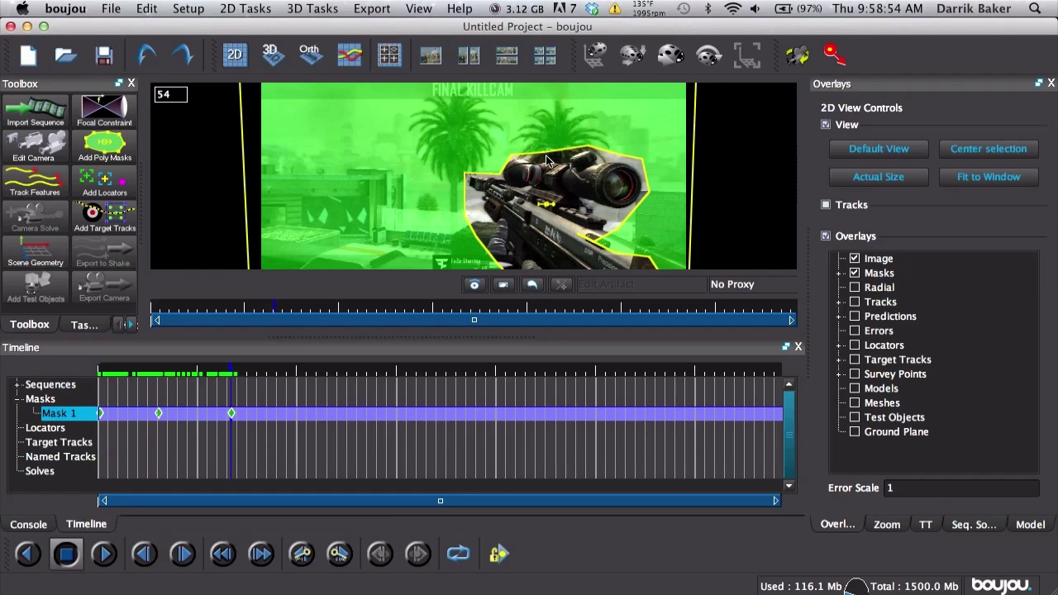
{"action": "left_click_drag", "start_coordinate": [609, 215], "coordinate": [615, 221]}
{"action": "left_click_drag", "start_coordinate": [622, 257], "coordinate": [680, 262]}
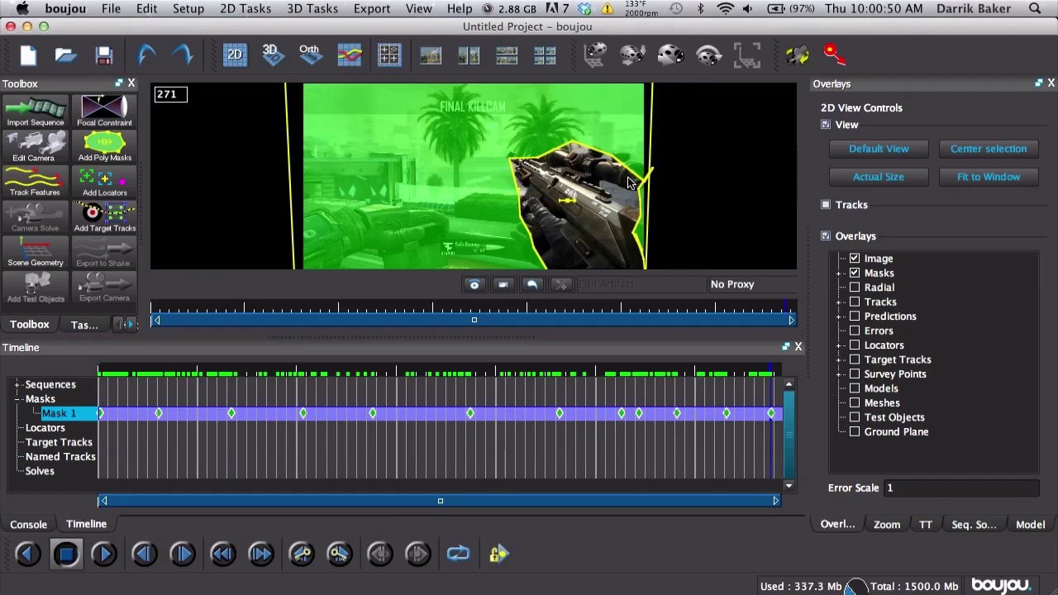
- Check Mask 1 across the sequence and adjust its lower edge beneath the rifle at frame 188
{"action": "left_click", "coordinate": [622, 454]}
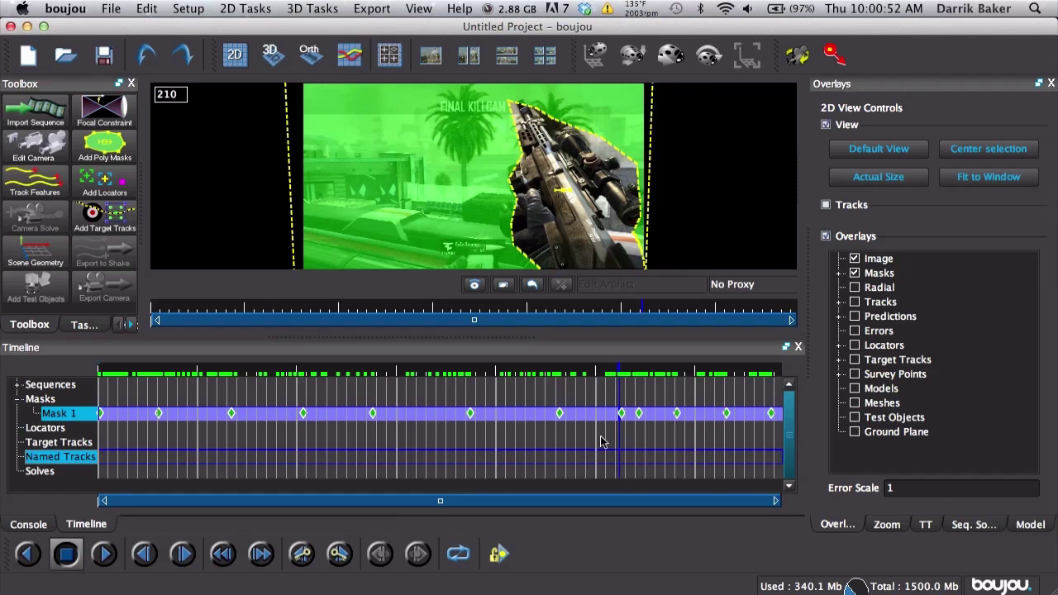
{"action": "left_click_drag", "start_coordinate": [363, 373], "coordinate": [304, 373]}
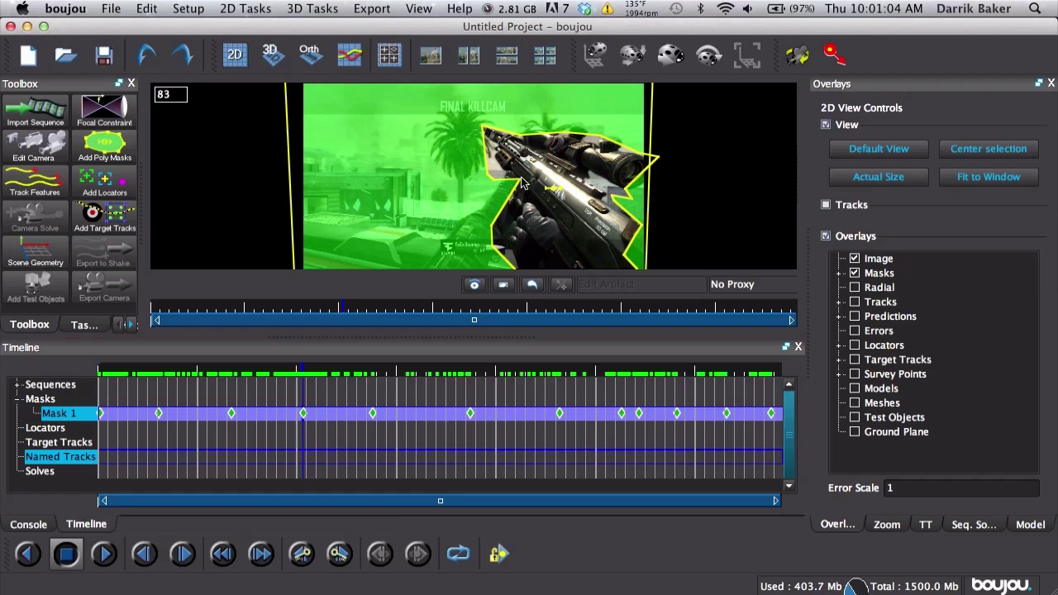
{"action": "left_click_drag", "start_coordinate": [314, 373], "coordinate": [562, 361]}
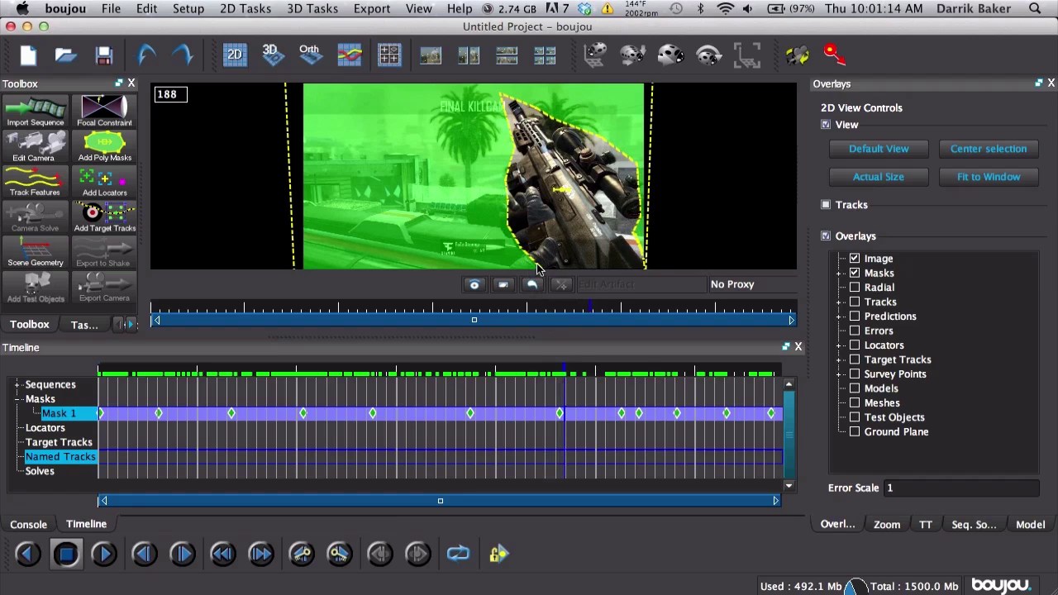
{"action": "left_click_drag", "start_coordinate": [556, 261], "coordinate": [567, 268]}
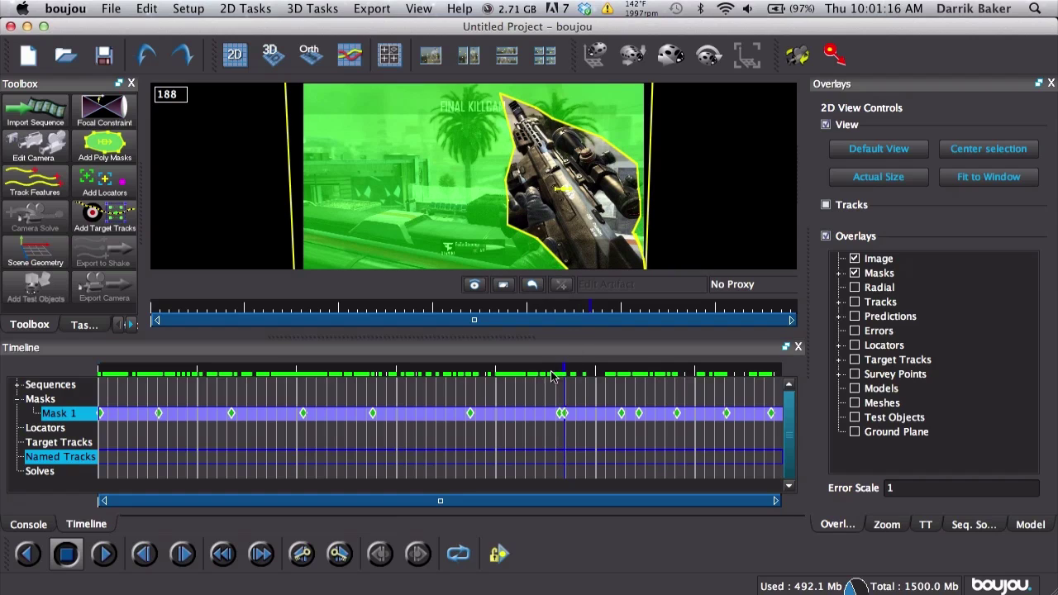
- Delete the Mask 1 keyframe at frame 186 and check the mask back to frame 113
{"action": "mouse_move", "coordinate": [552, 376]}
{"action": "left_mouse_down"}
{"action": "mouse_move", "coordinate": [525, 371]}
{"action": "mouse_move", "coordinate": [560, 362]}
{"action": "left_mouse_up"}
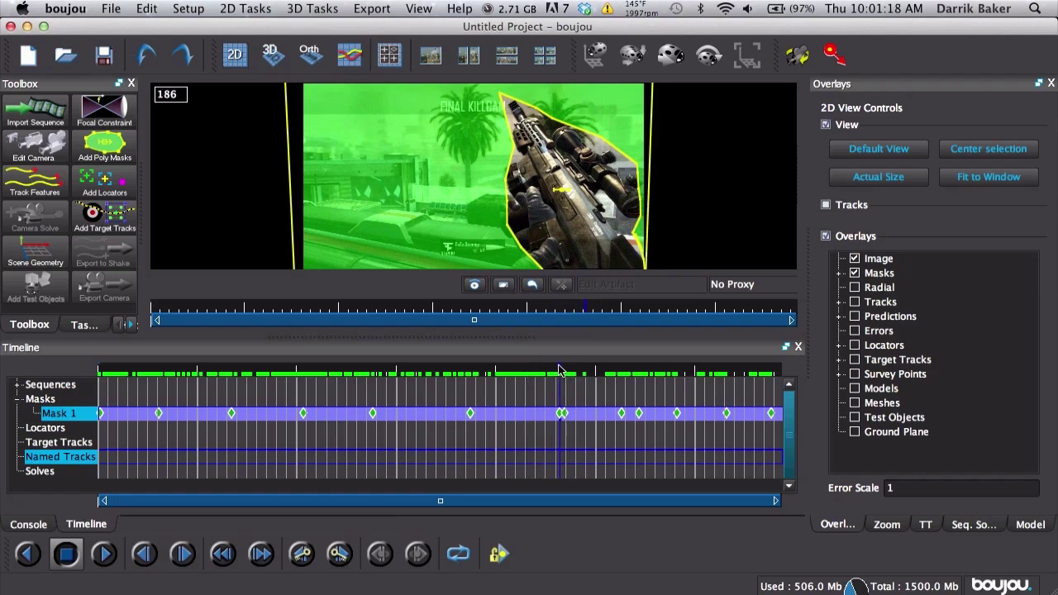
{"action": "left_click", "coordinate": [562, 419]}
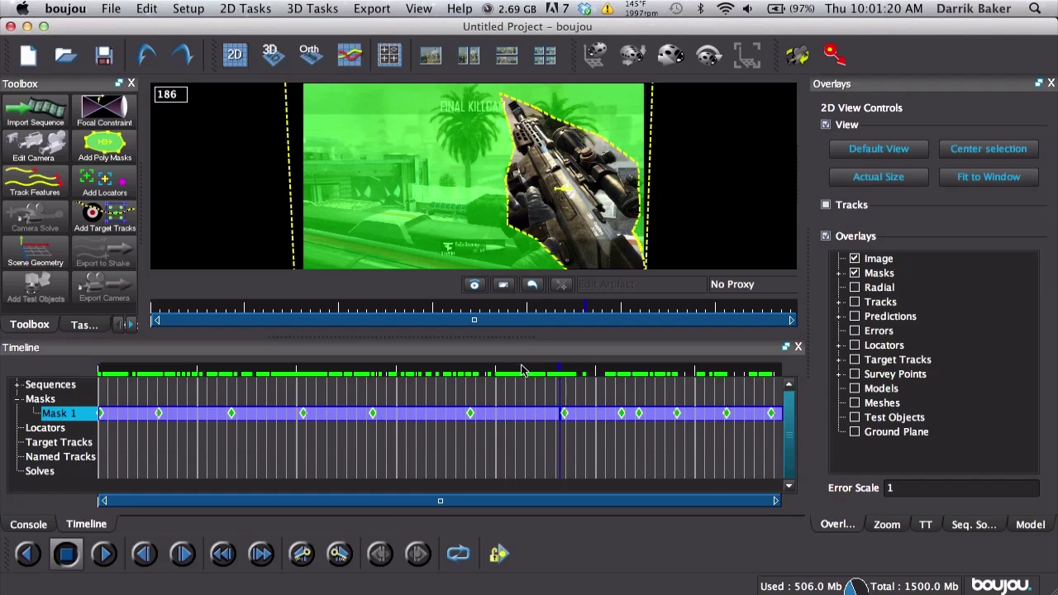
{"action": "left_click_drag", "start_coordinate": [522, 369], "coordinate": [379, 356]}
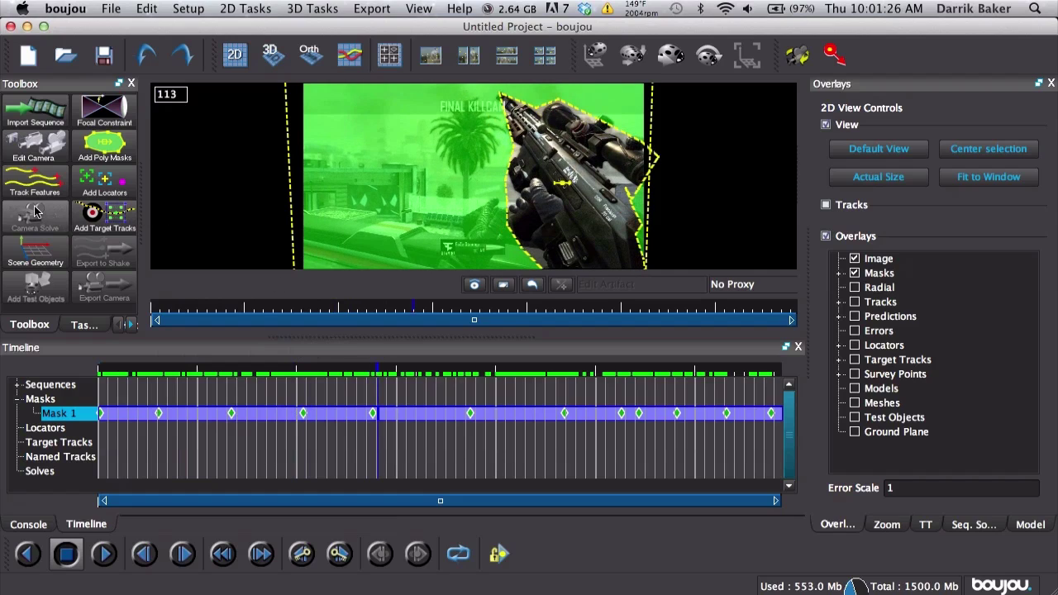
- Track features across all frames of Sequence 1 at maximum sensitivity and run the camera solve on all frames
{"action": "left_click", "coordinate": [35, 180]}
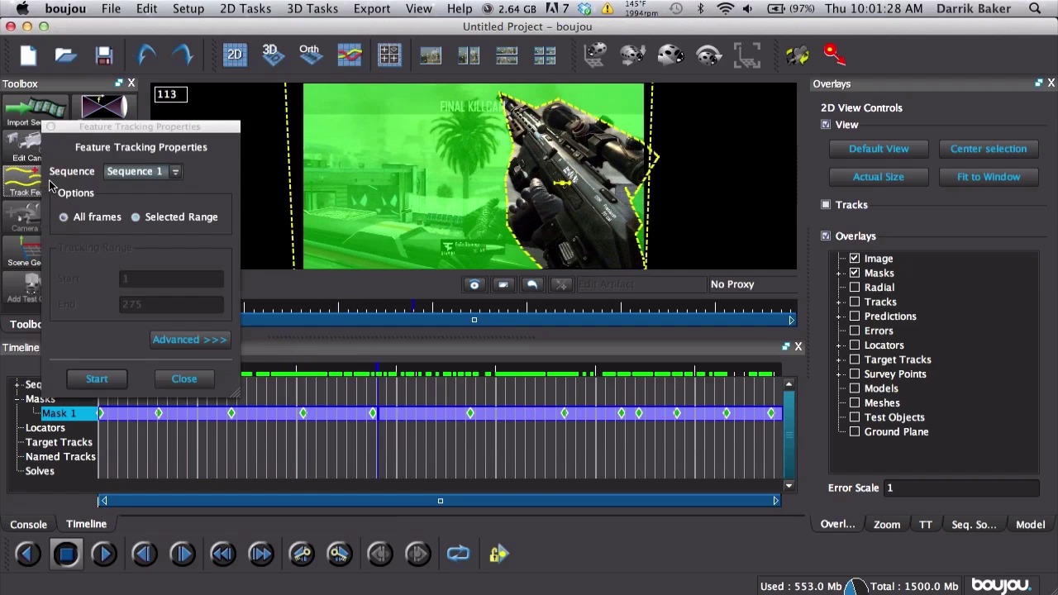
{"action": "left_click", "coordinate": [204, 340]}
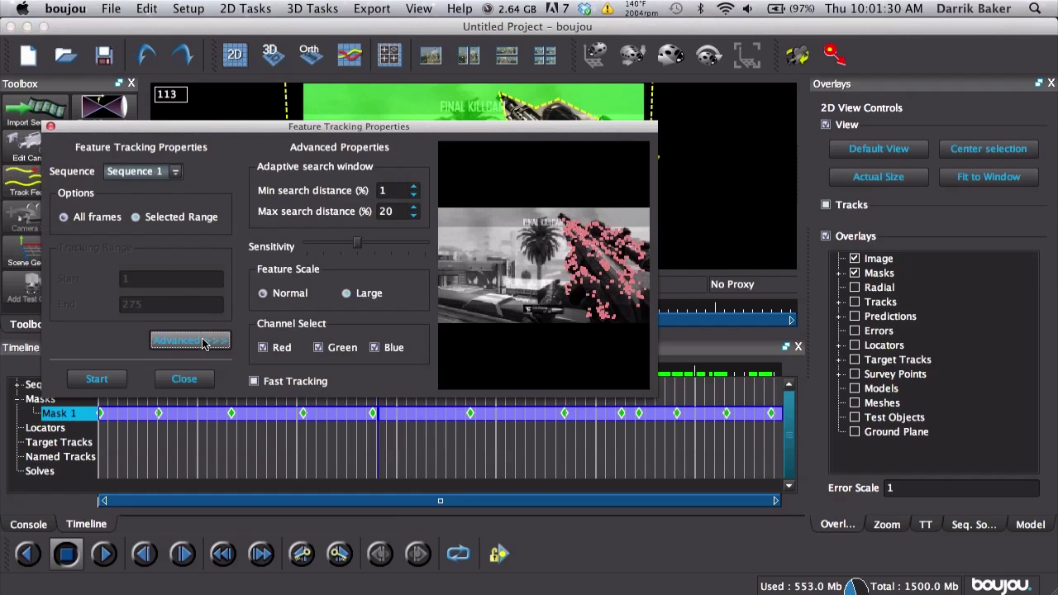
{"action": "left_click_drag", "start_coordinate": [357, 241], "coordinate": [451, 260]}
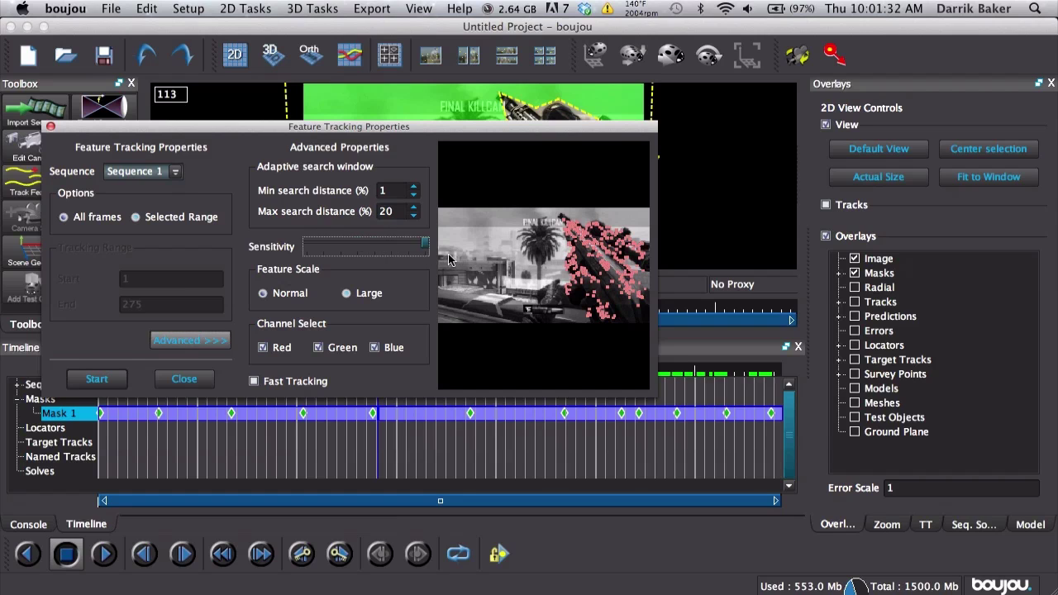
{"action": "left_click", "coordinate": [96, 378]}
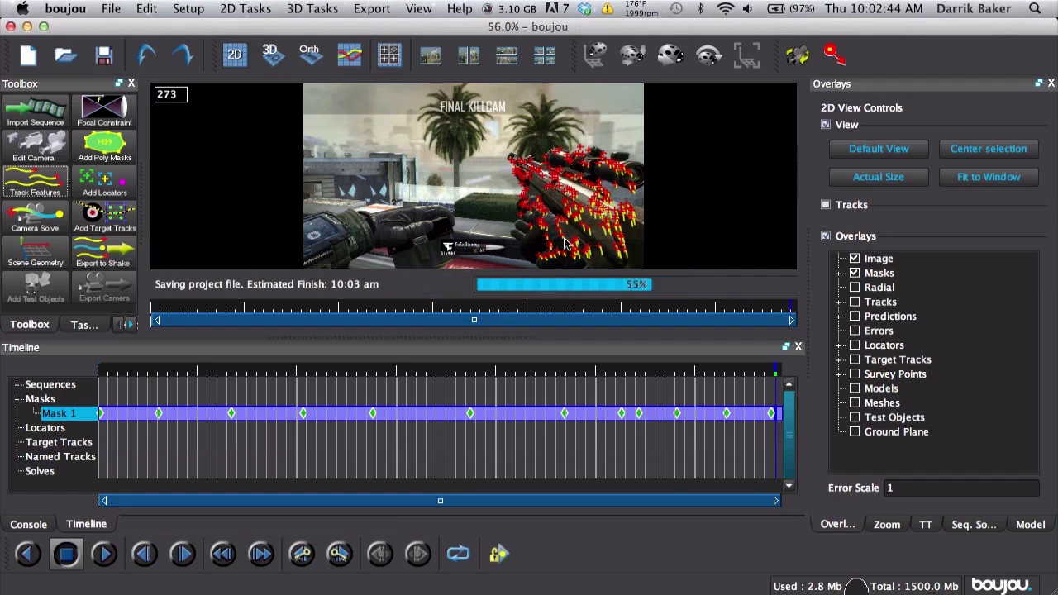
{"action": "left_click", "coordinate": [46, 213]}
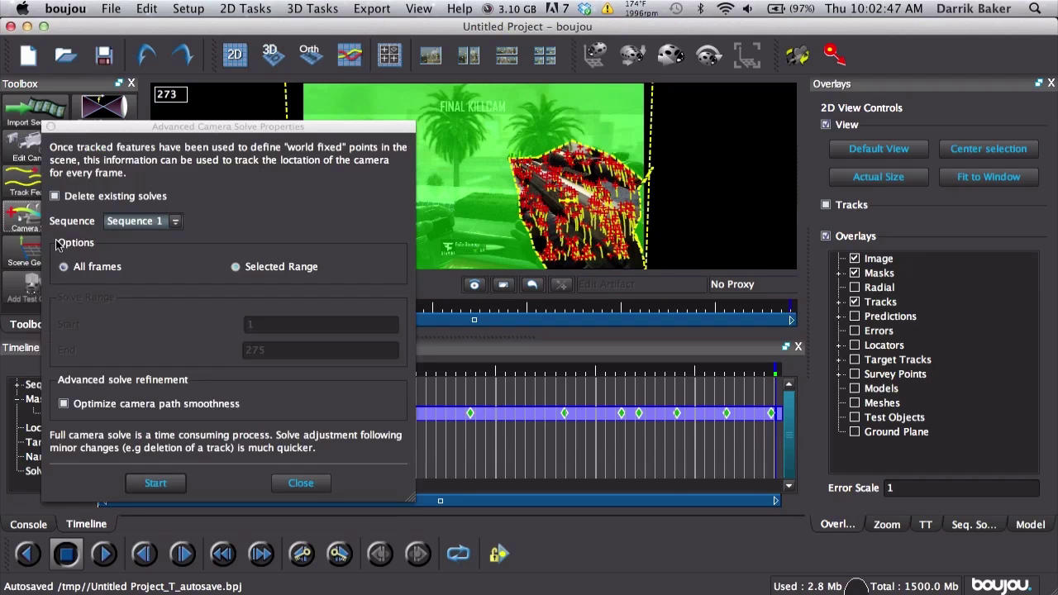
{"action": "left_click", "coordinate": [155, 484]}
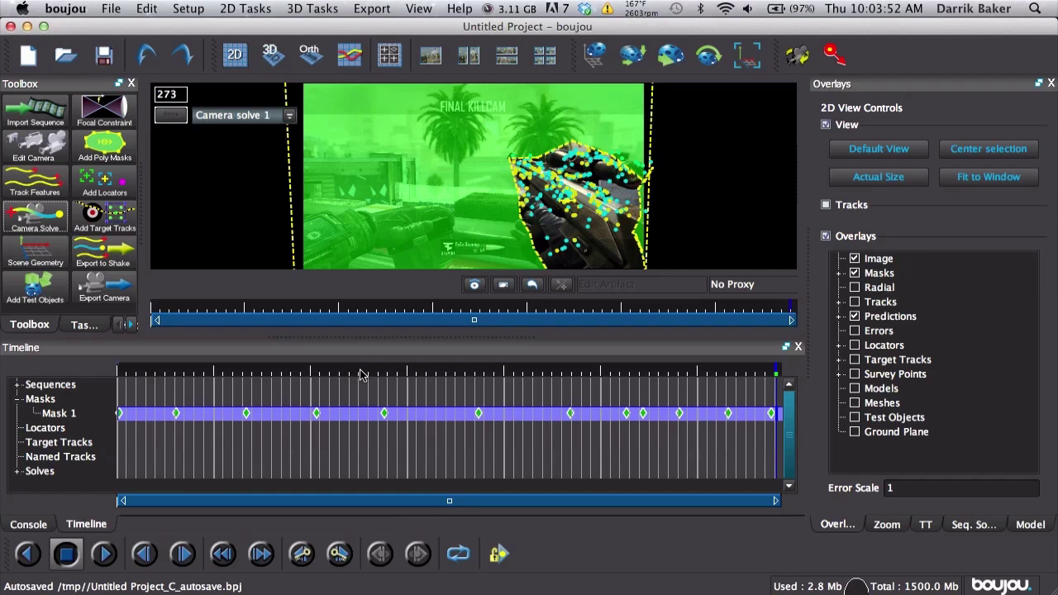
- Hide the Masks overlay and check the predicted points on the rifle across the sequence
{"action": "left_click_drag", "start_coordinate": [360, 373], "coordinate": [258, 376]}
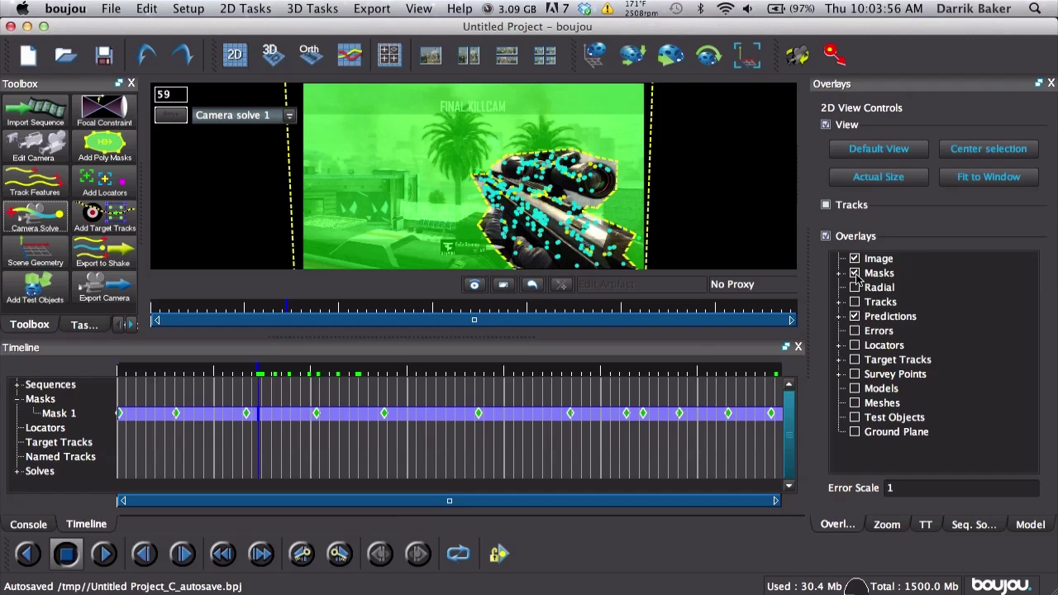
{"action": "left_click", "coordinate": [856, 274]}
{"action": "left_click", "coordinate": [240, 372]}
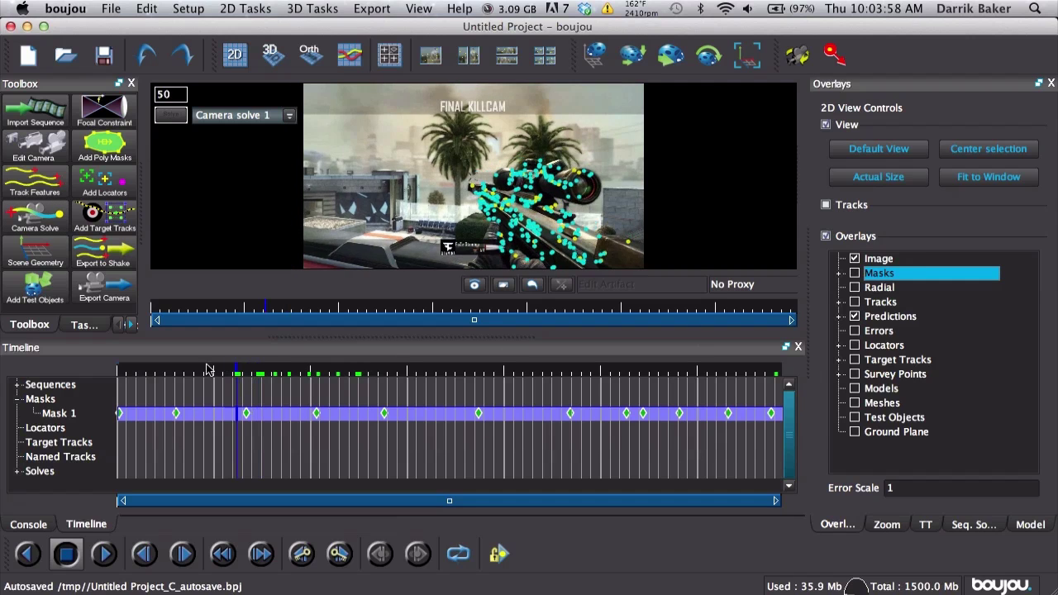
{"action": "left_click_drag", "start_coordinate": [208, 370], "coordinate": [584, 354]}
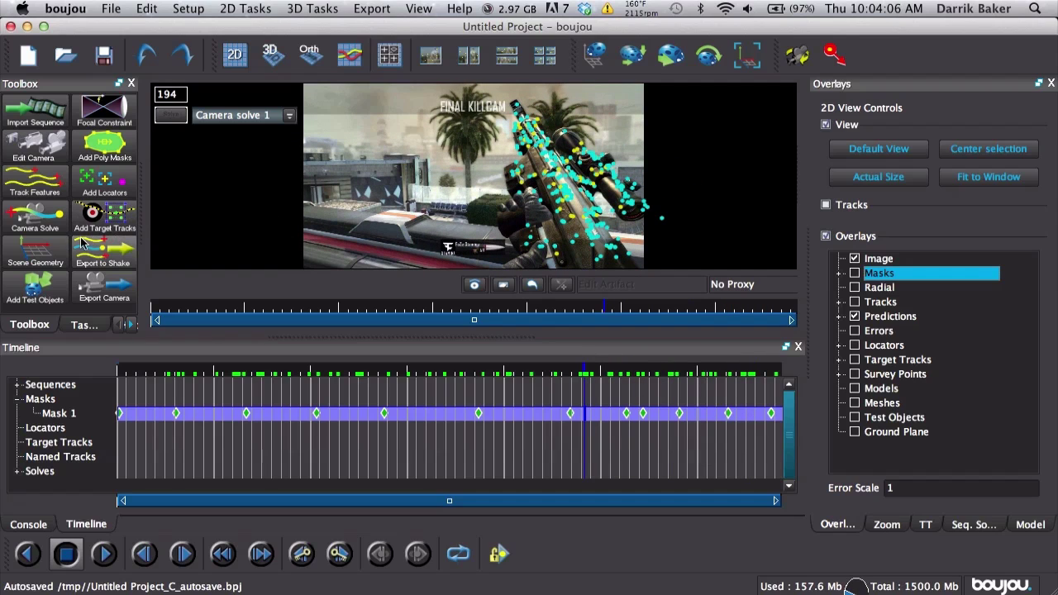
- Add a z-axis coordinate frame hint connected to two rifle points at frame 84 and update the coordinate frame
{"action": "left_click", "coordinate": [35, 250]}
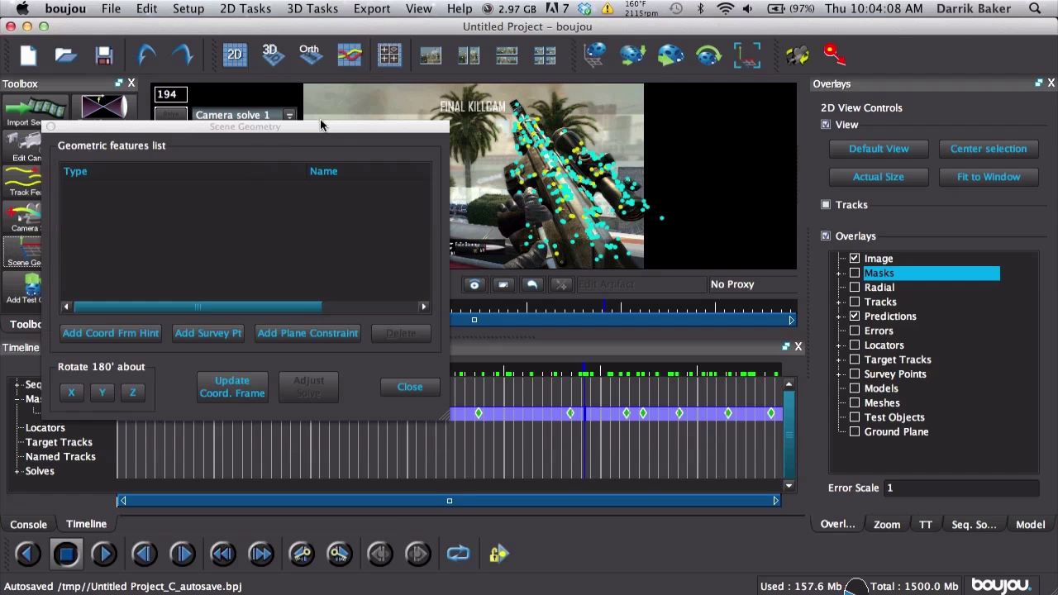
{"action": "left_click_drag", "start_coordinate": [321, 125], "coordinate": [244, 178]}
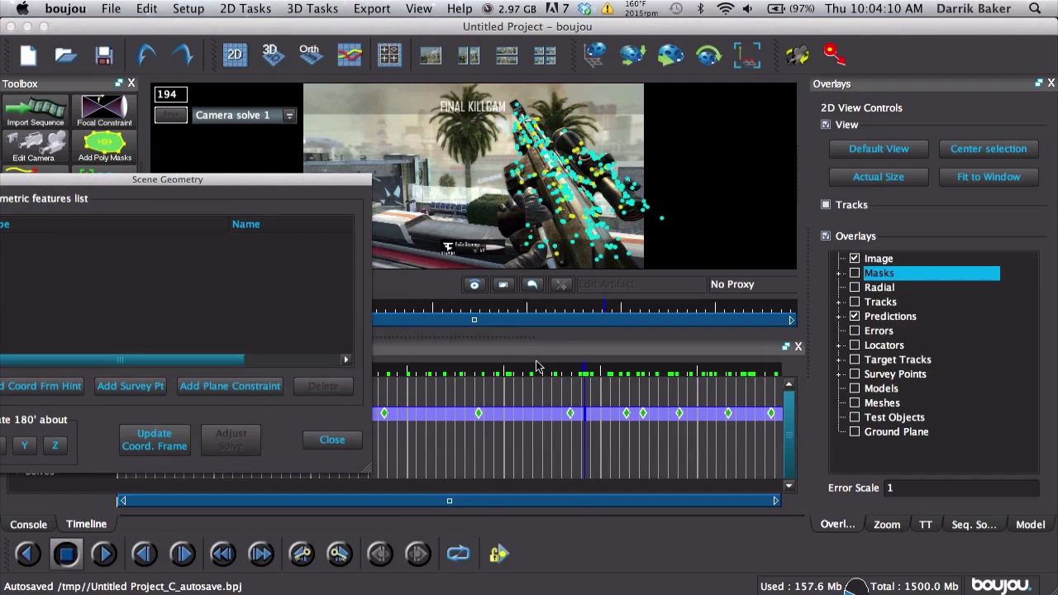
{"action": "left_click_drag", "start_coordinate": [535, 367], "coordinate": [323, 384]}
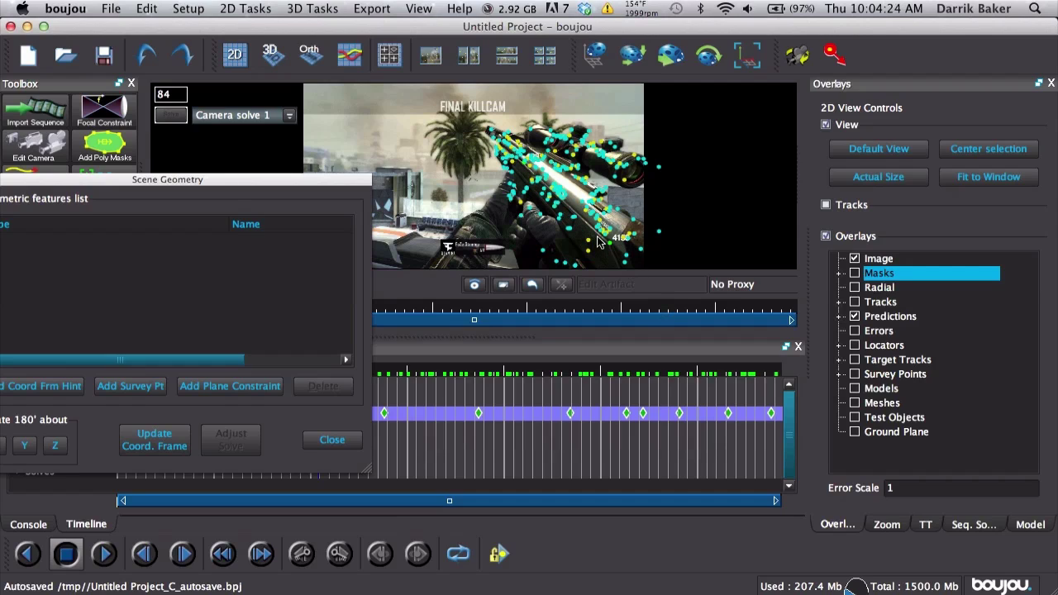
{"action": "left_click_drag", "start_coordinate": [324, 176], "coordinate": [459, 151]}
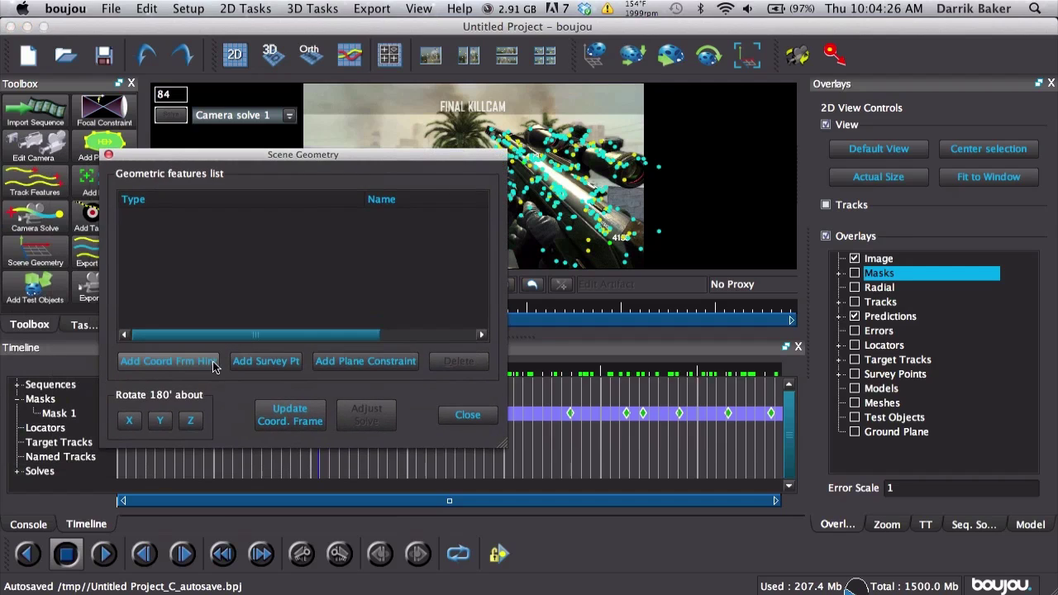
{"action": "left_click", "coordinate": [213, 365]}
{"action": "left_click", "coordinate": [405, 447]}
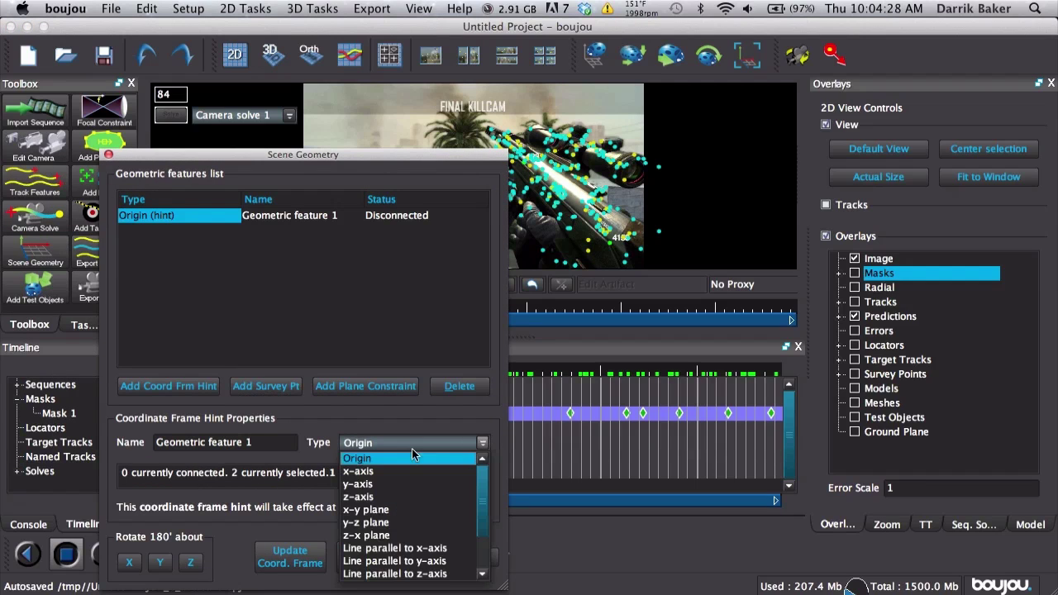
{"action": "left_click", "coordinate": [413, 497]}
{"action": "left_click", "coordinate": [455, 477]}
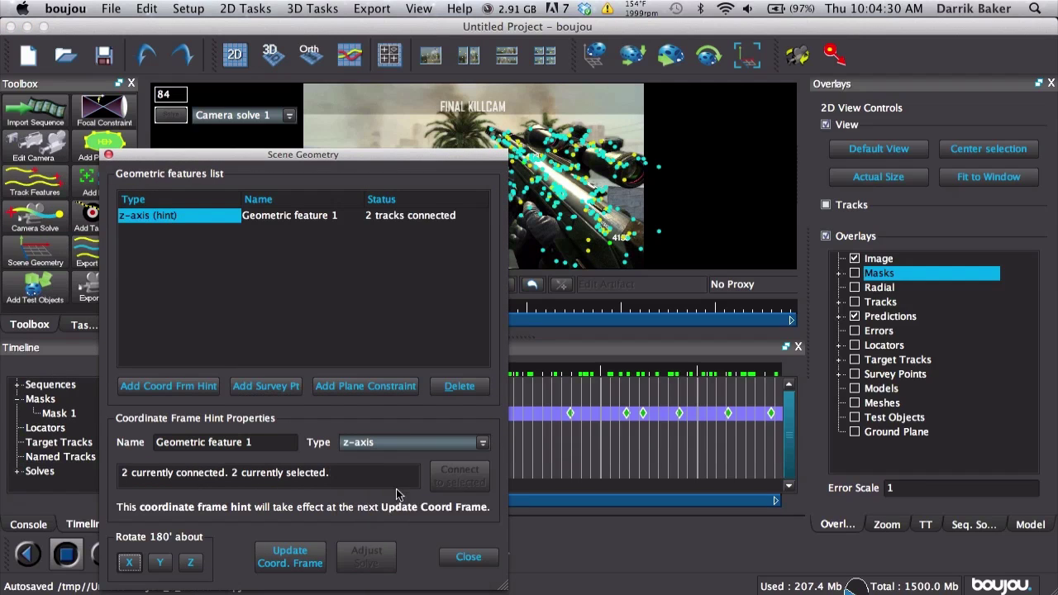
{"action": "left_click", "coordinate": [289, 557]}
- Add a y-axis coordinate frame hint connected to two points on the rifle's lower body and update the coordinate frame
{"action": "left_click_drag", "start_coordinate": [389, 157], "coordinate": [295, 129]}
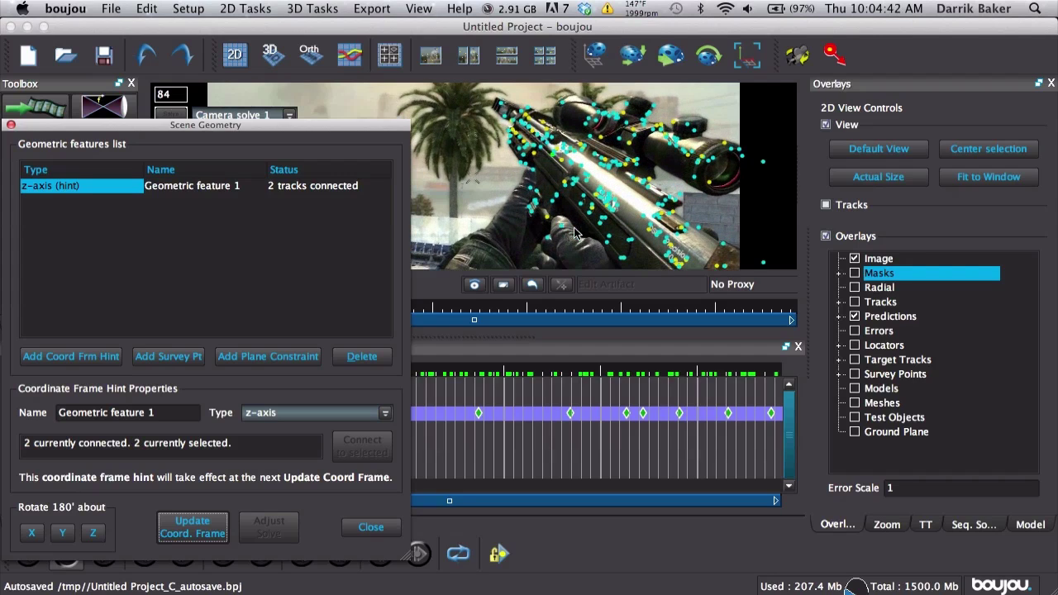
{"action": "left_click", "coordinate": [626, 265]}
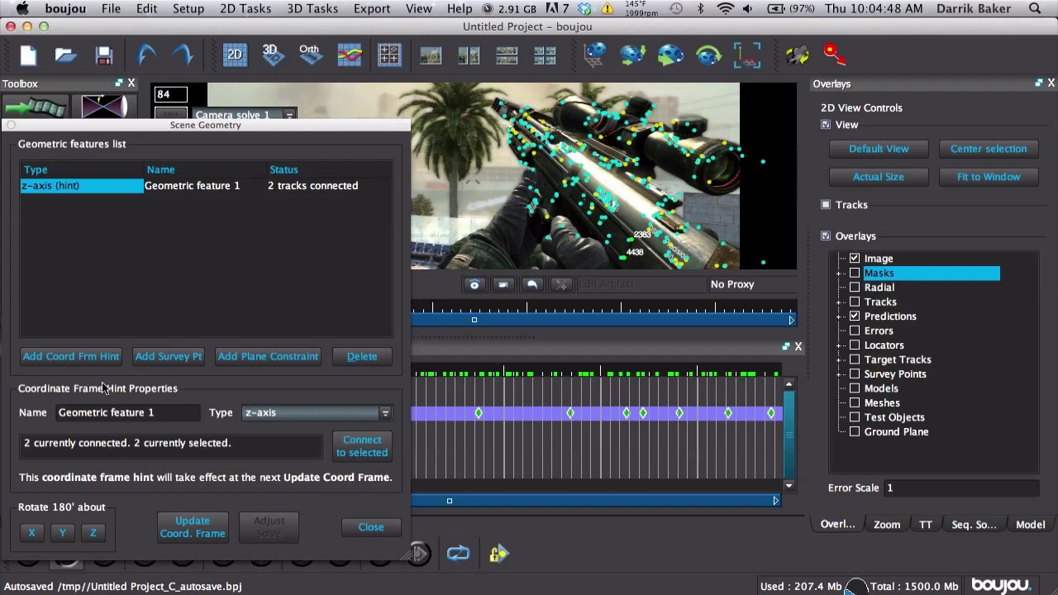
{"action": "left_click", "coordinate": [87, 358]}
{"action": "left_click", "coordinate": [267, 411]}
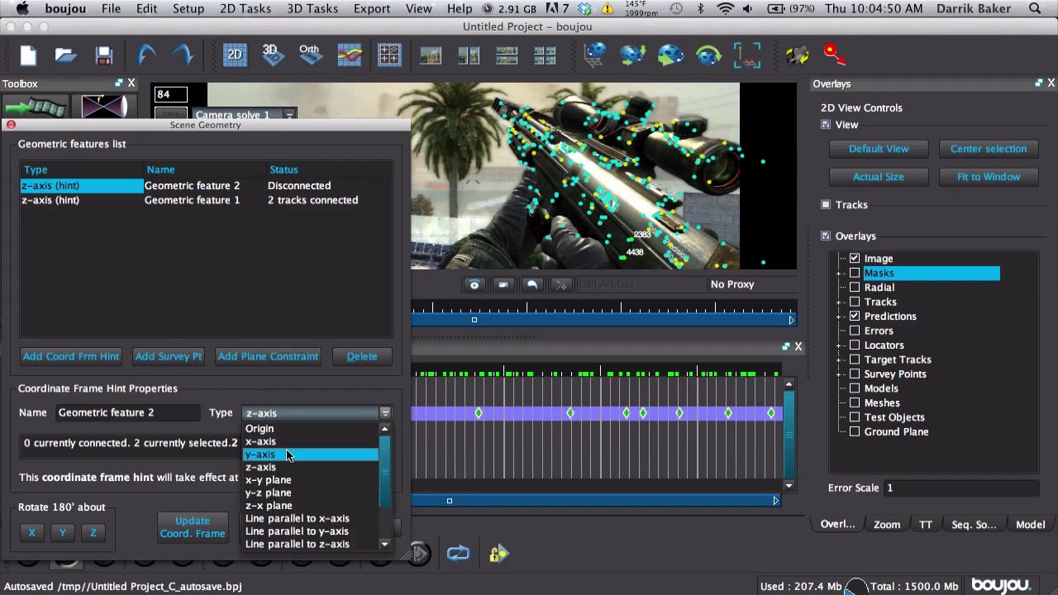
{"action": "left_click", "coordinate": [352, 451]}
{"action": "left_click", "coordinate": [361, 447]}
{"action": "left_click", "coordinate": [191, 526]}
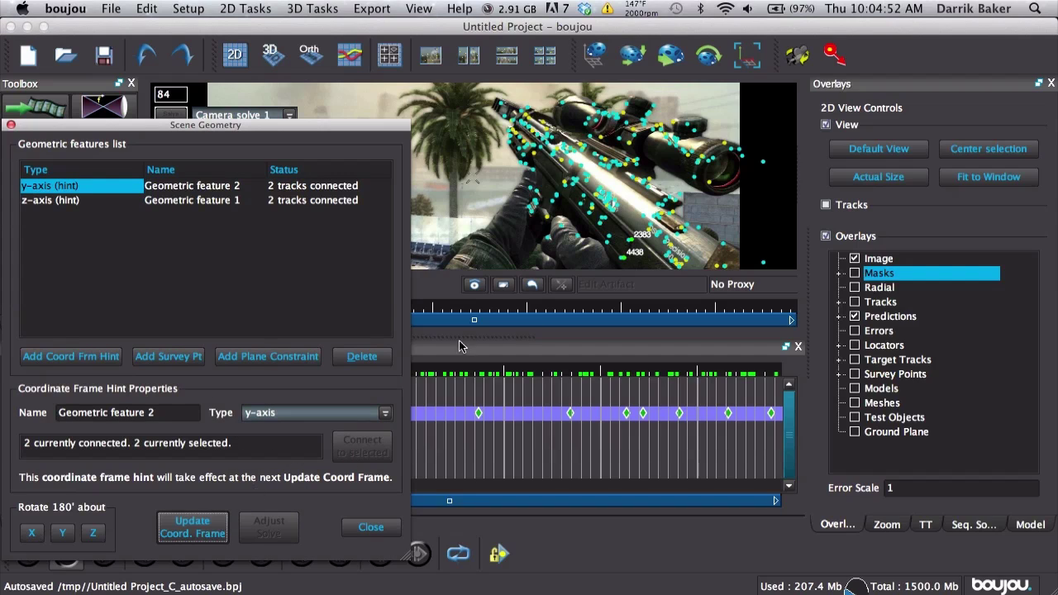
- Add an Origin hint connected to one point on the rifle's body, update the coordinate frame and close the scene geometry settings
{"action": "left_click", "coordinate": [608, 210]}
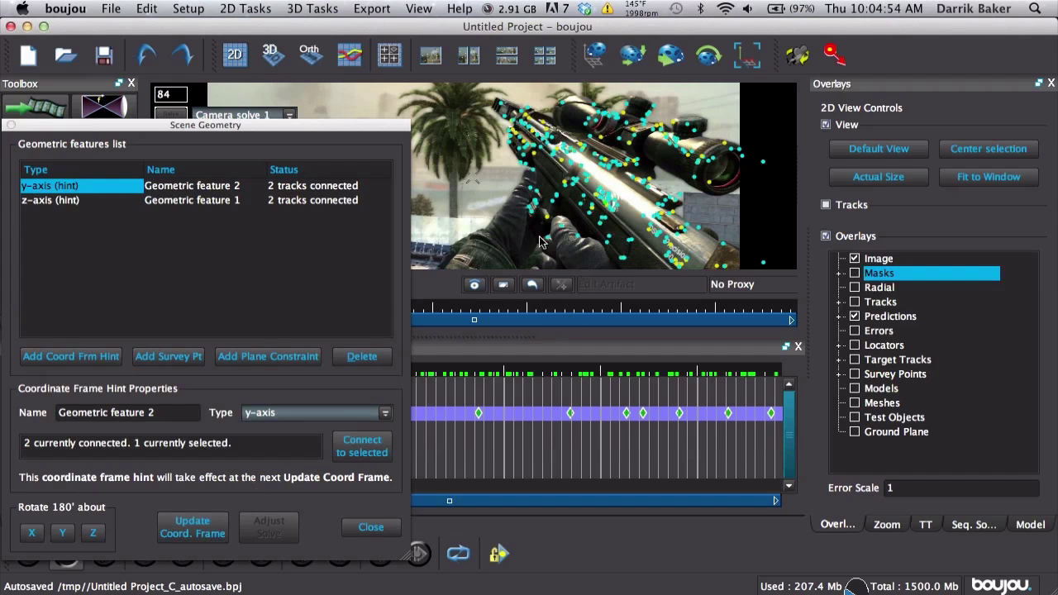
{"action": "left_click", "coordinate": [116, 357]}
{"action": "left_click", "coordinate": [273, 412]}
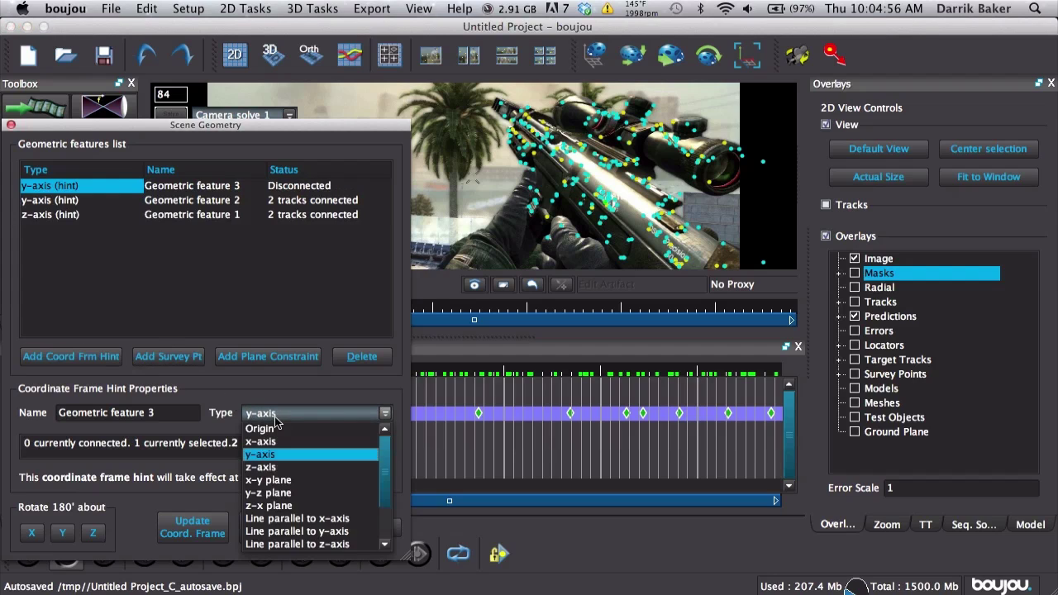
{"action": "left_click", "coordinate": [273, 363]}
{"action": "left_click", "coordinate": [362, 447]}
{"action": "left_click", "coordinate": [192, 527]}
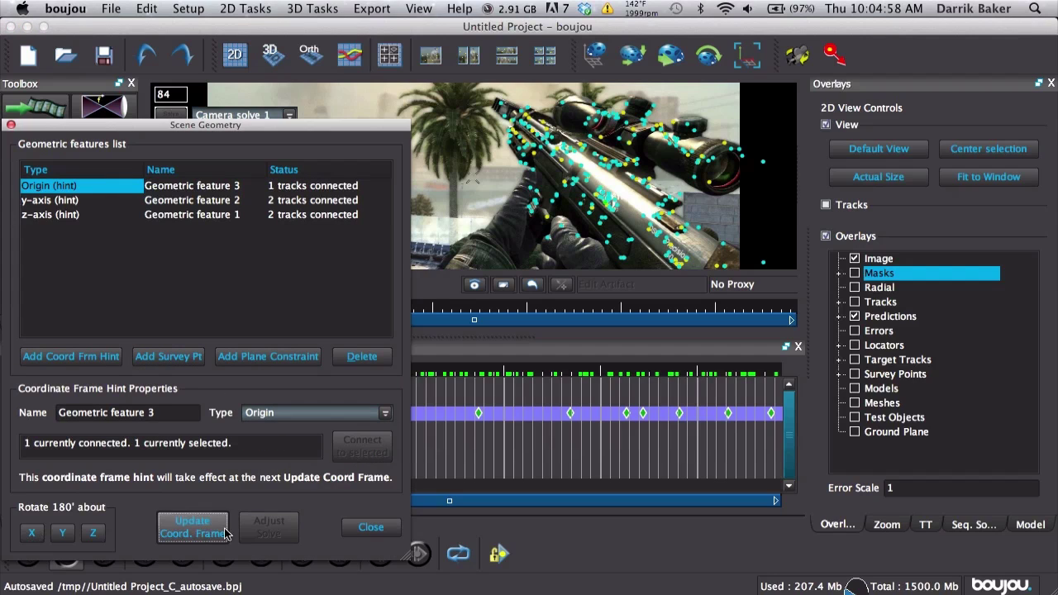
{"action": "left_click", "coordinate": [371, 527]}
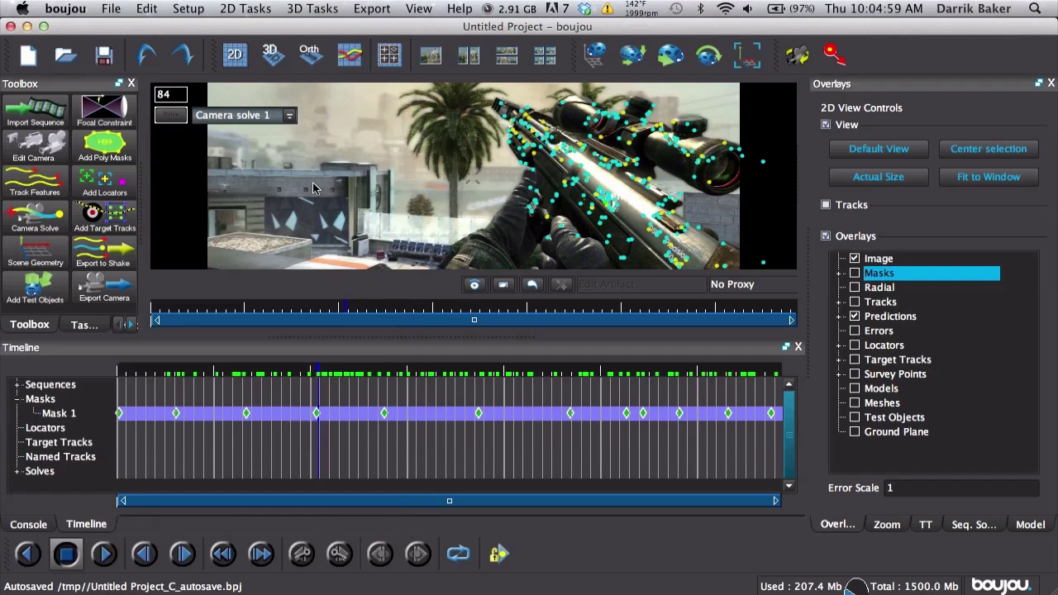
- Inspect the solved point cloud and camera path in the 3D view and return to the 2D view
{"action": "left_click", "coordinate": [270, 55]}
{"action": "left_click_drag", "start_coordinate": [529, 176], "coordinate": [621, 187]}
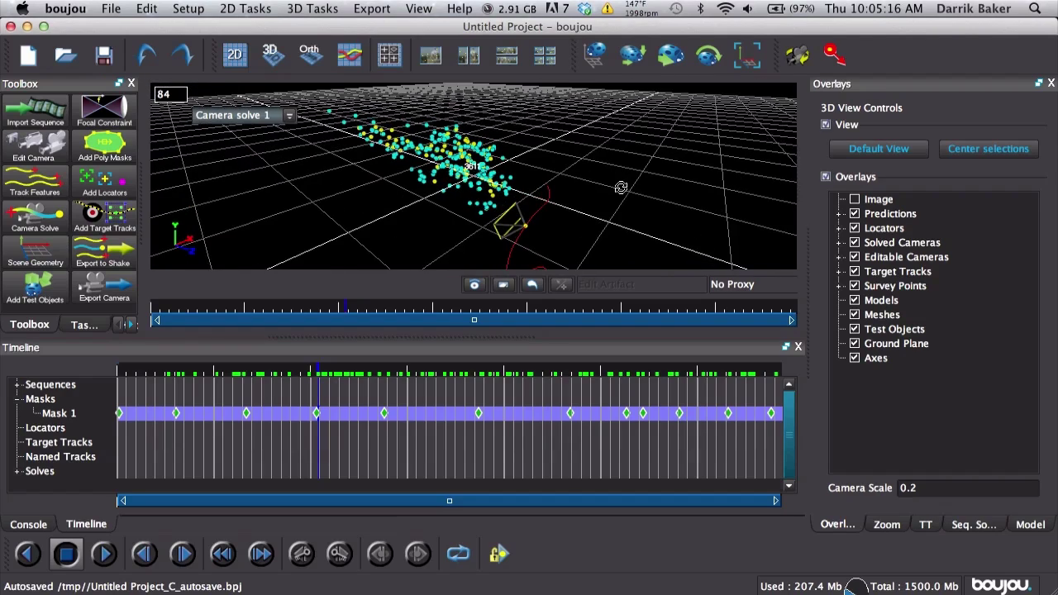
{"action": "left_click", "coordinate": [235, 54]}
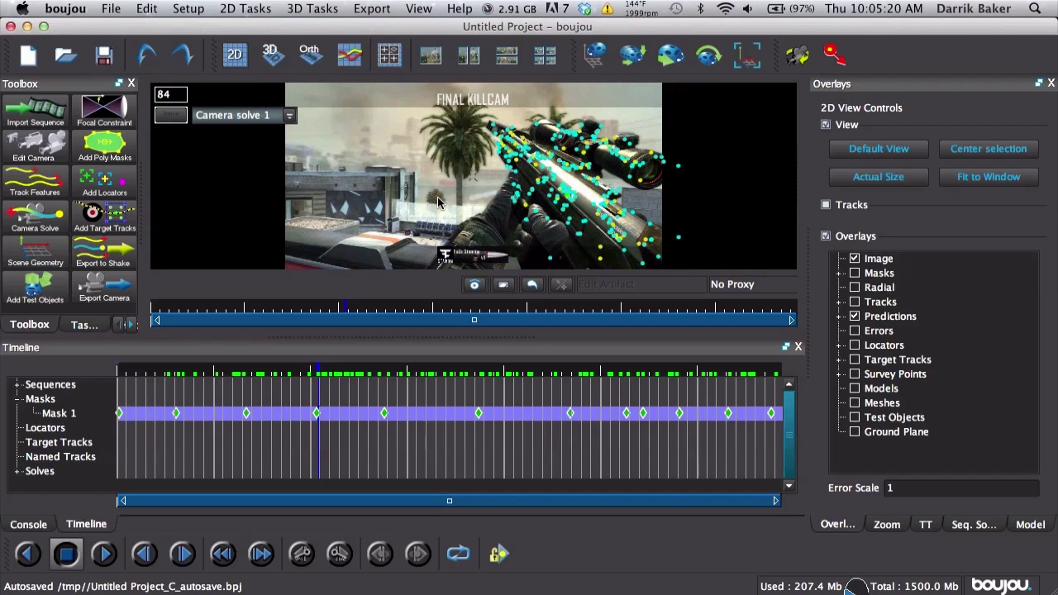
- Flag three rifle points for export: one on the lower body at frame 84, and one on the scope and one near the barrel at frame 79
{"action": "right_click", "coordinate": [622, 242]}
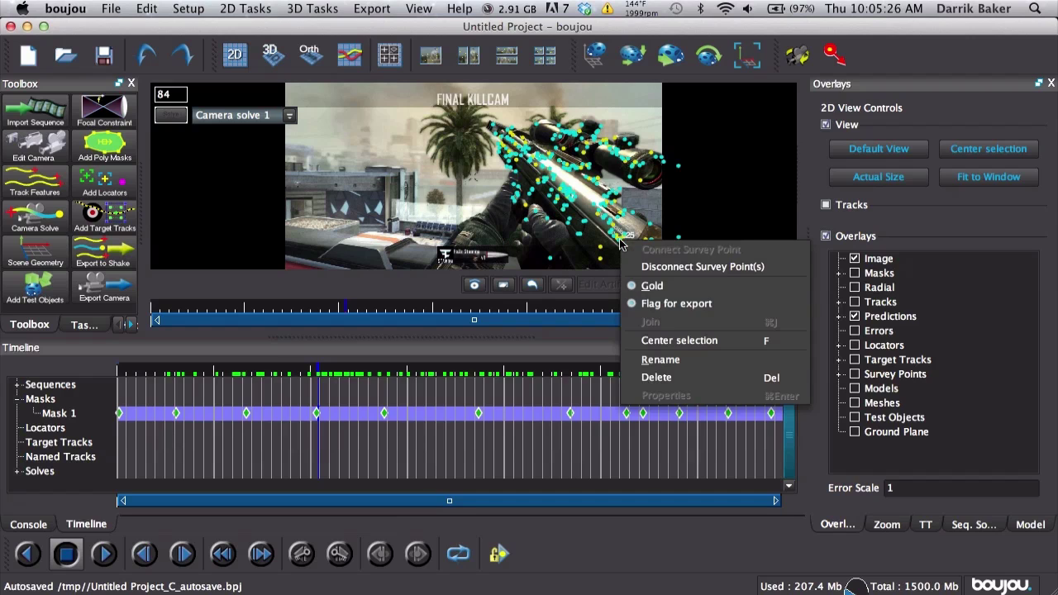
{"action": "left_click", "coordinate": [653, 299]}
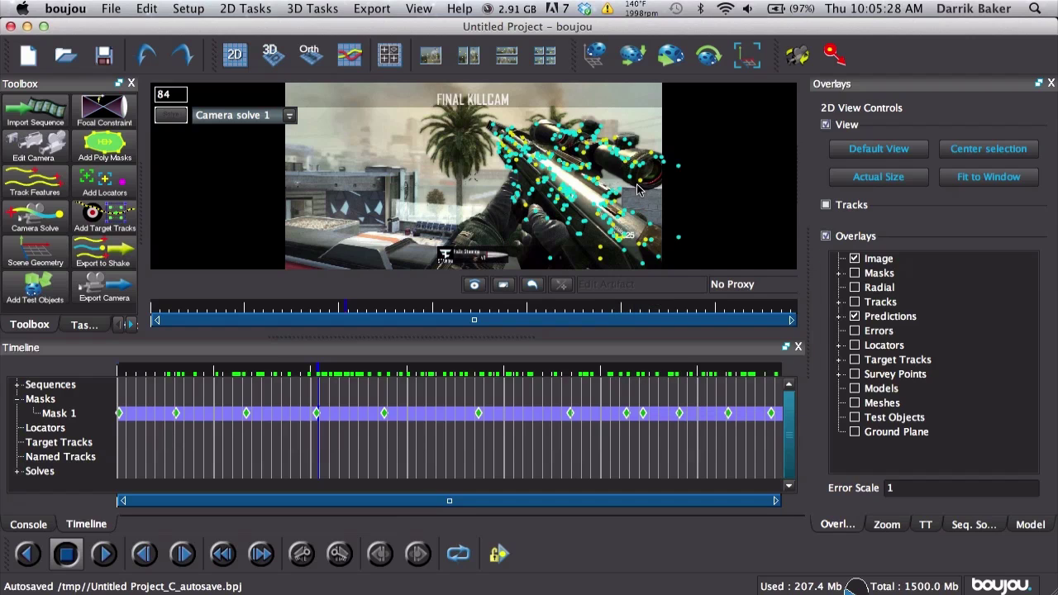
{"action": "left_click", "coordinate": [341, 374]}
{"action": "mouse_move", "coordinate": [350, 374]}
{"action": "left_mouse_down"}
{"action": "mouse_move", "coordinate": [391, 373]}
{"action": "mouse_move", "coordinate": [308, 374]}
{"action": "left_mouse_up"}
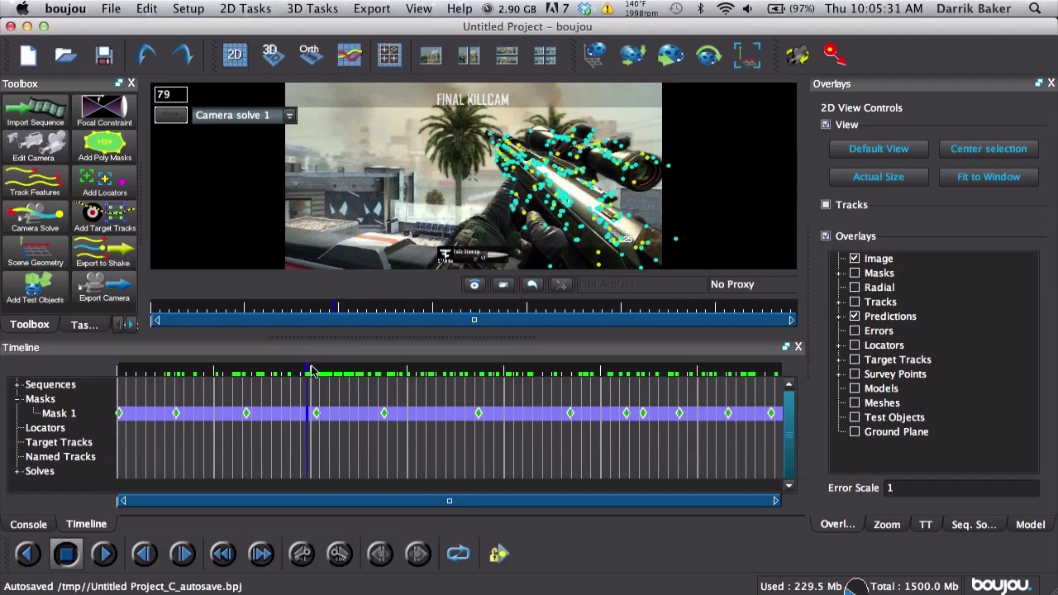
{"action": "right_click", "coordinate": [635, 185]}
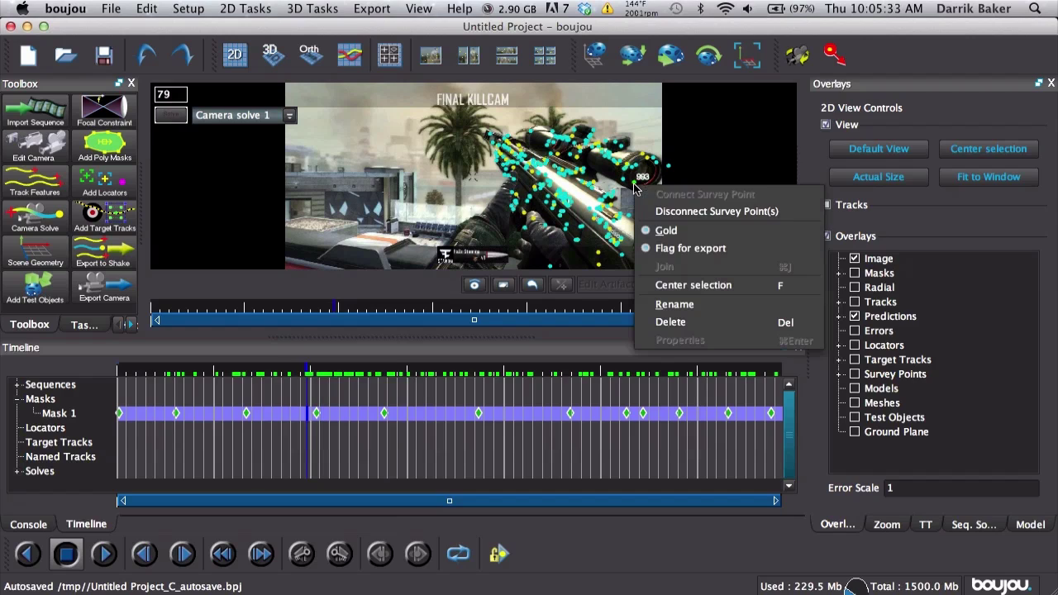
{"action": "left_click", "coordinate": [672, 249]}
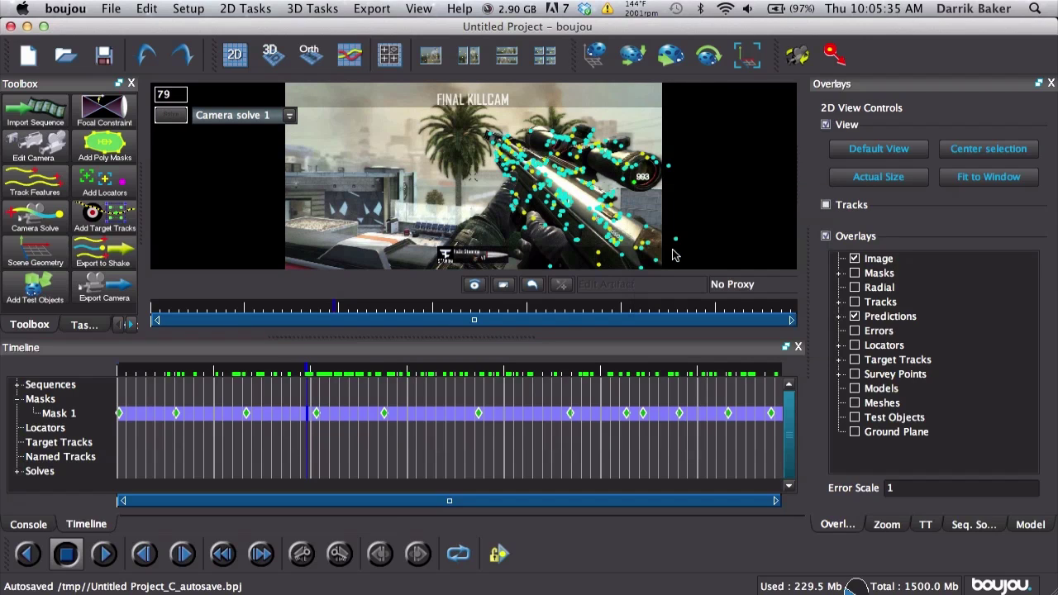
{"action": "right_click", "coordinate": [517, 165]}
{"action": "left_click", "coordinate": [569, 232]}
- Start a camera solve export and choose the Desktop/MotionTracks/gunmotiontracktut folder as its destination
{"action": "left_click", "coordinate": [343, 9]}
{"action": "mouse_move", "coordinate": [364, 9]}
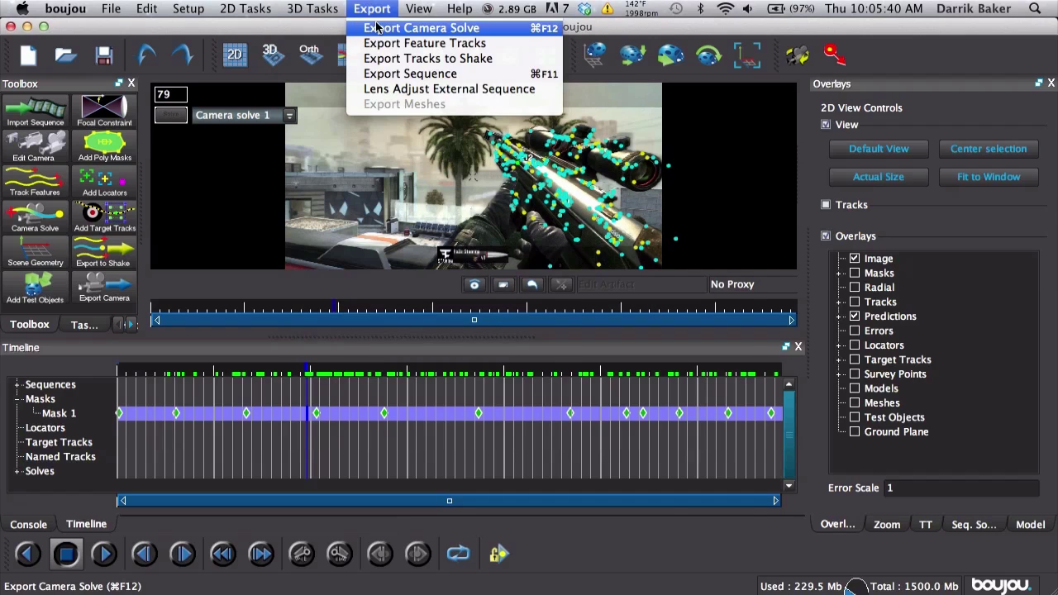
{"action": "left_click", "coordinate": [377, 27]}
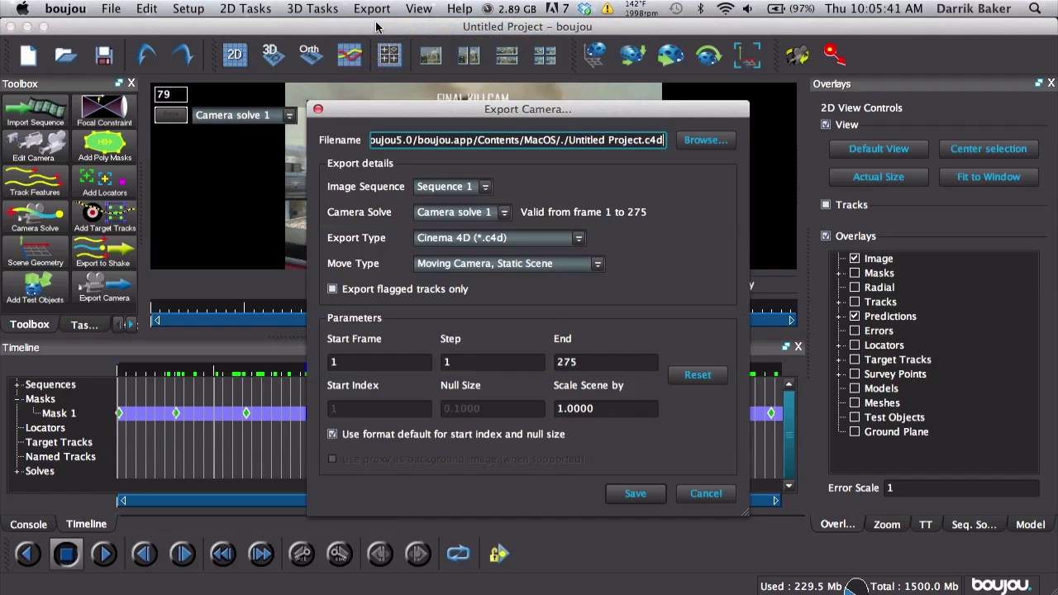
{"action": "left_click", "coordinate": [705, 143]}
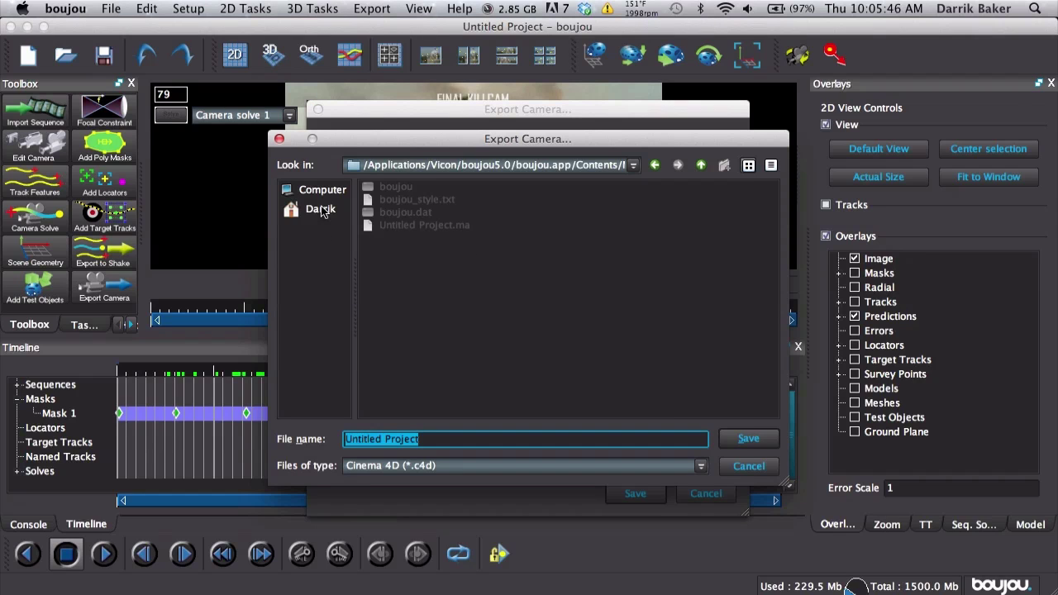
{"action": "left_click", "coordinate": [323, 211]}
{"action": "double_click", "coordinate": [395, 213]}
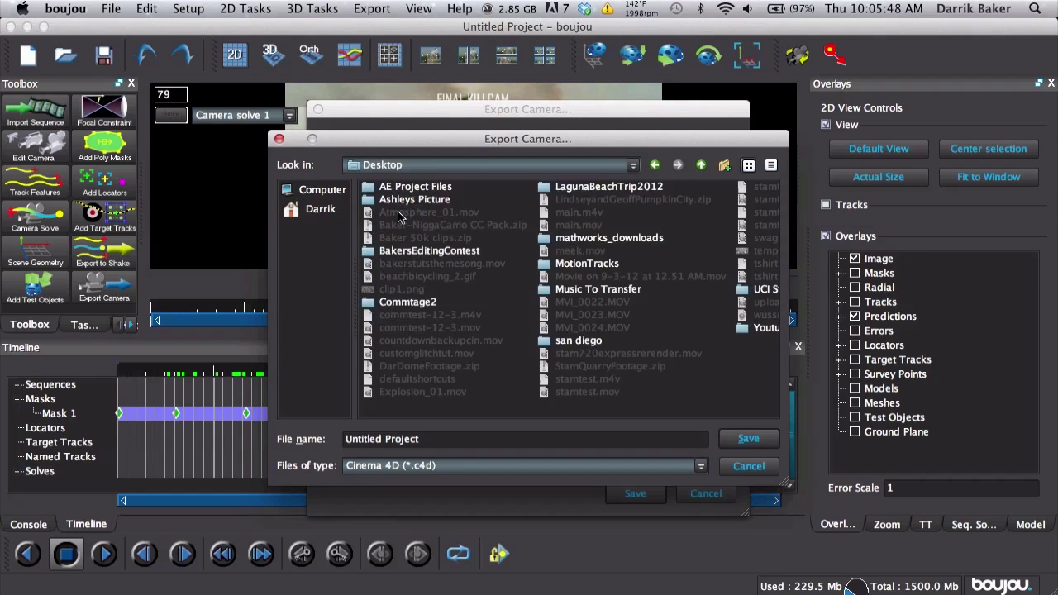
{"action": "double_click", "coordinate": [583, 263]}
{"action": "double_click", "coordinate": [459, 201]}
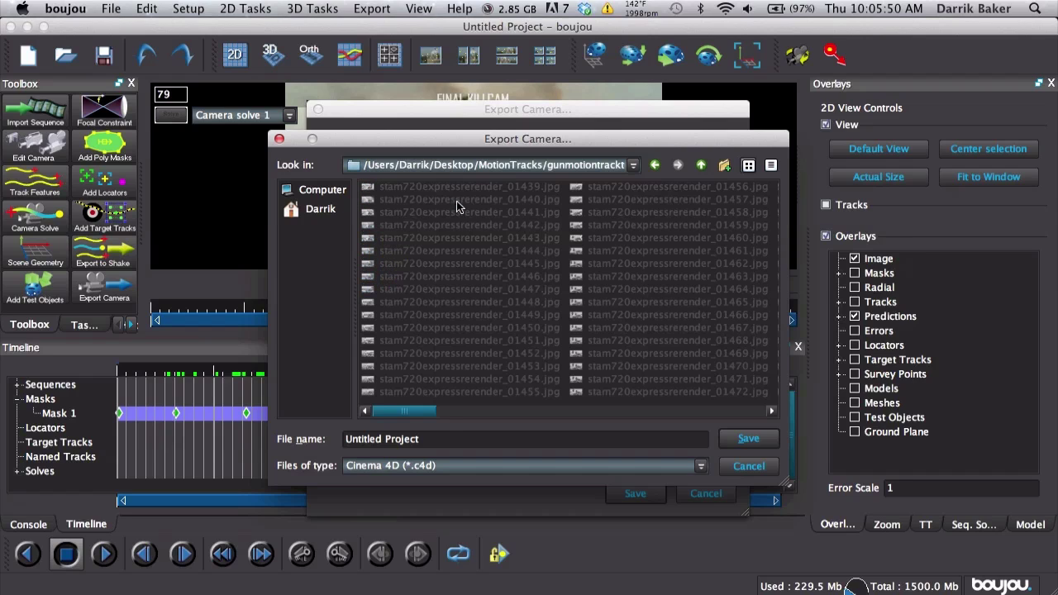
- Name the export file guntracksolve and set its type to After Effects (Maya) (*.ma)
{"action": "left_click", "coordinate": [432, 438]}
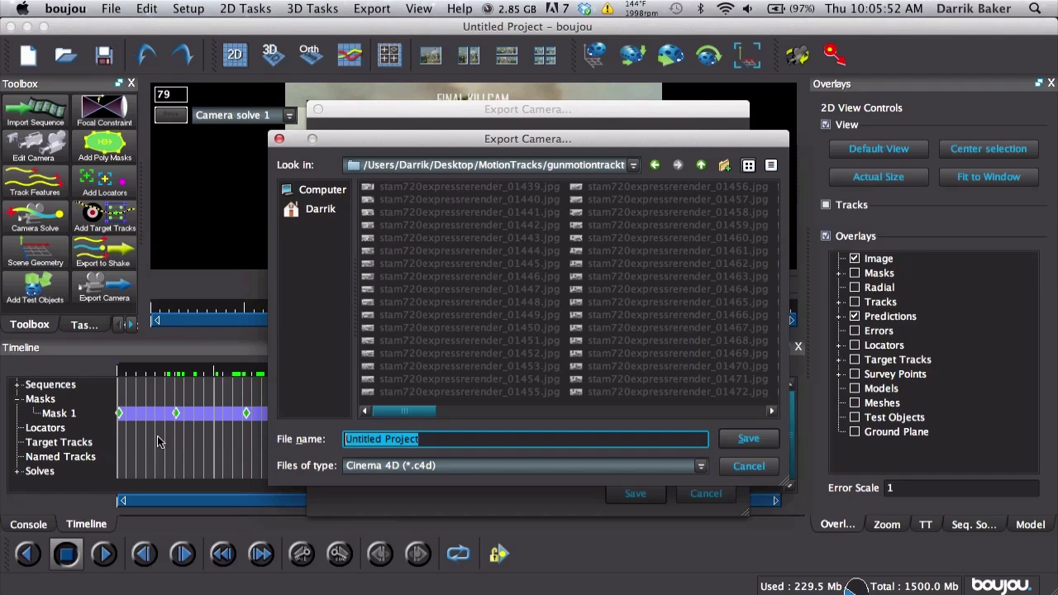
{"action": "type", "text": "guntracksolve"}
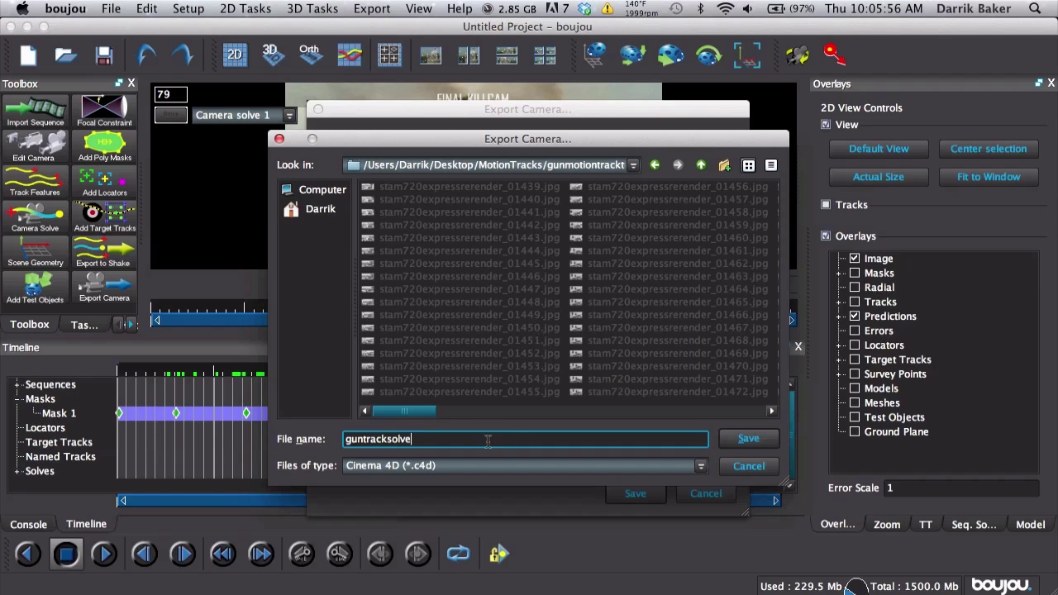
{"action": "left_click", "coordinate": [428, 468]}
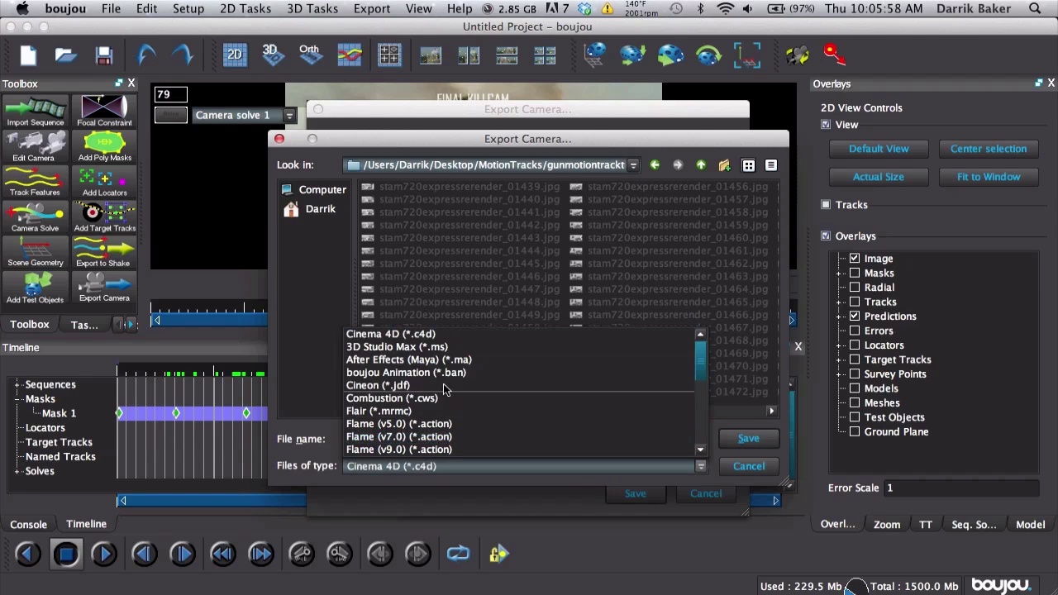
{"action": "left_click", "coordinate": [457, 361]}
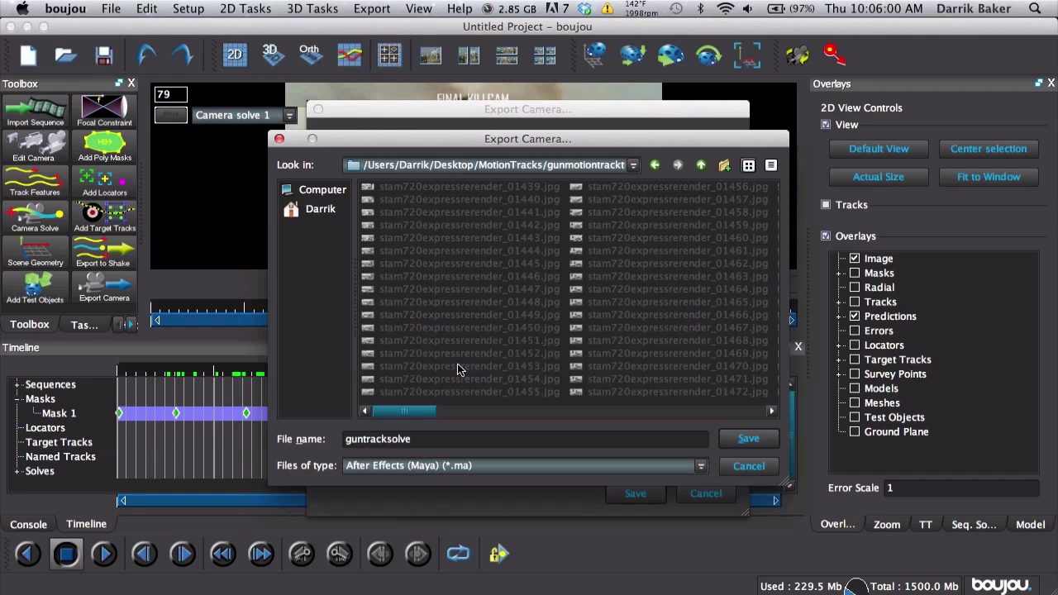
{"action": "left_click", "coordinate": [748, 439]}
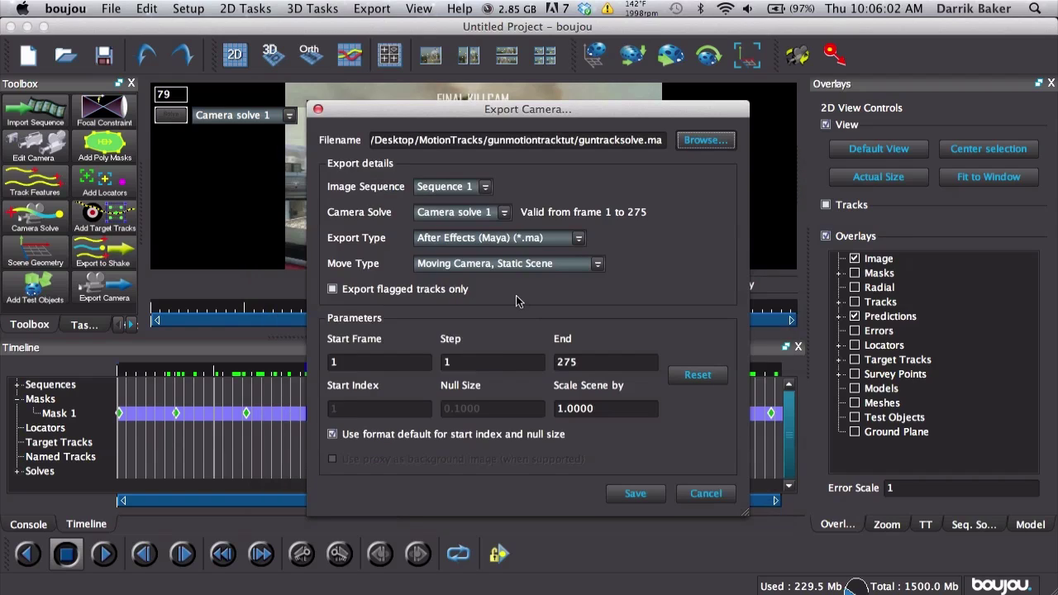
- Limit the export to flagged tracks only, scale the scene by 1000 and save the camera export
{"action": "left_click", "coordinate": [456, 289]}
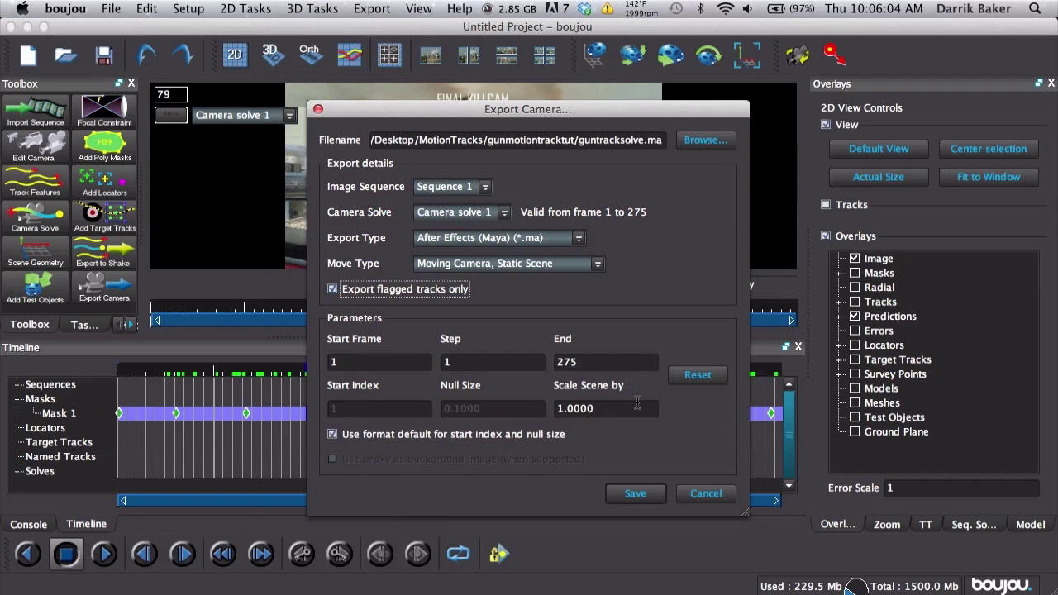
{"action": "double_click", "coordinate": [637, 402]}
{"action": "type", "text": "1000"}
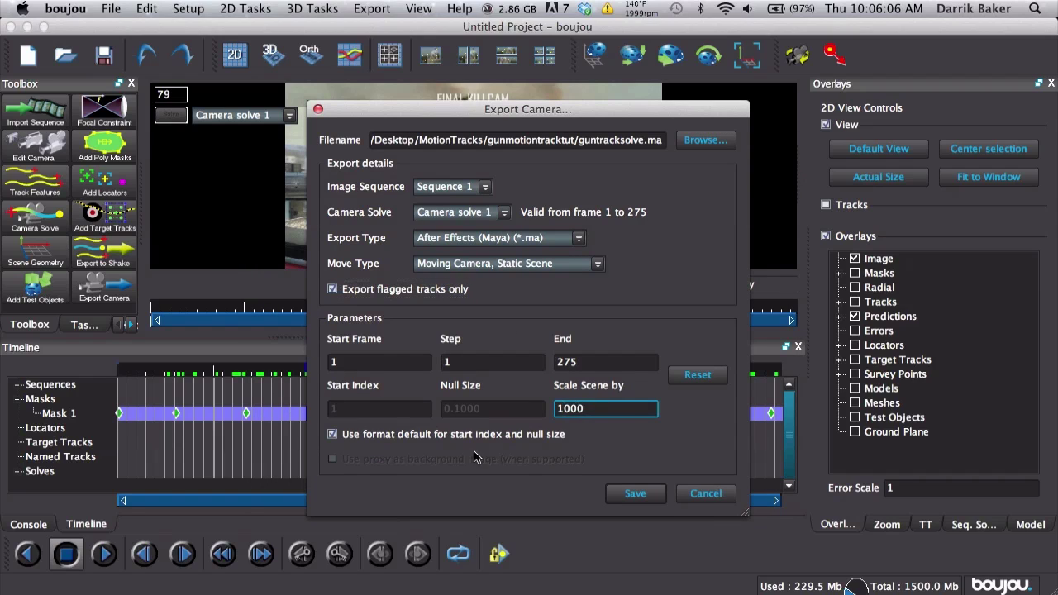
{"action": "left_click", "coordinate": [633, 494]}
- Switch to After Effects and import guntracksolve.ma from the MotionTracks/gunmotiontracktut folder
{"action": "key", "text": "ctrl+Left"}
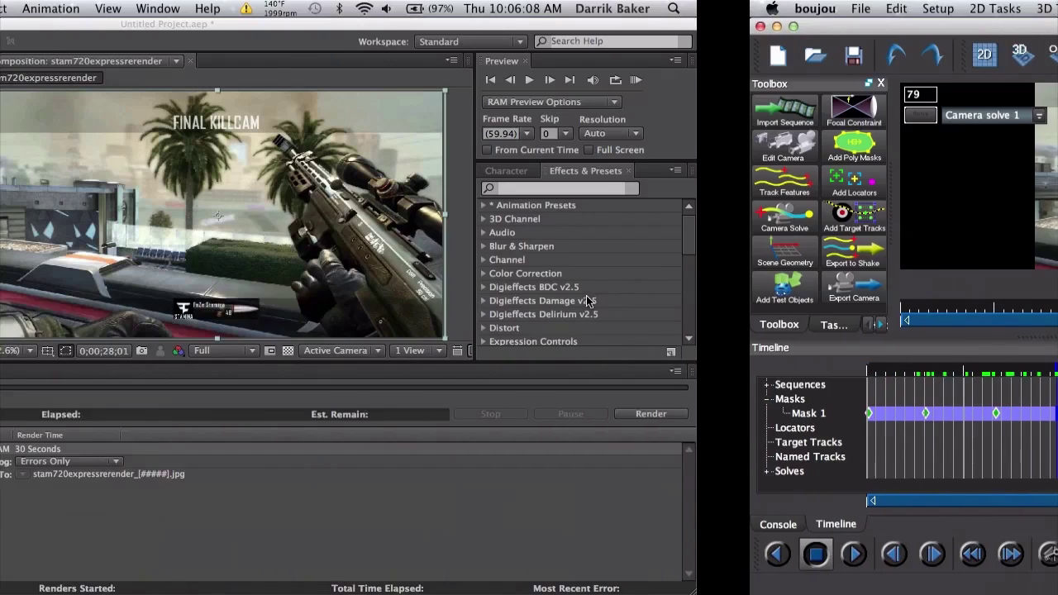
{"action": "double_click", "coordinate": [144, 233]}
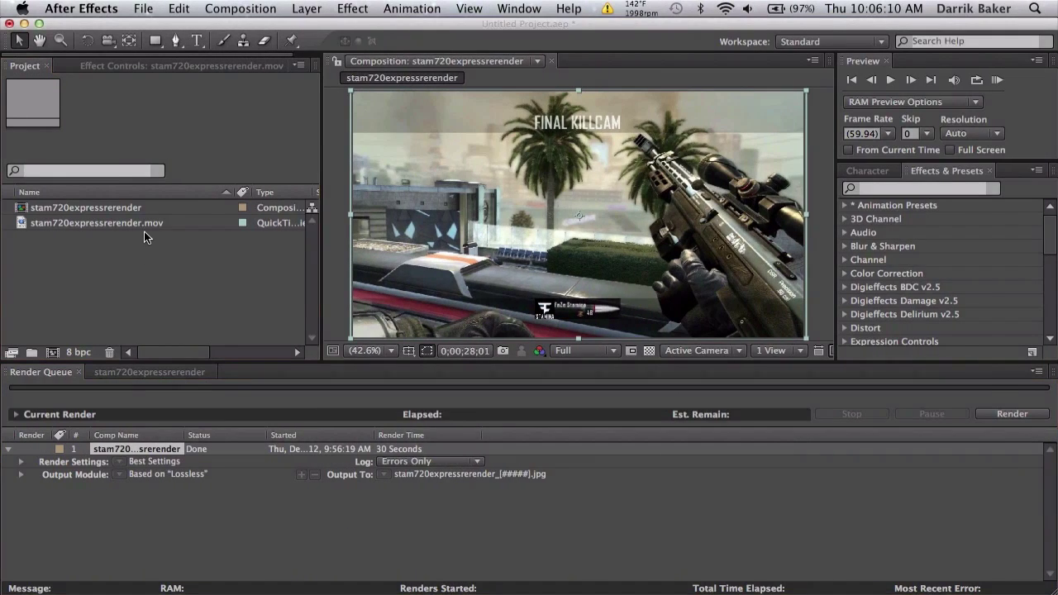
{"action": "left_click", "coordinate": [190, 166]}
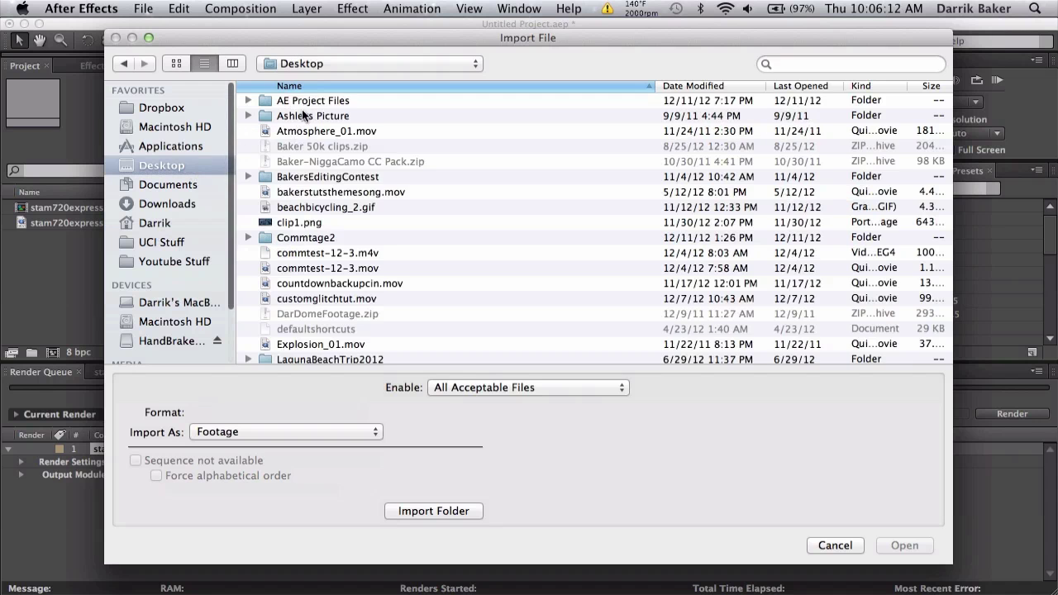
{"action": "scroll", "coordinate": [329, 241], "scroll_direction": "down", "scroll_amount": 5}
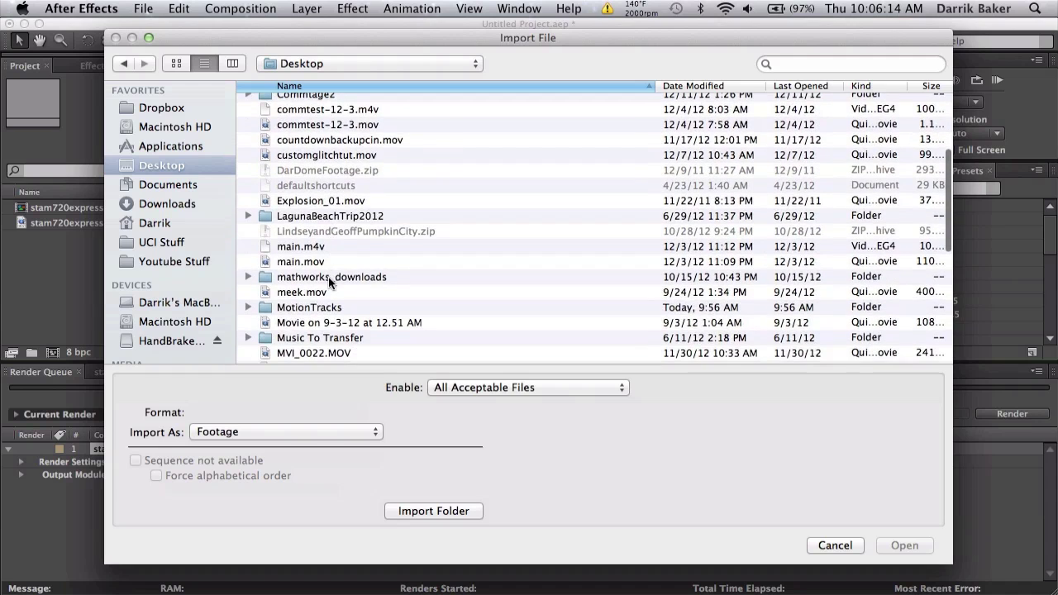
{"action": "double_click", "coordinate": [329, 306]}
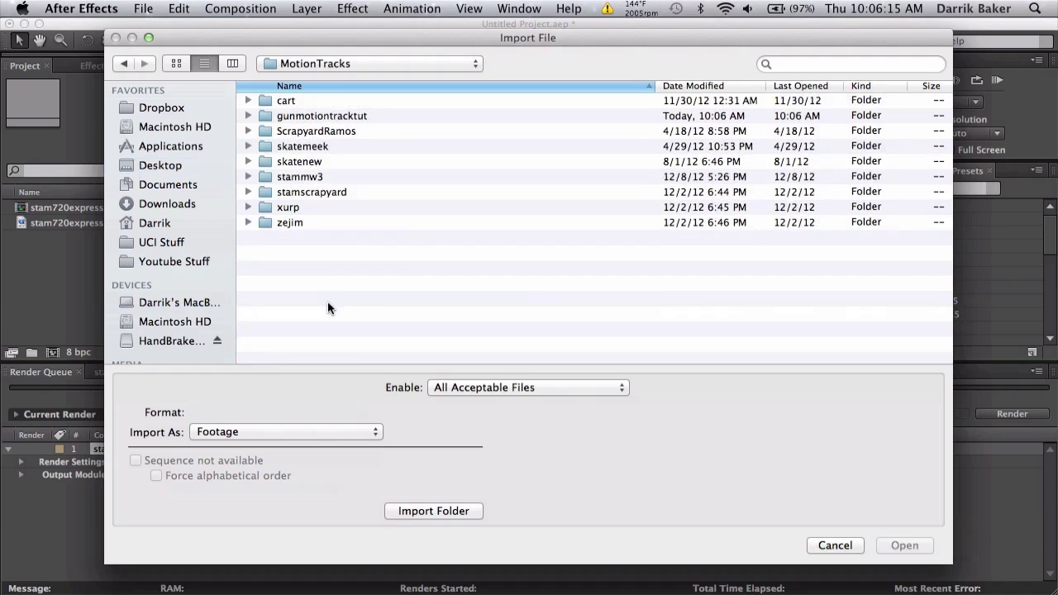
{"action": "double_click", "coordinate": [348, 115]}
{"action": "double_click", "coordinate": [345, 100]}
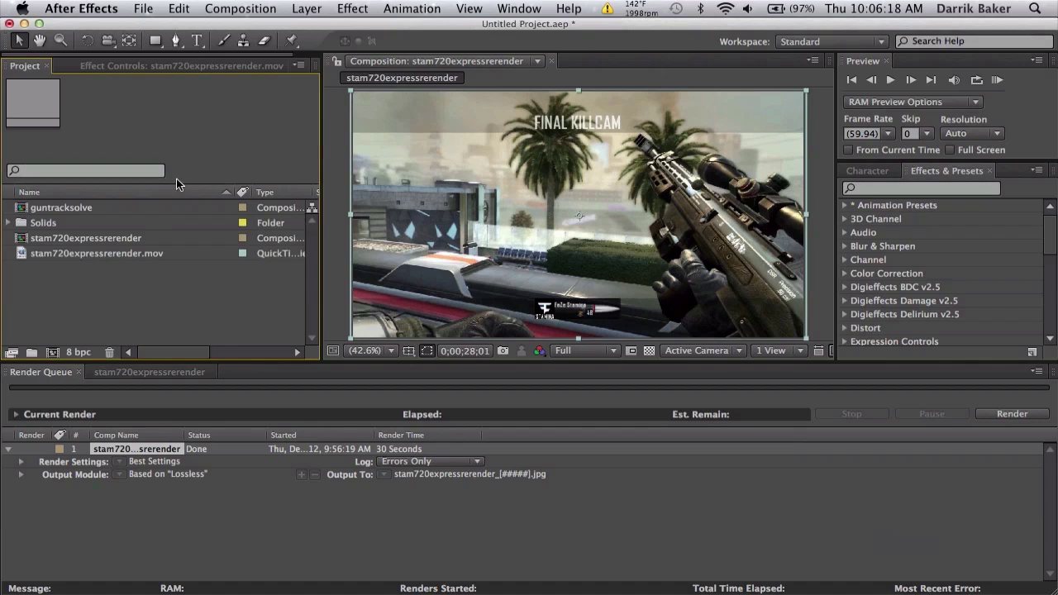
- Copy the camera and three nulls from the guntracksolve composition into stam720expressrender and align their start to 0;00;23;59
{"action": "double_click", "coordinate": [67, 208]}
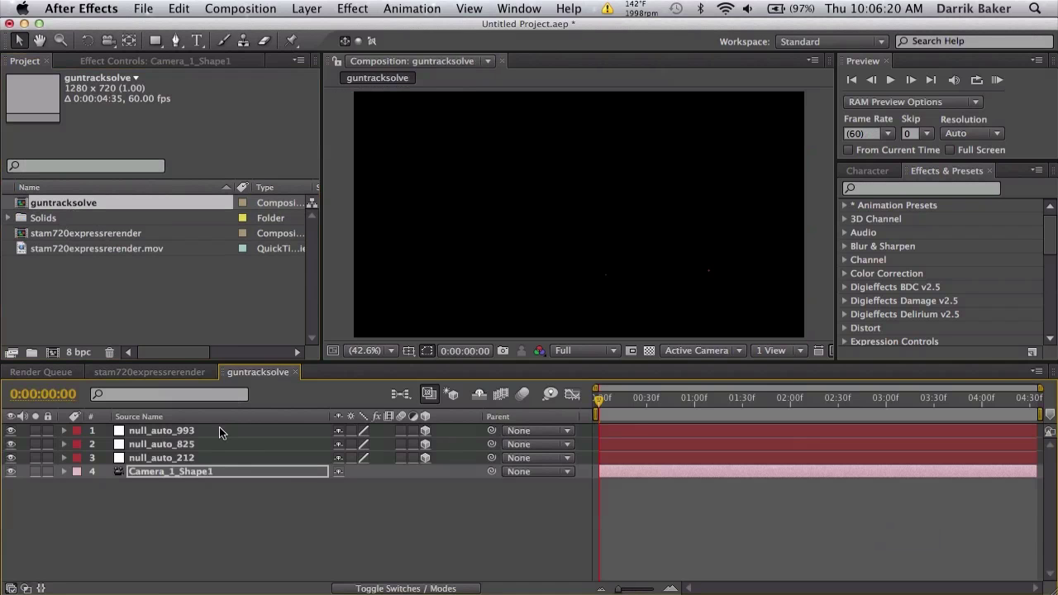
{"action": "left_click", "coordinate": [218, 430], "text": "shift"}
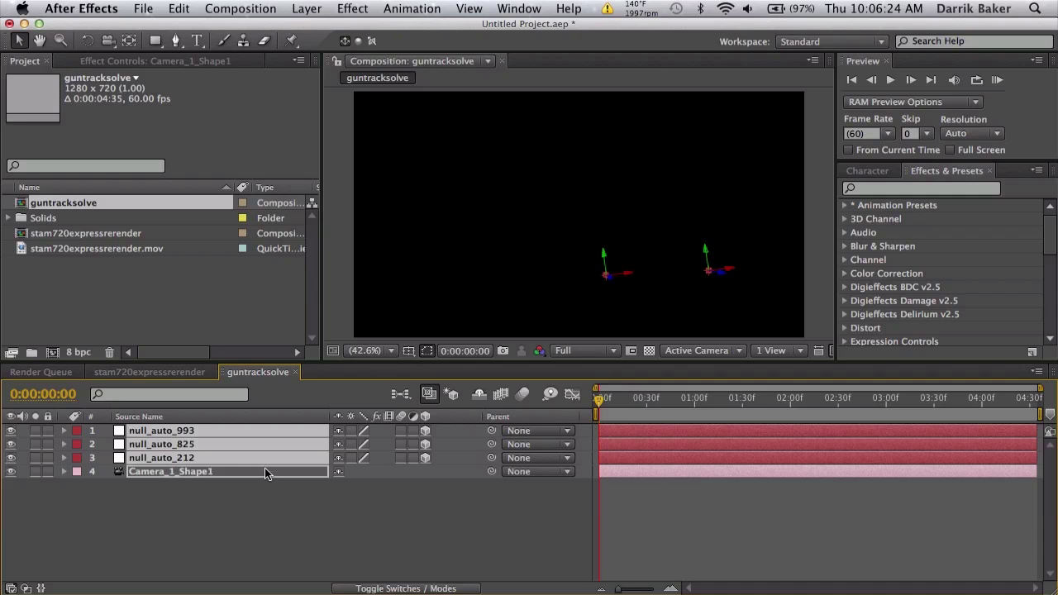
{"action": "left_click", "coordinate": [177, 373]}
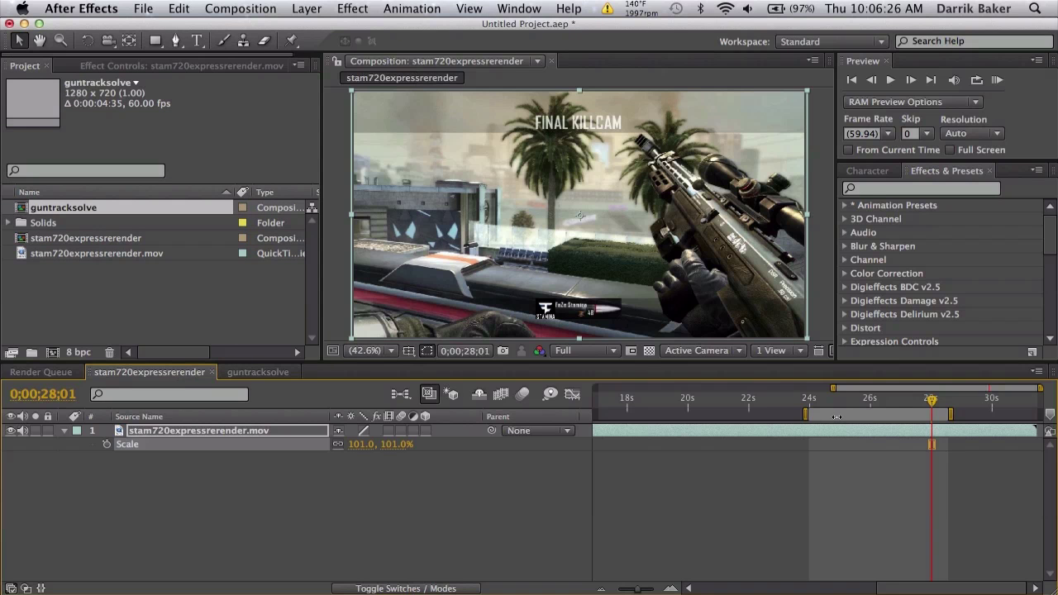
{"action": "key", "text": "super+v"}
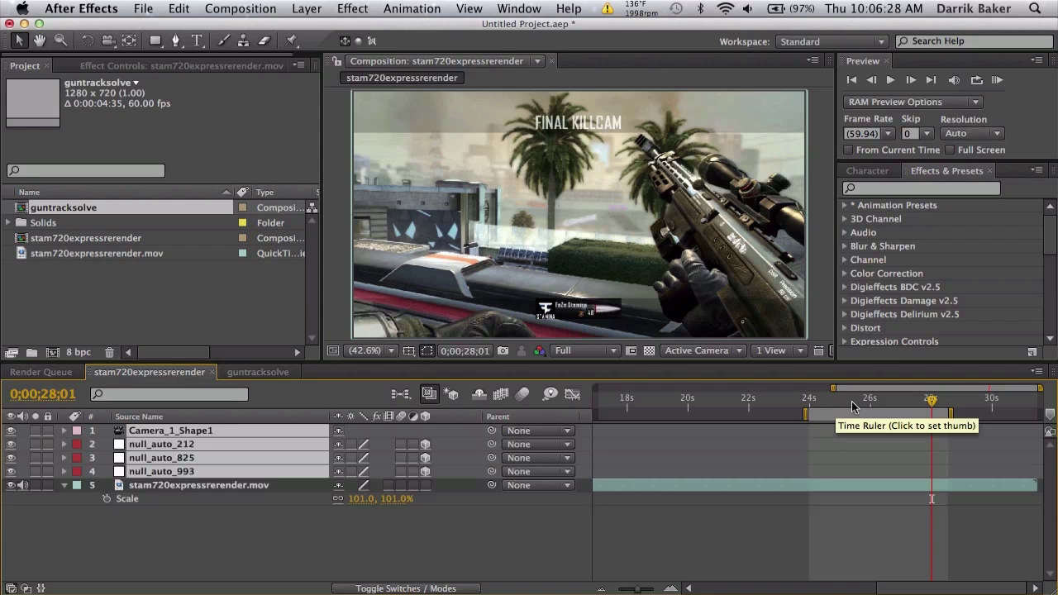
{"action": "left_click_drag", "start_coordinate": [934, 404], "coordinate": [820, 405]}
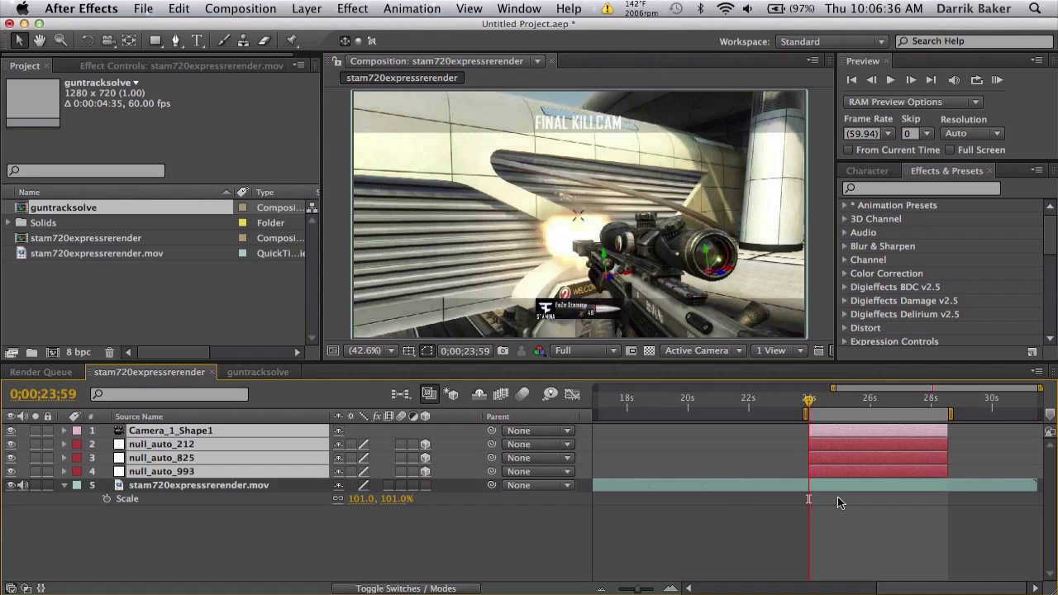
{"action": "left_click", "coordinate": [889, 546]}
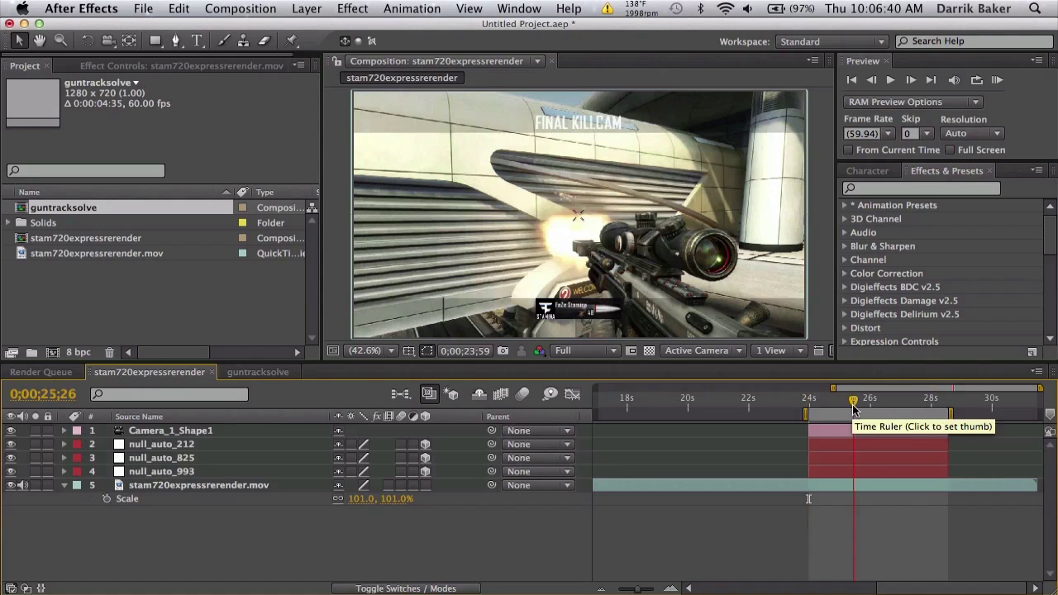
- Add a text layer reading "text on the gun" over the footage at 0;00;25;41
{"action": "left_click", "coordinate": [860, 401]}
{"action": "left_click", "coordinate": [197, 41]}
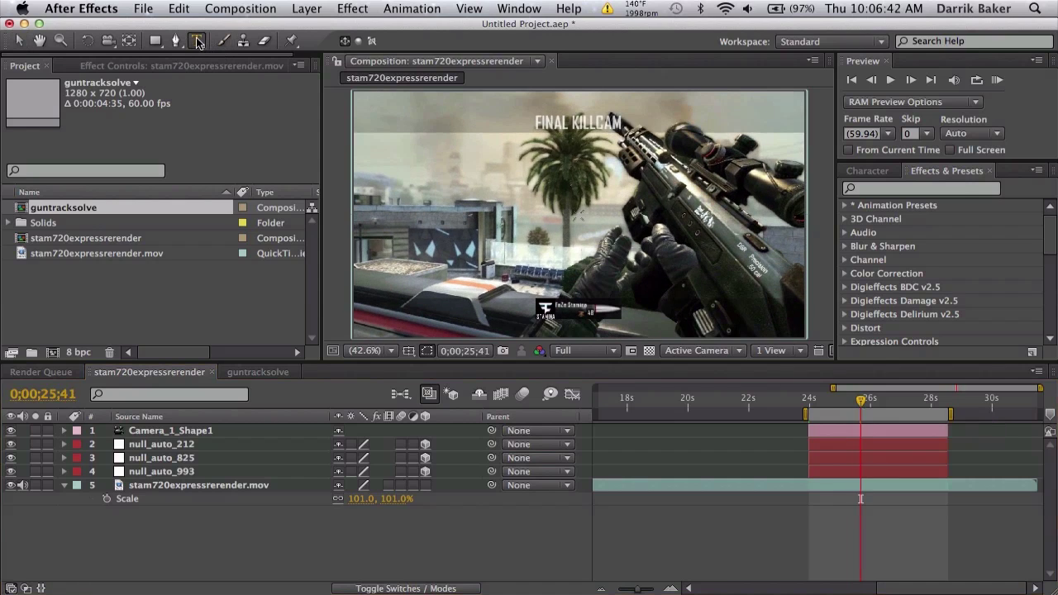
{"action": "left_click", "coordinate": [555, 196]}
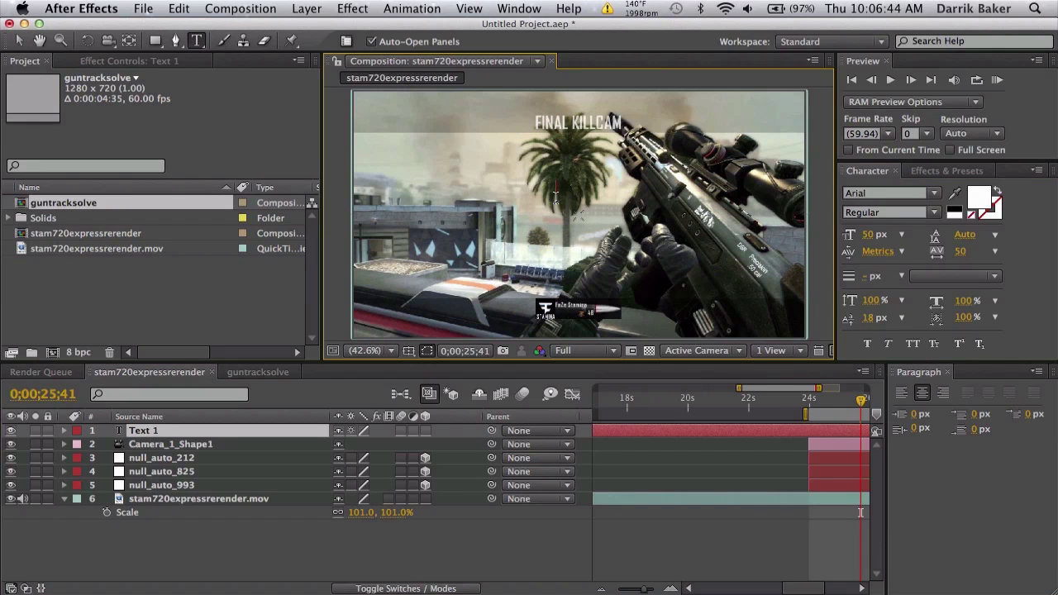
{"action": "type", "text": "text on he fun"}
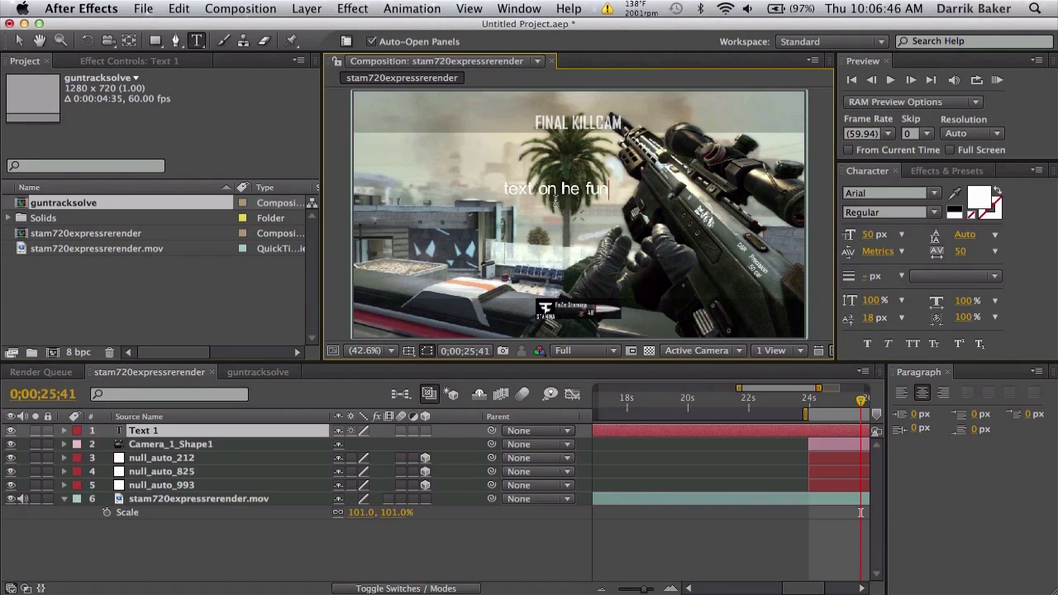
{"action": "key", "text": "BackSpace"}
{"action": "key", "text": "BackSpace"}
{"action": "key", "text": "BackSpace"}
{"action": "key", "text": "BackSpace"}
{"action": "key", "text": "BackSpace"}
{"action": "key", "text": "BackSpace"}
{"action": "type", "text": "the fun"}
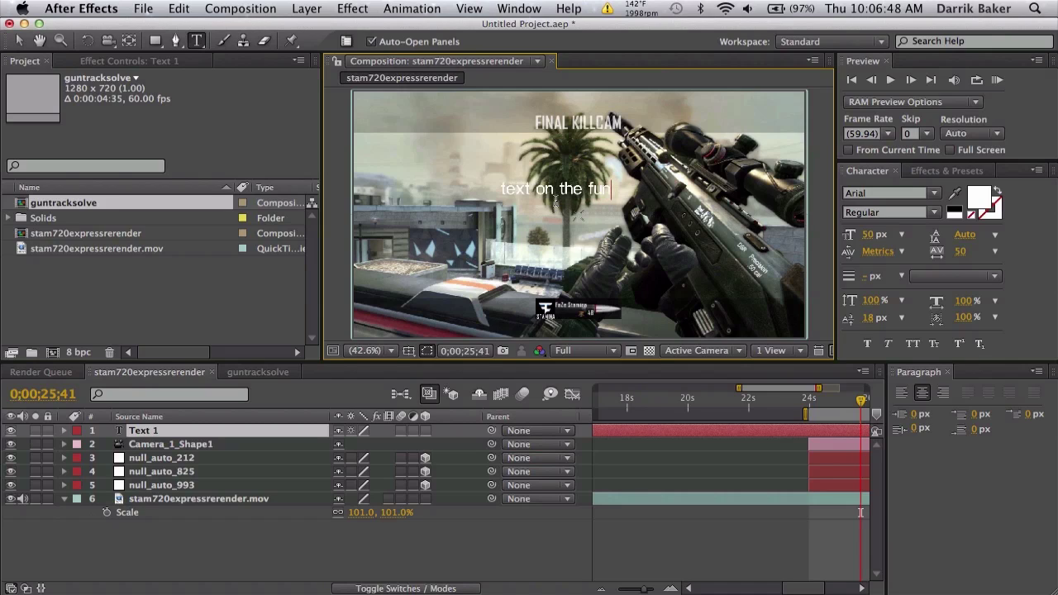
{"action": "key", "text": "BackSpace"}
{"action": "key", "text": "BackSpace"}
{"action": "key", "text": "BackSpace"}
{"action": "type", "text": "gu"}
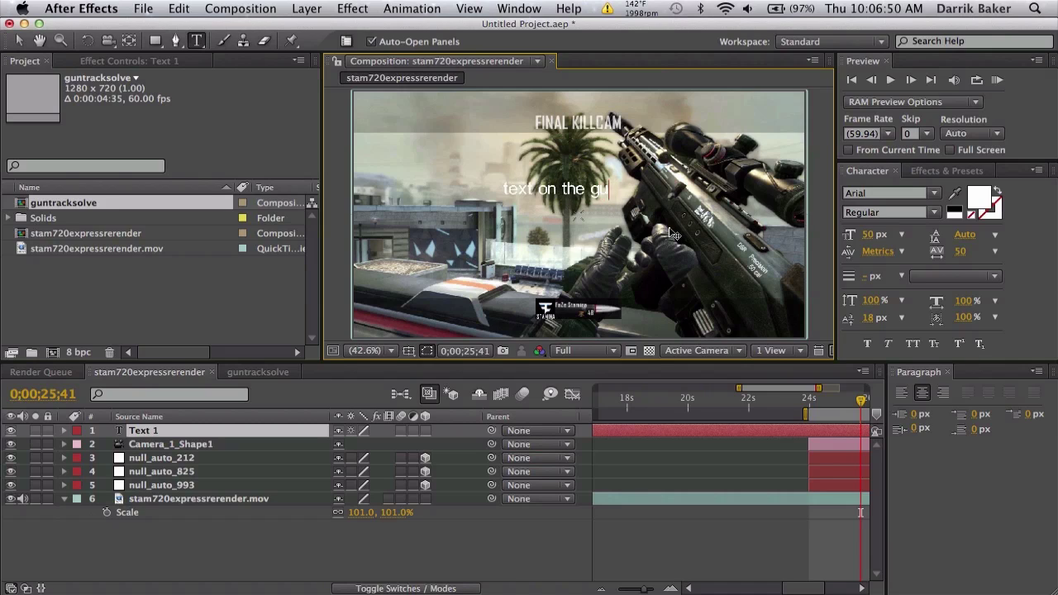
{"action": "type", "text": "n"}
- Set the whole text to all caps and make the text layer 3D
{"action": "key", "text": "super+a"}
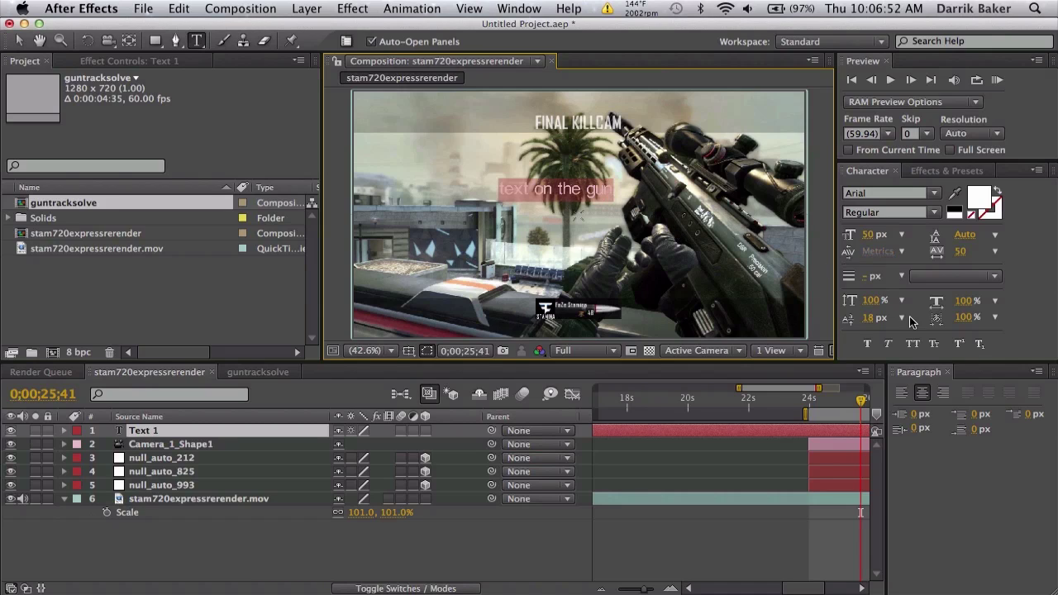
{"action": "left_click", "coordinate": [912, 344]}
{"action": "left_click", "coordinate": [741, 556]}
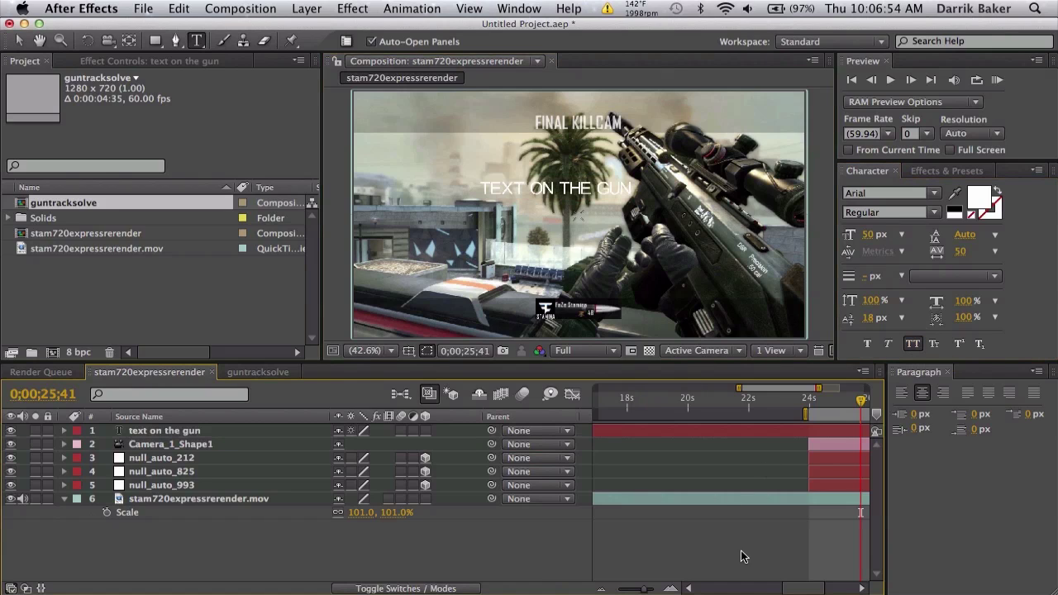
{"action": "left_click", "coordinate": [425, 431]}
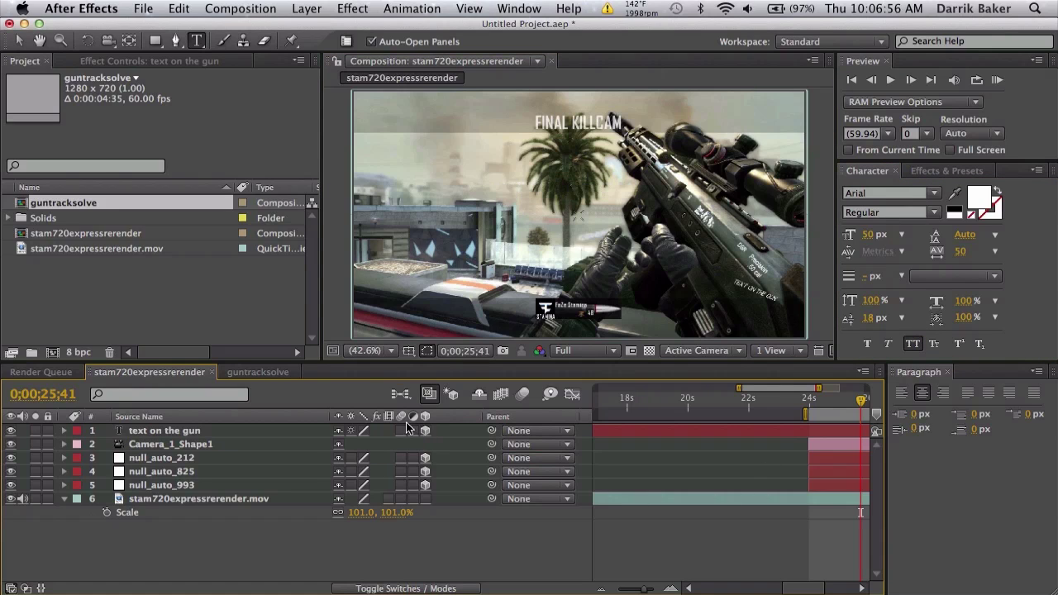
- Copy the position of null_auto_825 onto the "text on the gun" layer
{"action": "left_click", "coordinate": [172, 488]}
{"action": "left_click", "coordinate": [178, 473]}
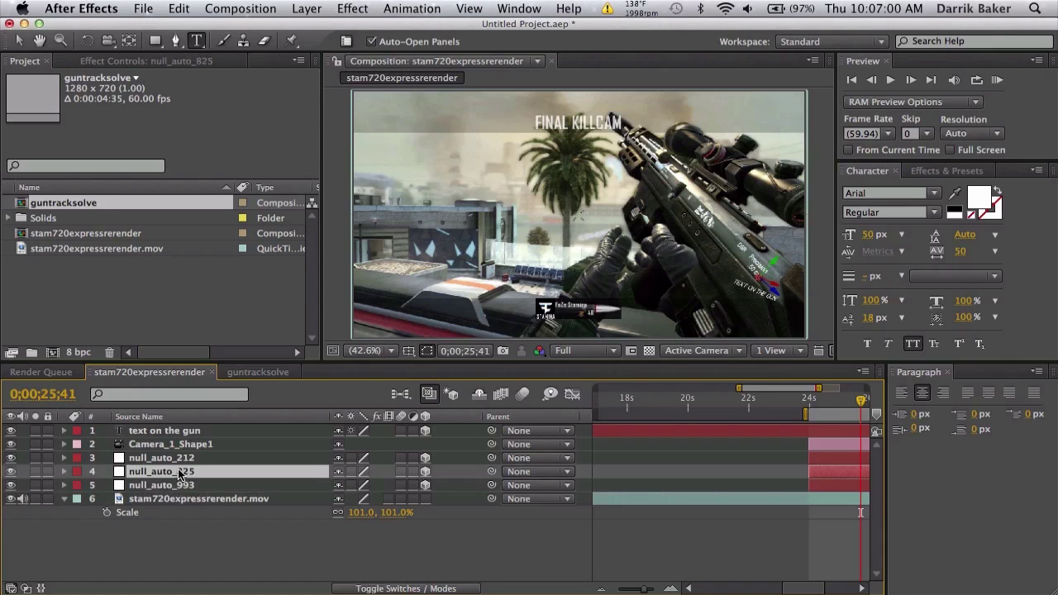
{"action": "key", "text": "p"}
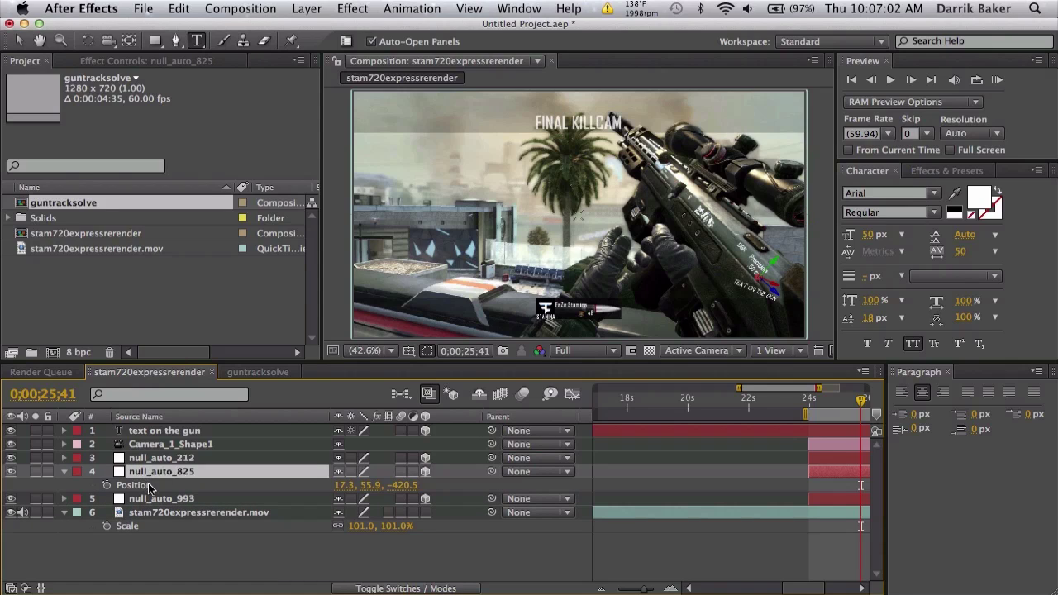
{"action": "left_click", "coordinate": [140, 485]}
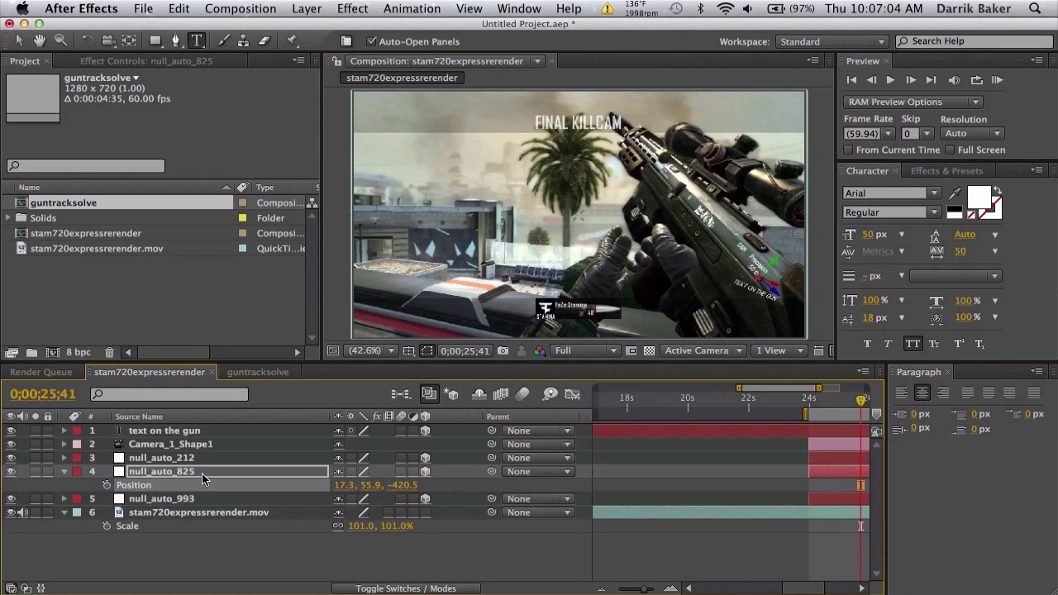
{"action": "left_click", "coordinate": [192, 432]}
{"action": "key", "text": "p"}
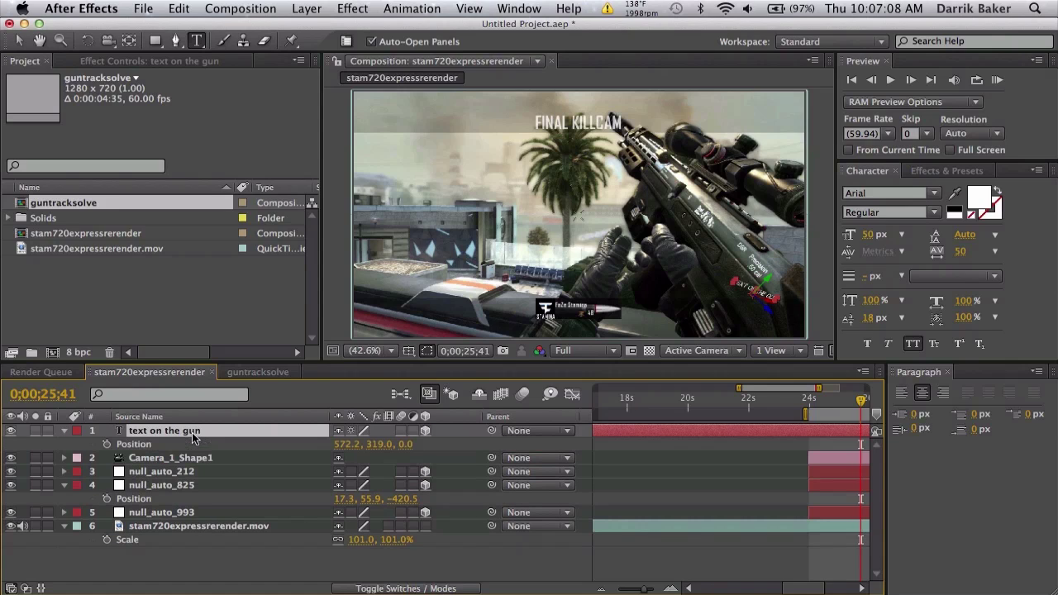
{"action": "left_click", "coordinate": [159, 443]}
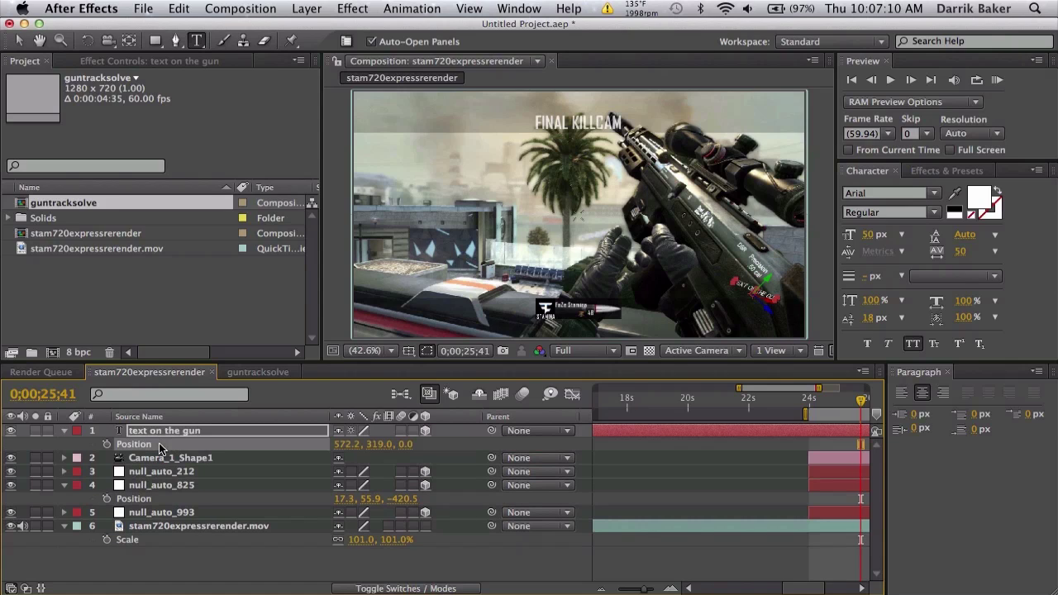
{"action": "key", "text": "super+v"}
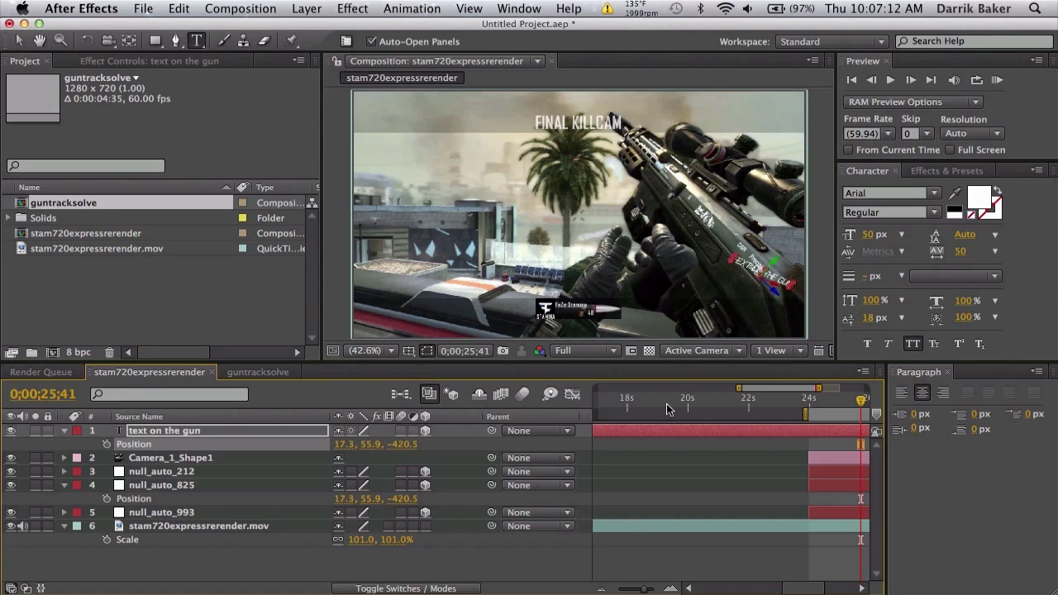
- Set the gun text's Y rotation to 90° and adjust its X rotation to align it with the rifle, viewing at 100%
{"action": "left_click", "coordinate": [382, 356]}
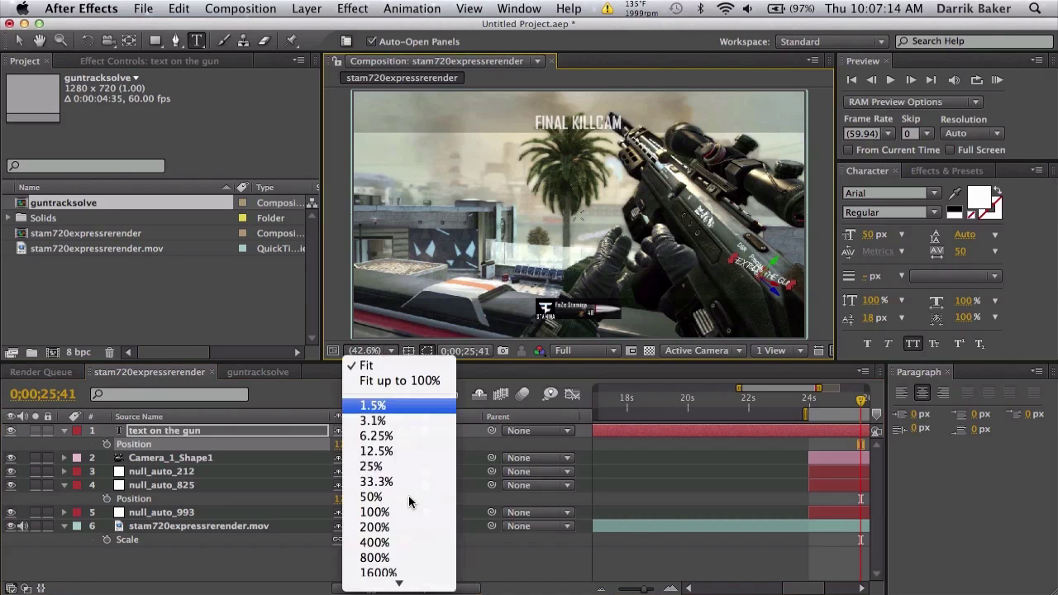
{"action": "left_click", "coordinate": [392, 509]}
{"action": "key", "text": "h"}
{"action": "left_click_drag", "start_coordinate": [648, 269], "coordinate": [268, 139]}
{"action": "key", "text": "super+t"}
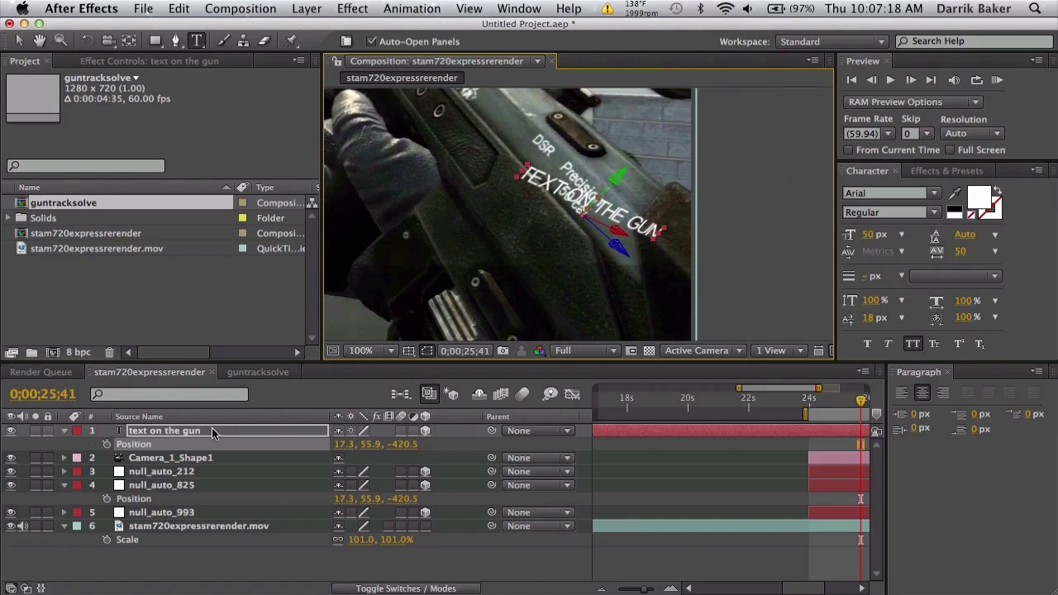
{"action": "left_click", "coordinate": [212, 430]}
{"action": "key", "text": "r"}
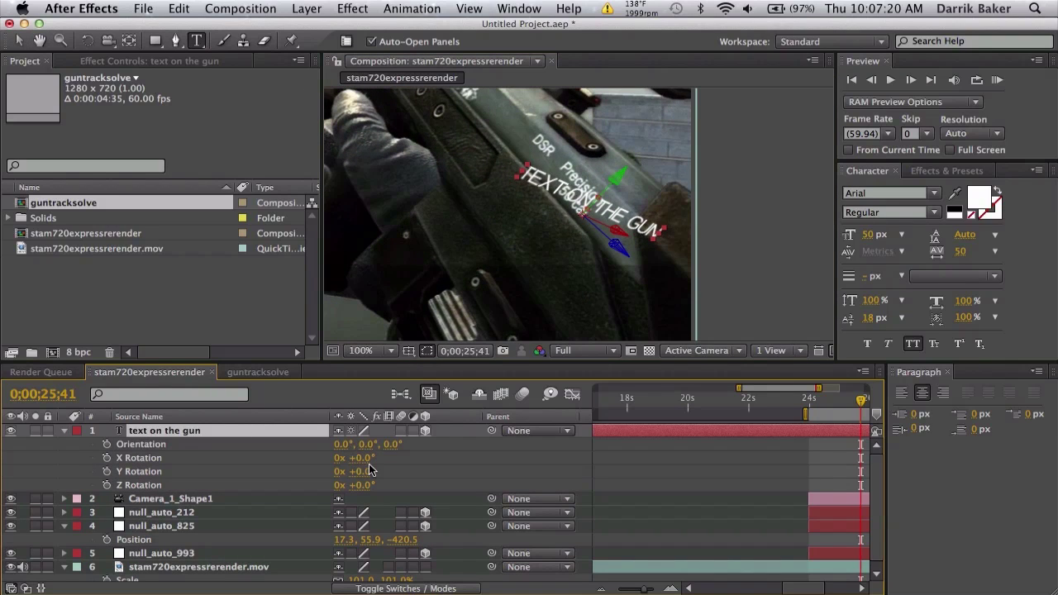
{"action": "left_click_drag", "start_coordinate": [372, 472], "coordinate": [408, 478]}
{"action": "left_click", "coordinate": [372, 471]}
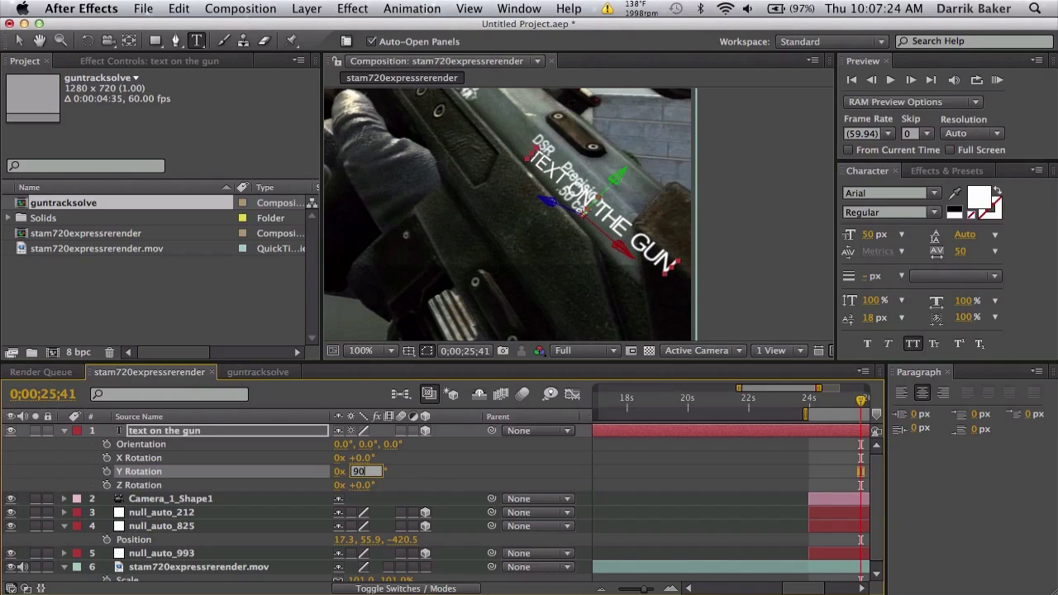
{"action": "key", "text": "Return"}
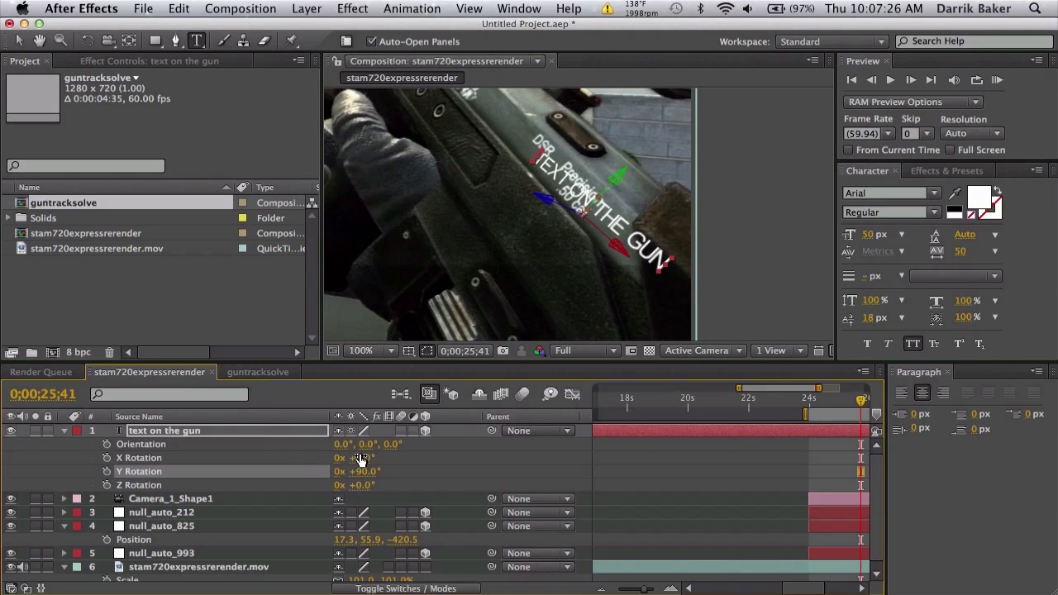
{"action": "left_click_drag", "start_coordinate": [362, 459], "coordinate": [436, 485]}
- Move the gun text to about 17.3, 214.9, -355.5, onto the dark panel below the rifle's printed lettering
{"action": "left_click", "coordinate": [299, 427]}
{"action": "key", "text": "p"}
{"action": "left_click_drag", "start_coordinate": [364, 442], "coordinate": [506, 431]}
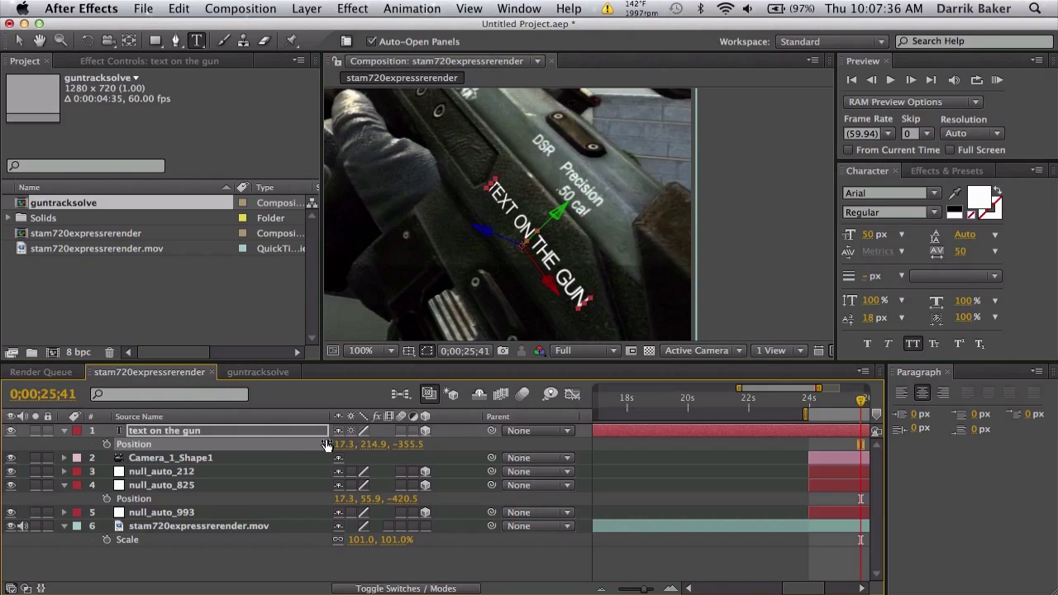
- Set the gun text layer's blending mode to Overlay and duplicate the layer
{"action": "left_click", "coordinate": [401, 585]}
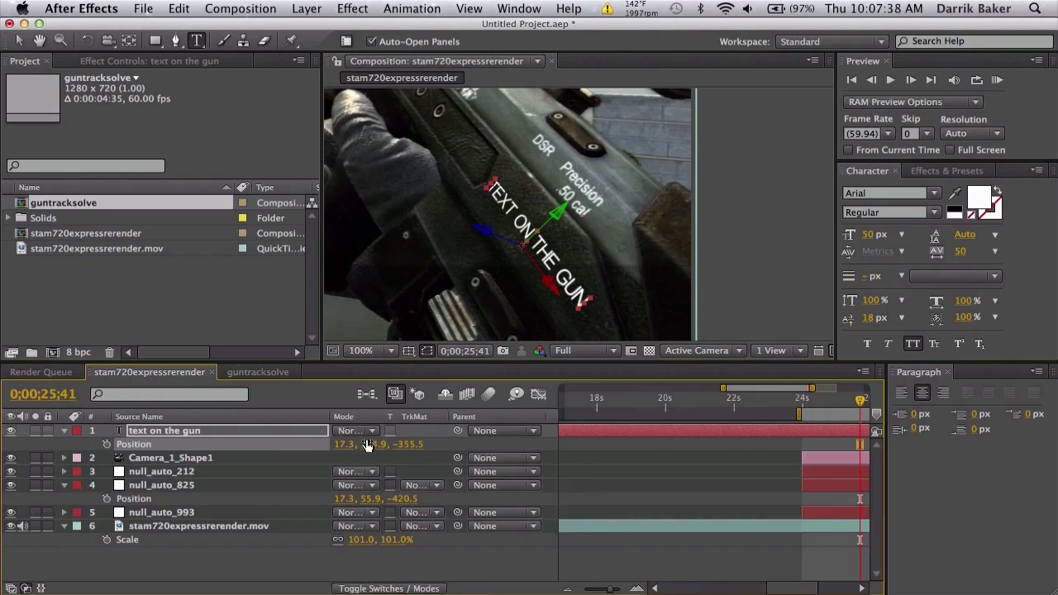
{"action": "left_click", "coordinate": [364, 432]}
{"action": "left_click", "coordinate": [368, 543]}
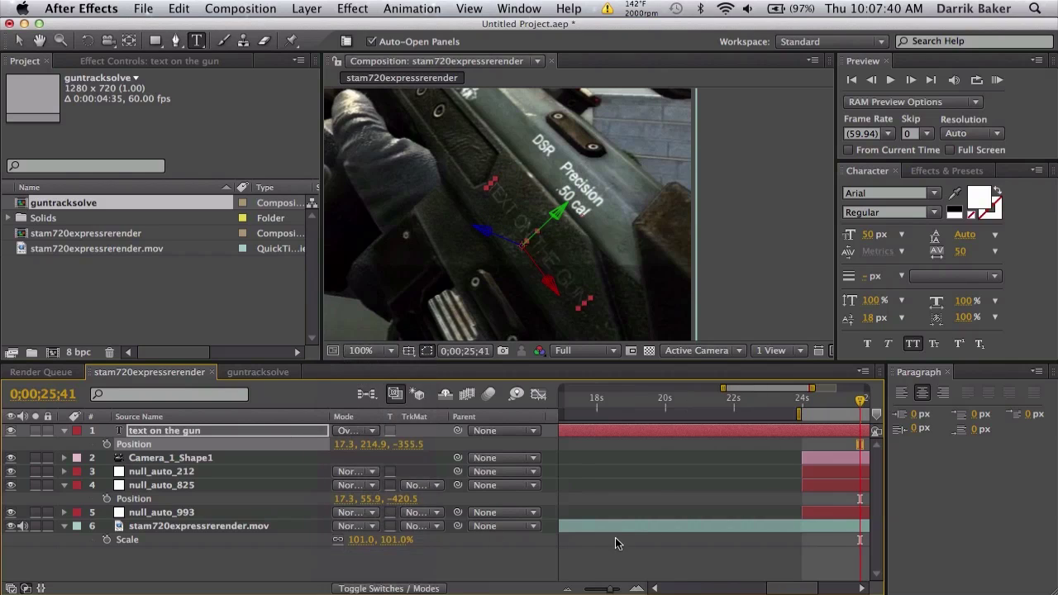
{"action": "left_click", "coordinate": [296, 430]}
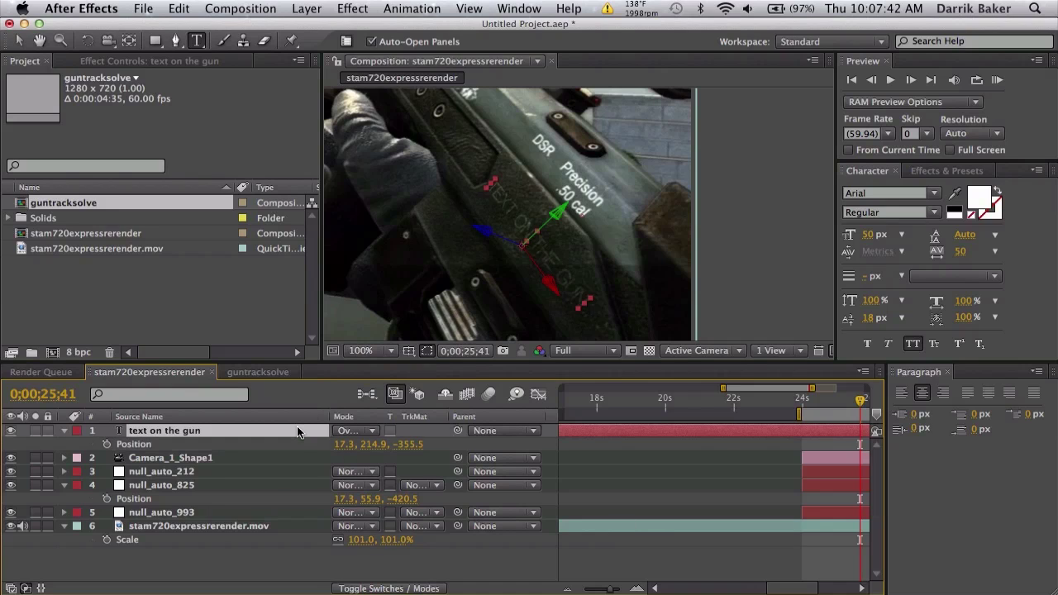
{"action": "key", "text": "ctrl+d"}
{"action": "left_click", "coordinate": [658, 498]}
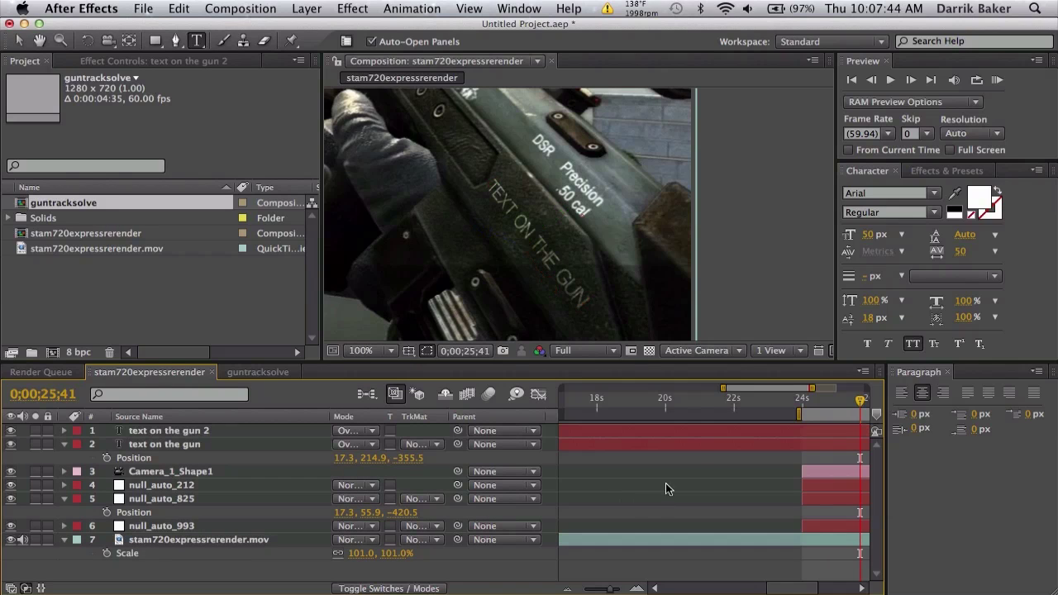
- Scrub through the tracked range to check how the text follows the rifle, both at 100% and fitted to the viewer
{"action": "scroll", "coordinate": [693, 451], "scroll_direction": "right", "scroll_amount": 5}
{"action": "left_click_drag", "start_coordinate": [661, 399], "coordinate": [752, 400]}
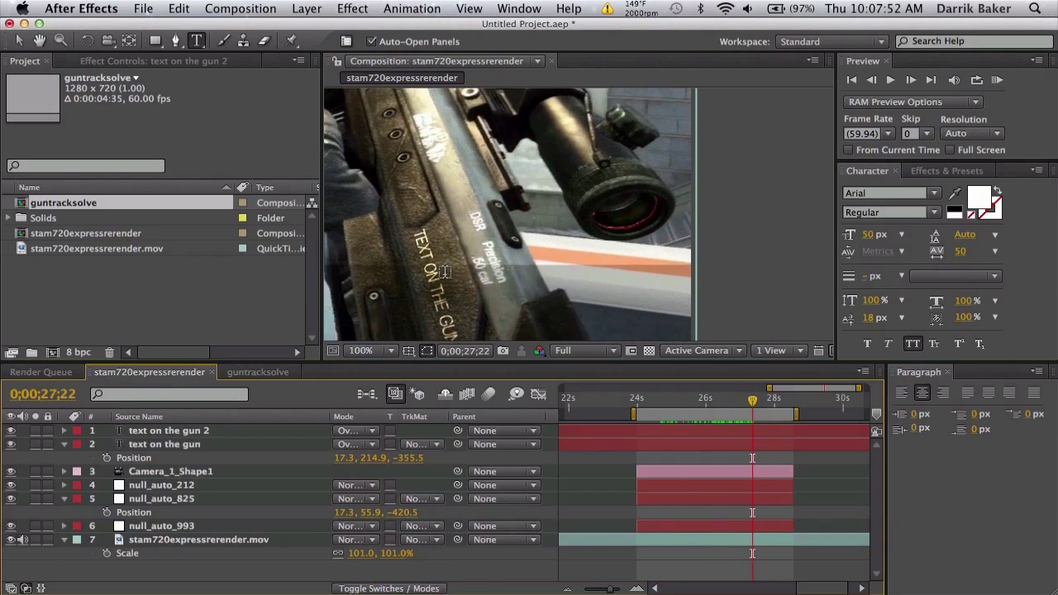
{"action": "left_click", "coordinate": [742, 402]}
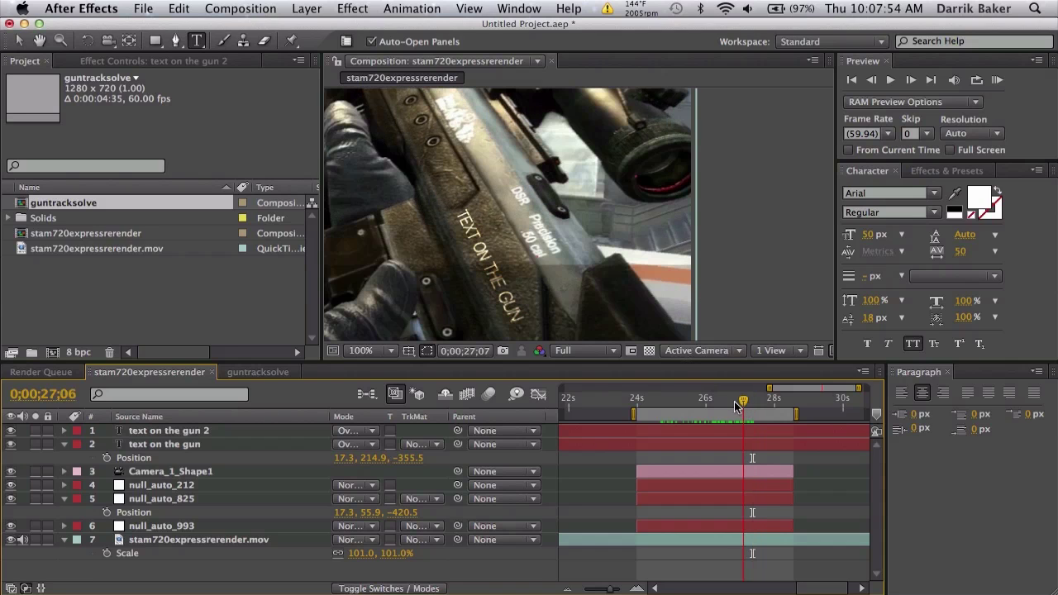
{"action": "left_click_drag", "start_coordinate": [734, 401], "coordinate": [756, 402]}
{"action": "left_click", "coordinate": [379, 352]}
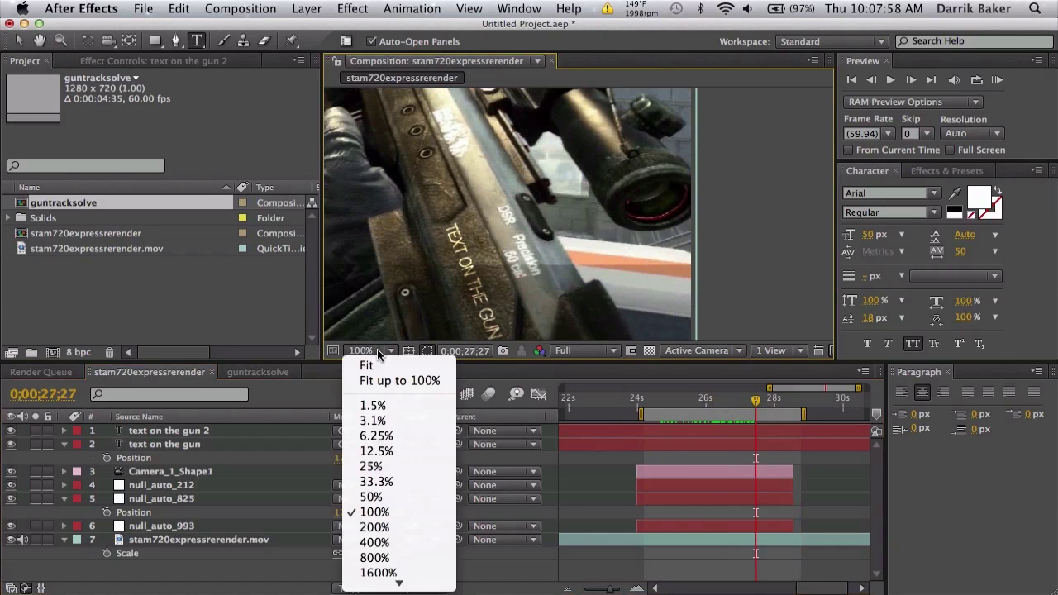
{"action": "left_click", "coordinate": [368, 366]}
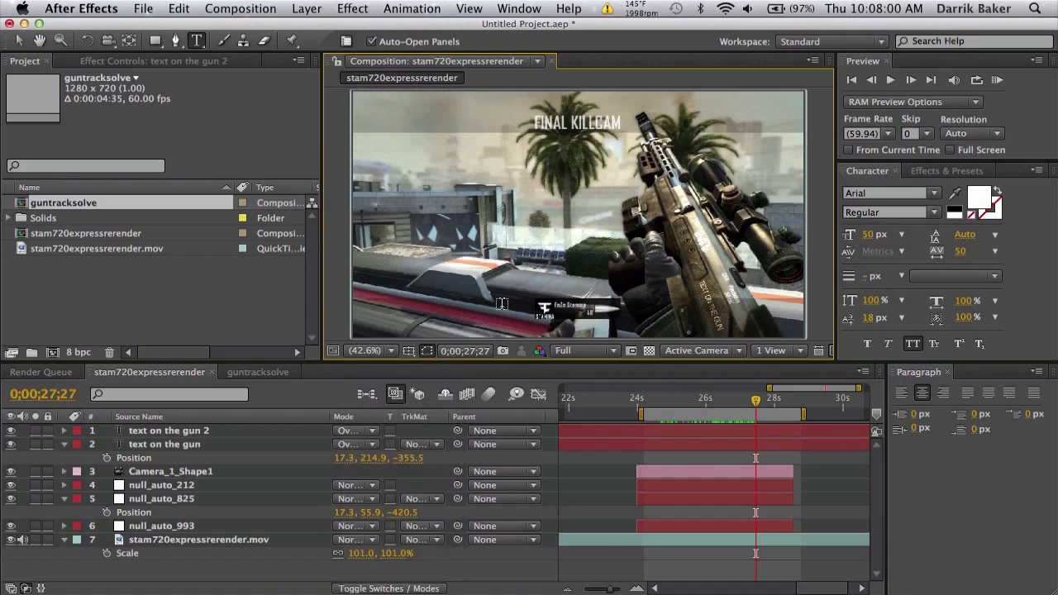
- Collapse the expanded properties of the gun text, null_auto_825 and footage layers
{"action": "left_click", "coordinate": [63, 446]}
{"action": "left_click", "coordinate": [63, 486]}
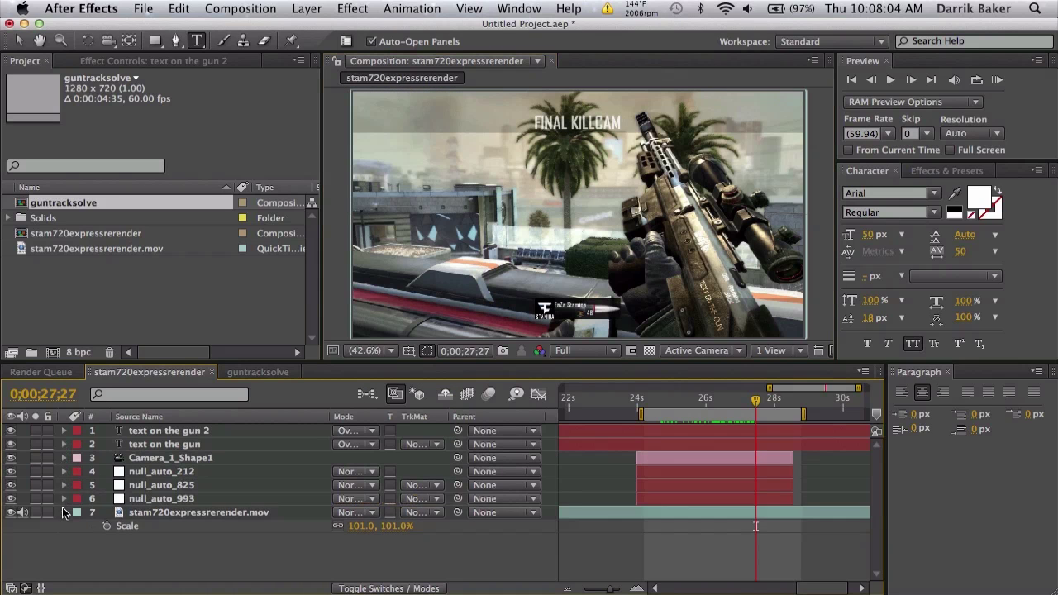
{"action": "left_click", "coordinate": [63, 511]}
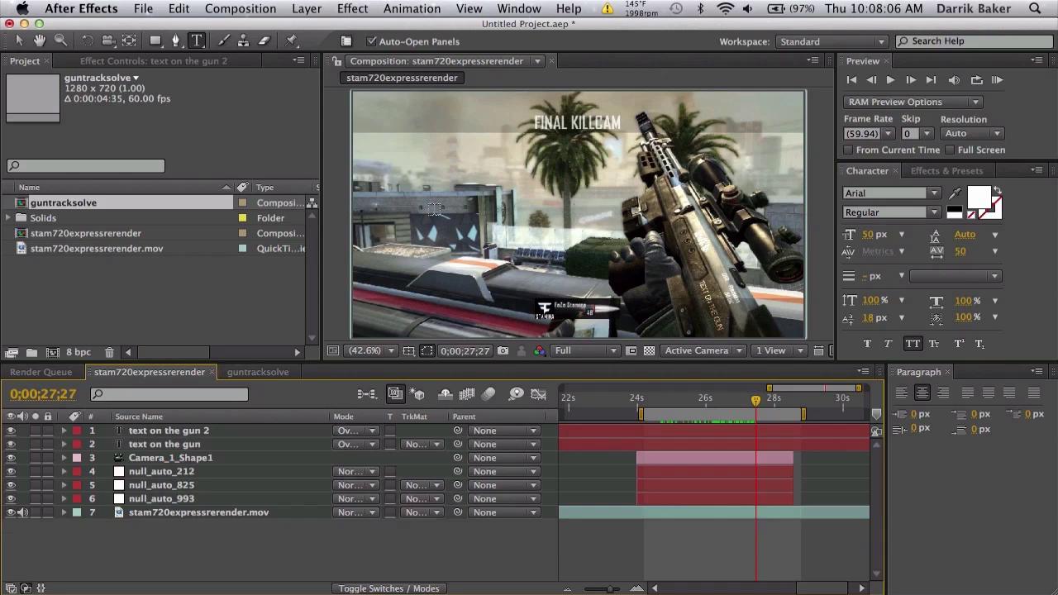
- Add a text layer reading "BIG TEXT" over the footage at 0;00;27;27 and make it 3D
{"action": "left_click", "coordinate": [582, 207]}
{"action": "type", "text": "BIG TE"}
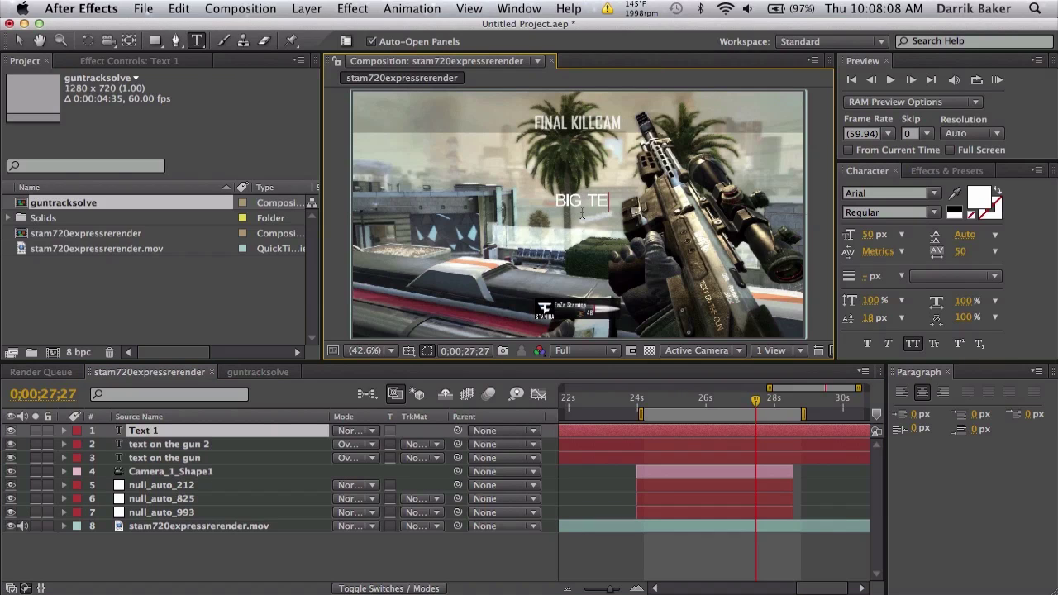
{"action": "type", "text": "TXT"}
{"action": "key", "text": "BackSpace"}
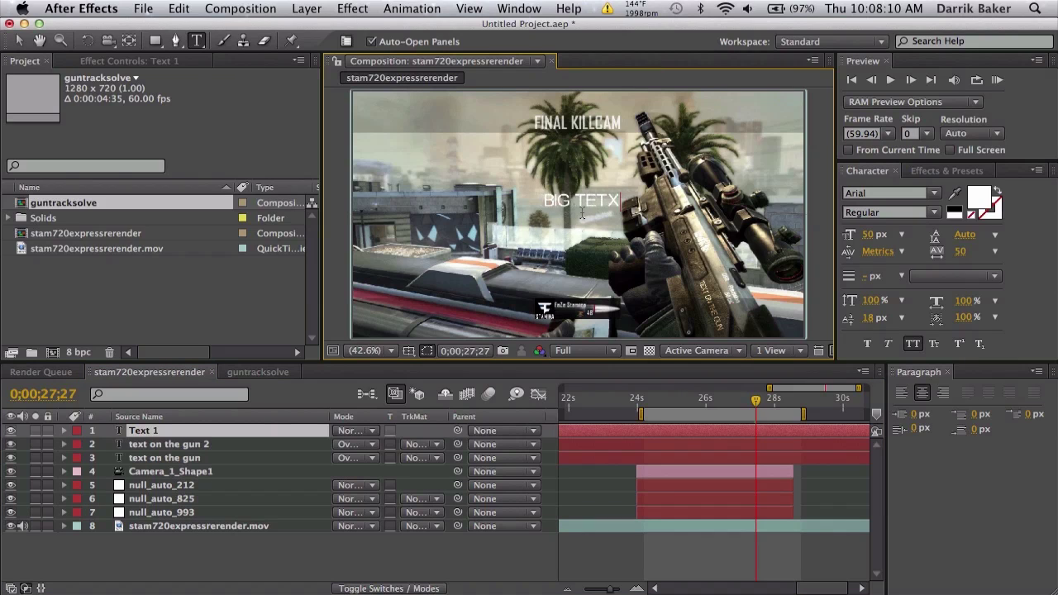
{"action": "key", "text": "BackSpace"}
{"action": "key", "text": "BackSpace"}
{"action": "left_click", "coordinate": [431, 588]}
{"action": "left_click", "coordinate": [426, 431]}
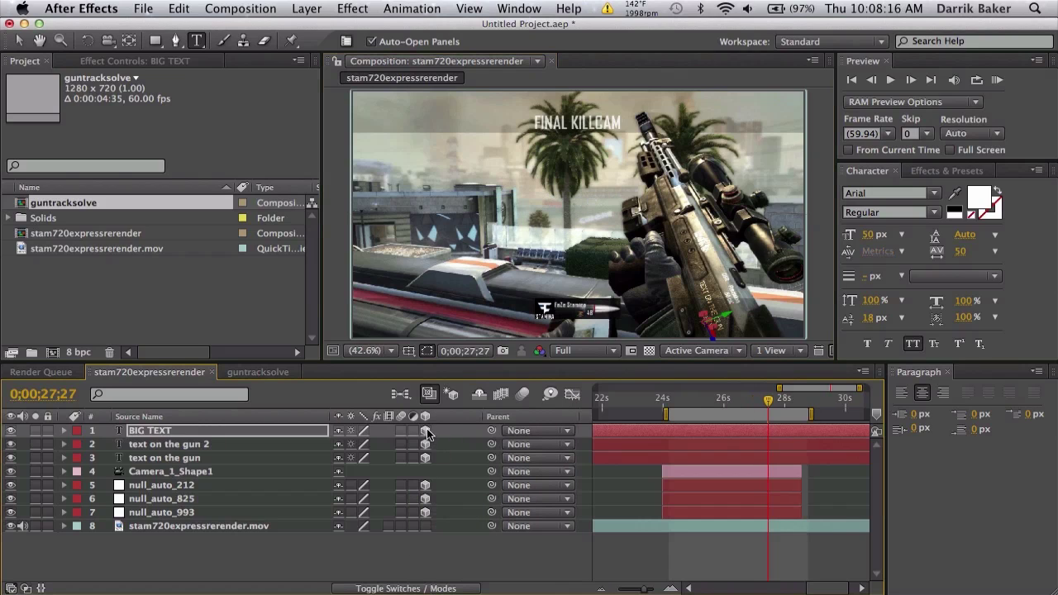
- Scale the BIG TEXT layer up uniformly to about 476%
{"action": "left_click", "coordinate": [296, 431]}
{"action": "key", "text": "p"}
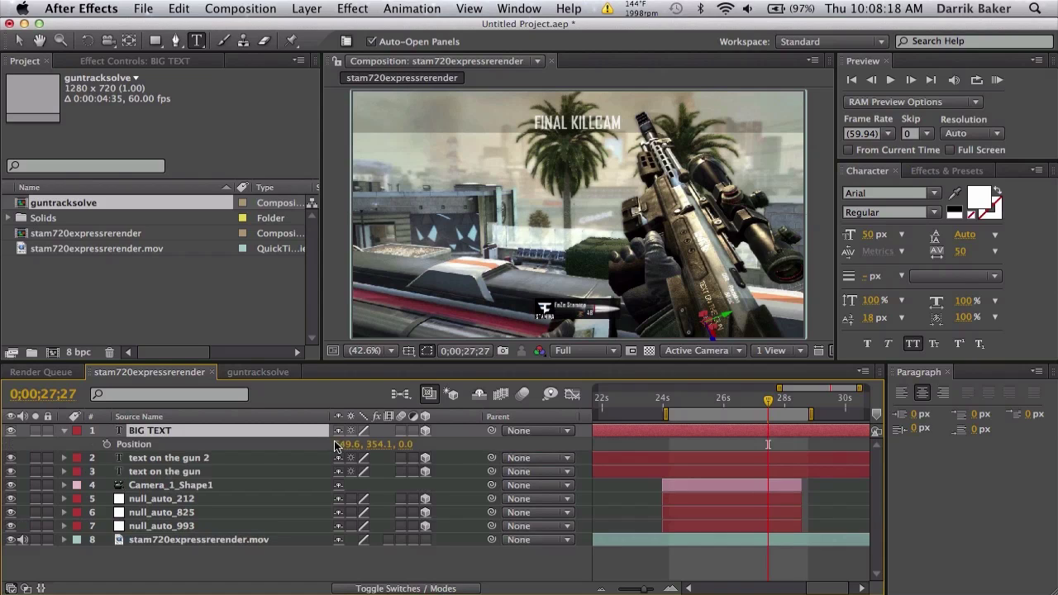
{"action": "key", "text": "s"}
{"action": "left_click_drag", "start_coordinate": [364, 444], "coordinate": [647, 422]}
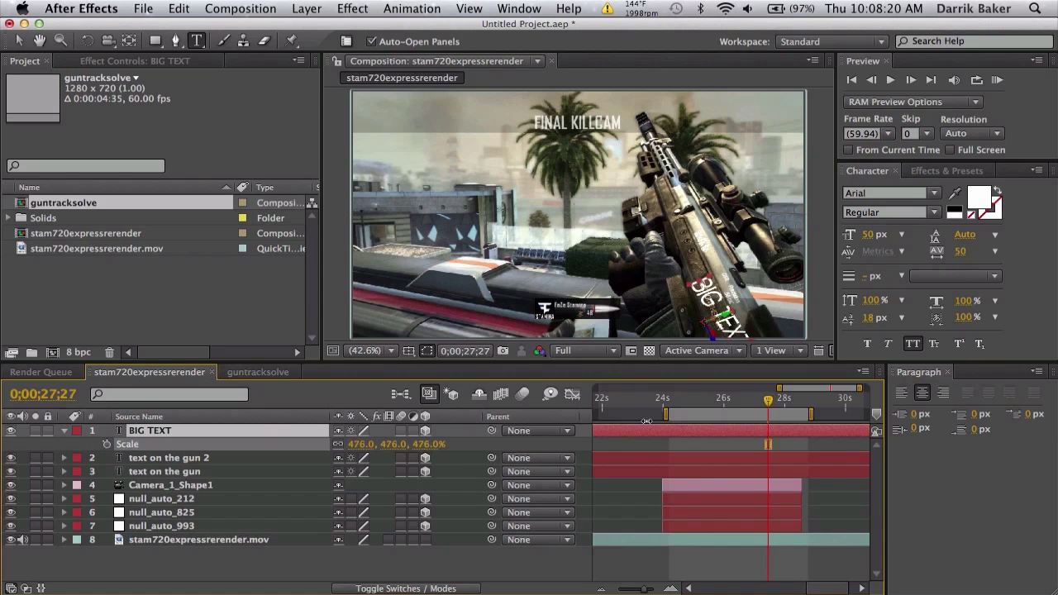
- Move BIG TEXT to about -931.4, 221.1, 0.0 in the scene beside the rifle, checking its placement back to 0;00;24;51
{"action": "left_click", "coordinate": [325, 432]}
{"action": "key", "text": "p"}
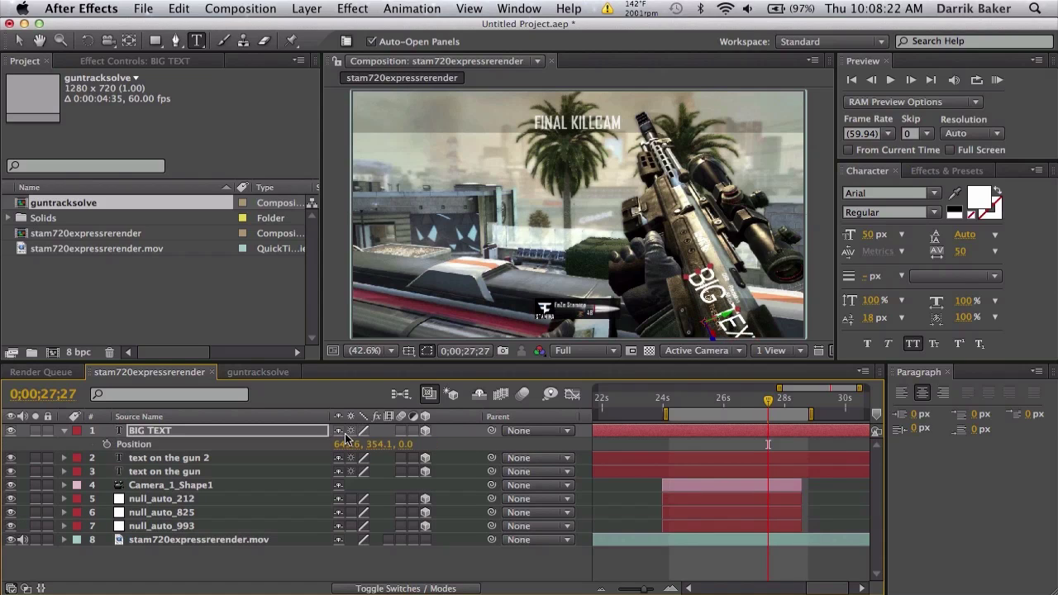
{"action": "left_click_drag", "start_coordinate": [347, 439], "coordinate": [256, 448]}
{"action": "left_click", "coordinate": [344, 449]}
{"action": "left_click_drag", "start_coordinate": [770, 419], "coordinate": [723, 403]}
{"action": "left_click_drag", "start_coordinate": [385, 444], "coordinate": [357, 444]}
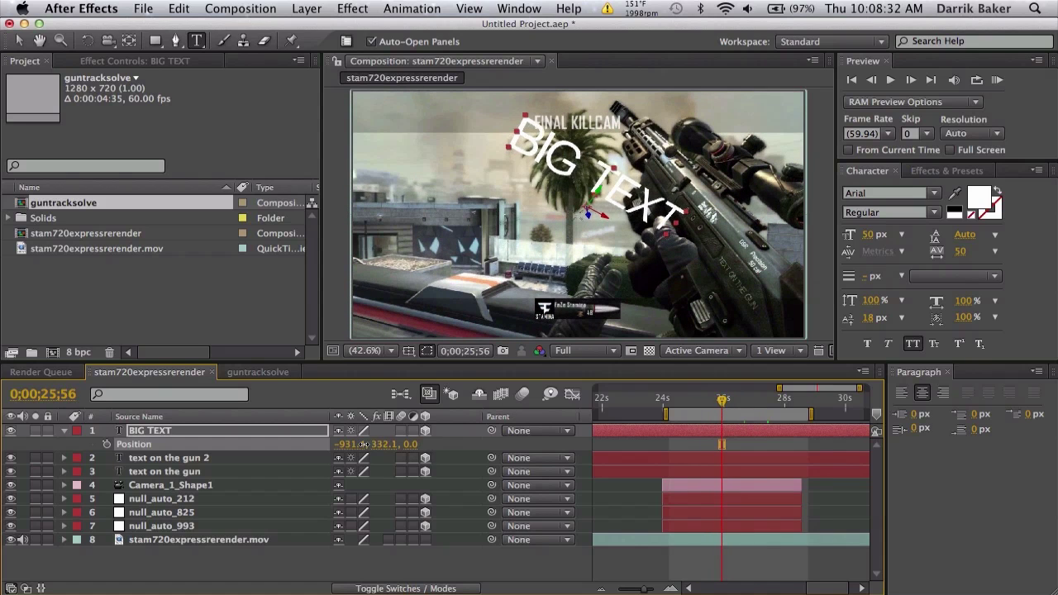
{"action": "left_click_drag", "start_coordinate": [704, 404], "coordinate": [689, 403]}
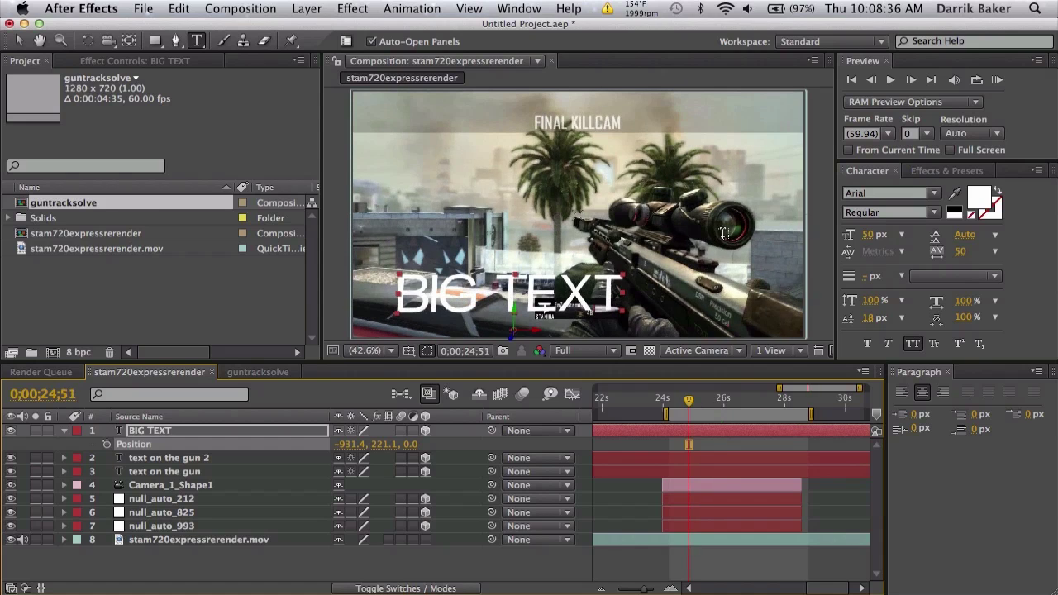
- Create a square black solid 720 px wide and 720 px high above the text layers
{"action": "left_click", "coordinate": [270, 9]}
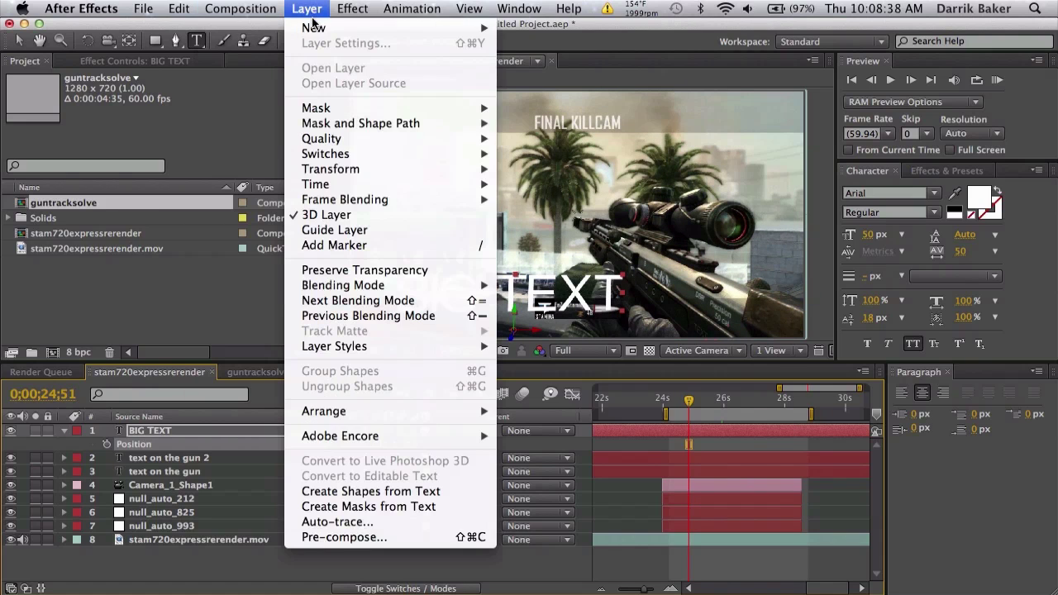
{"action": "mouse_move", "coordinate": [319, 26]}
{"action": "left_click", "coordinate": [572, 44]}
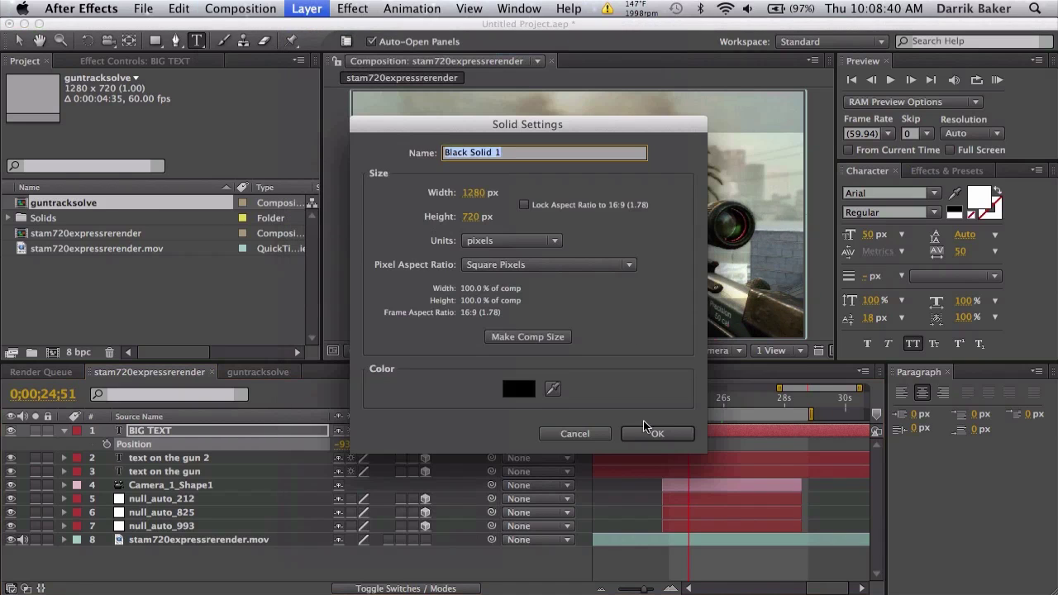
{"action": "left_click", "coordinate": [473, 192]}
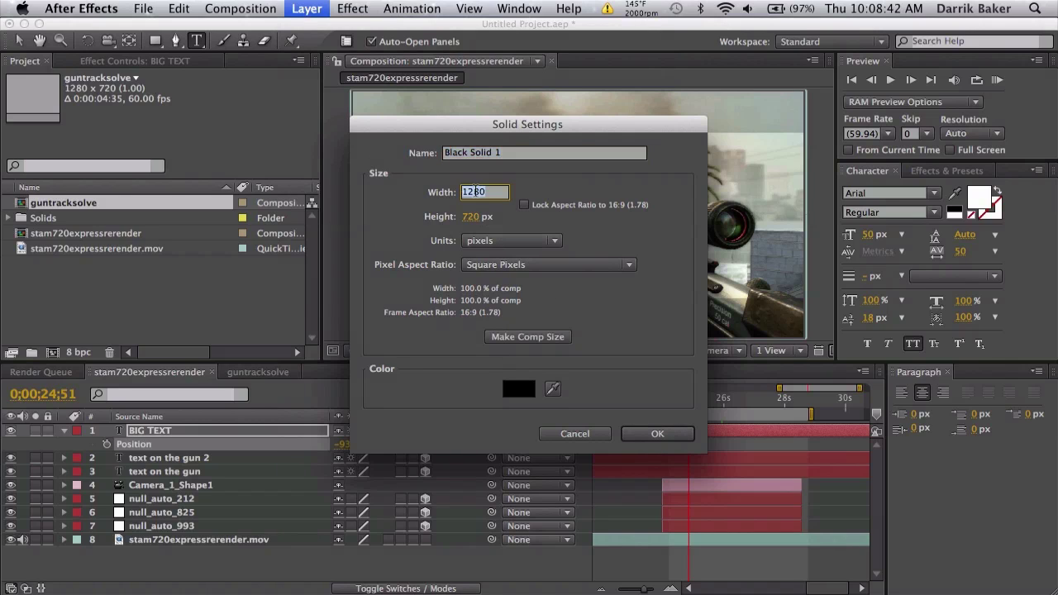
{"action": "type", "text": "1920"}
{"action": "key", "text": "Escape"}
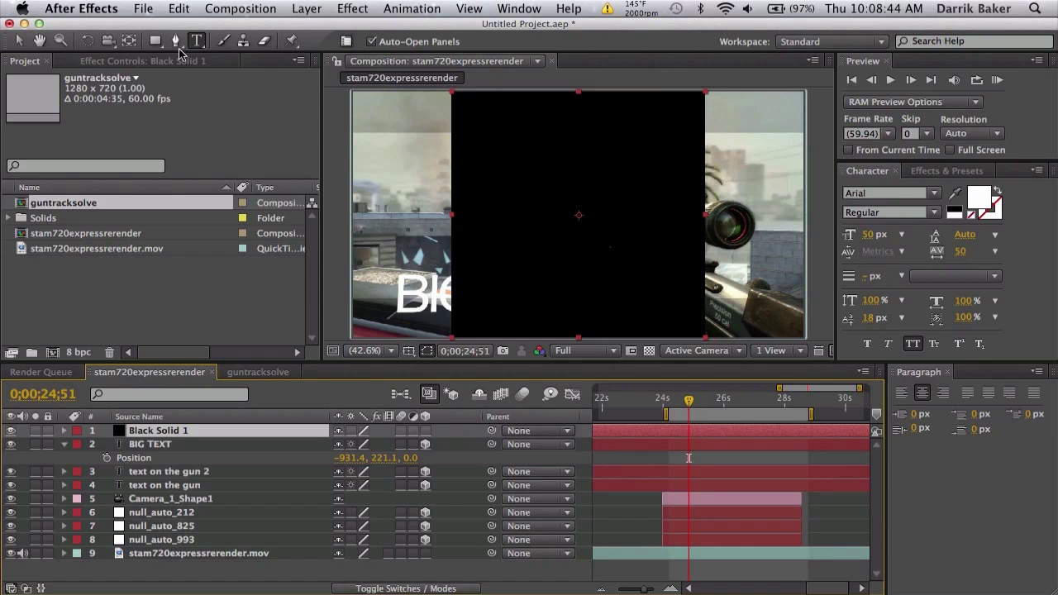
- Mask the black solid into a ring using a full-size ellipse mask and a duplicate mask set to Subtract with negative expansion
{"action": "left_click_drag", "start_coordinate": [155, 40], "coordinate": [193, 77]}
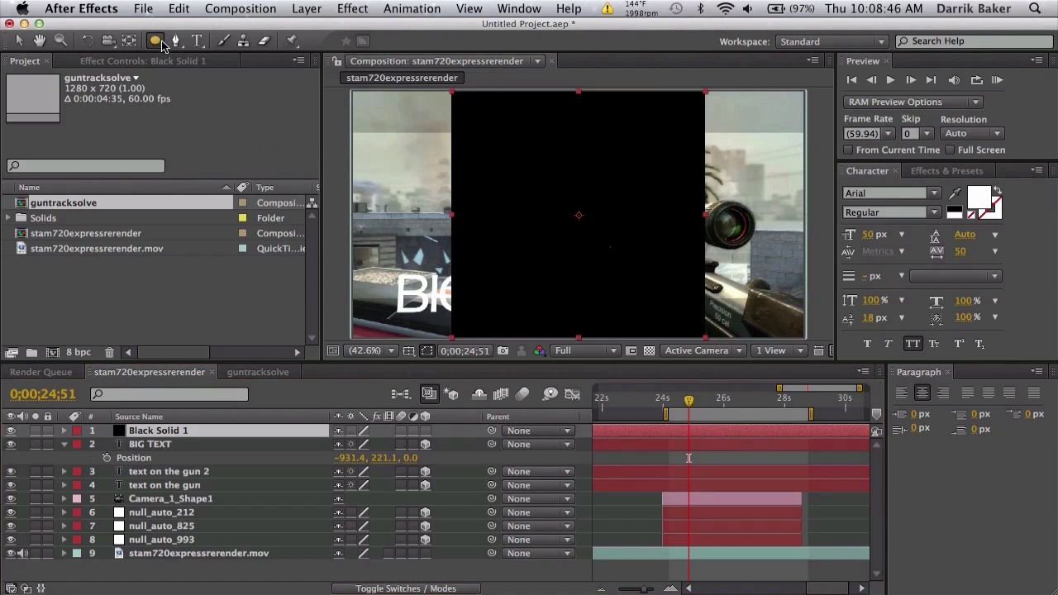
{"action": "double_click", "coordinate": [156, 41]}
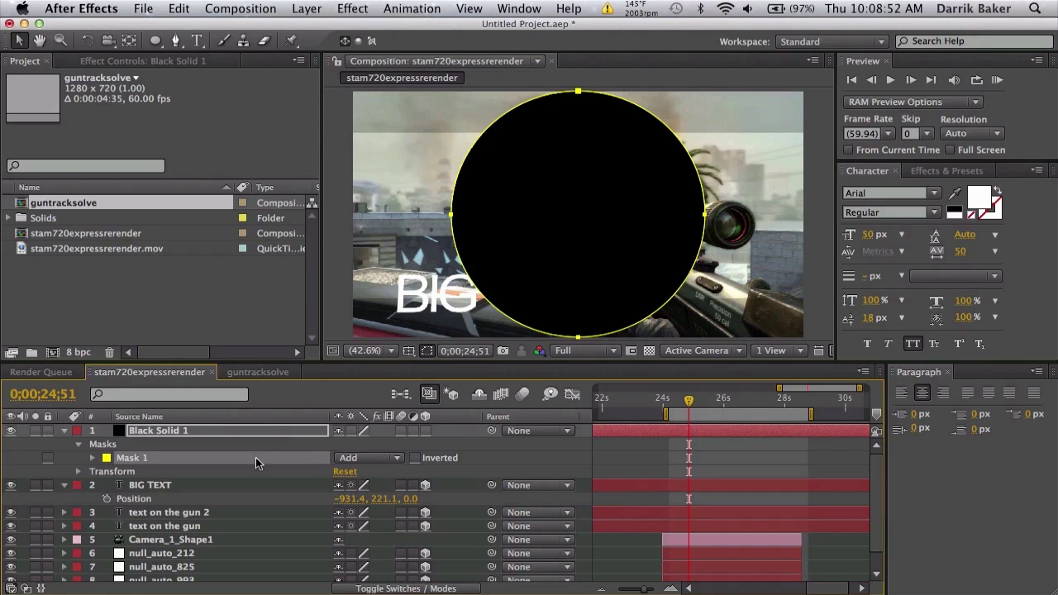
{"action": "key", "text": "super+d"}
{"action": "left_click", "coordinate": [92, 471]}
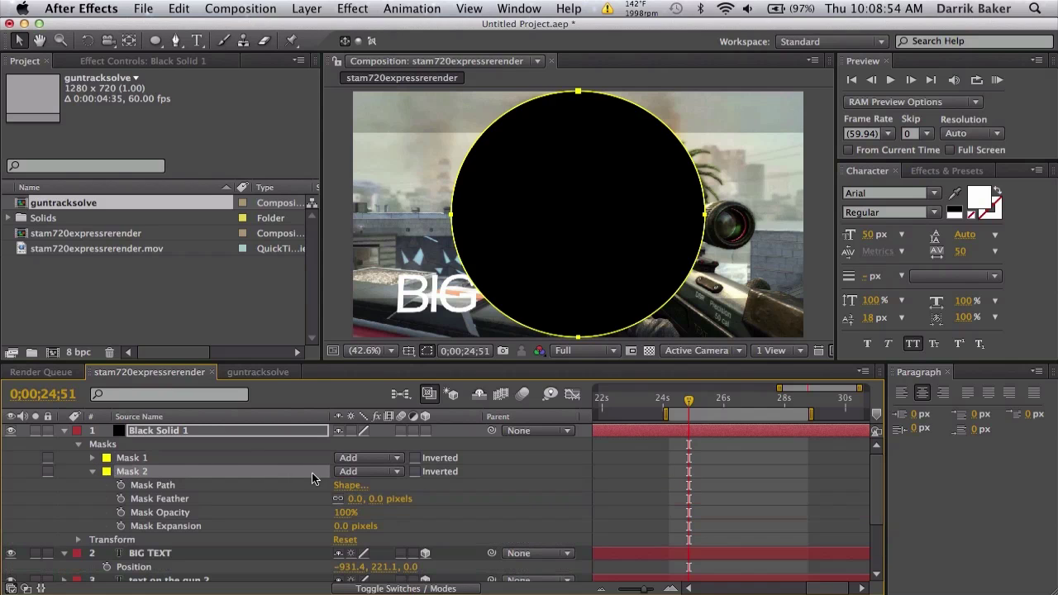
{"action": "left_click", "coordinate": [348, 472]}
{"action": "left_click", "coordinate": [352, 485]}
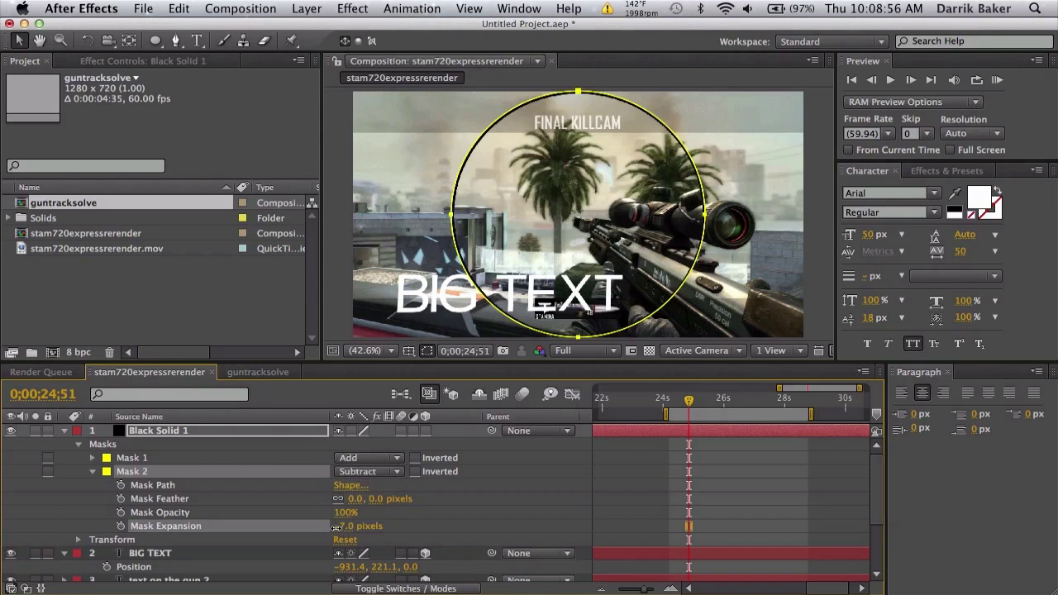
{"action": "left_click_drag", "start_coordinate": [337, 527], "coordinate": [131, 489]}
{"action": "left_click", "coordinate": [65, 429]}
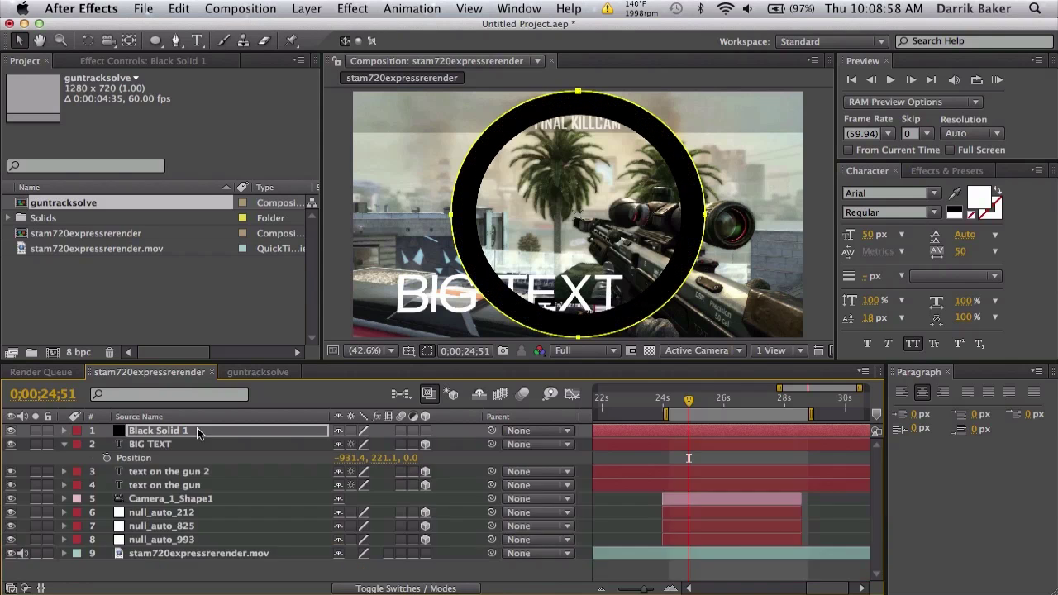
- Apply the Fill effect to the ring solid and set its color to blue 0086FF
{"action": "left_click", "coordinate": [942, 172]}
{"action": "type", "text": "fill"}
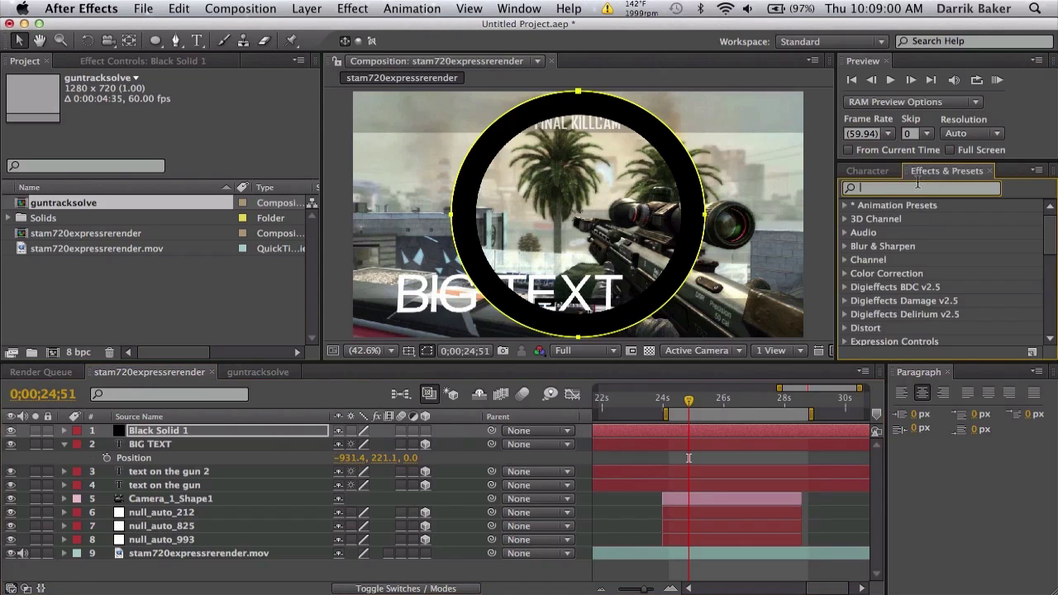
{"action": "left_click_drag", "start_coordinate": [887, 314], "coordinate": [426, 434]}
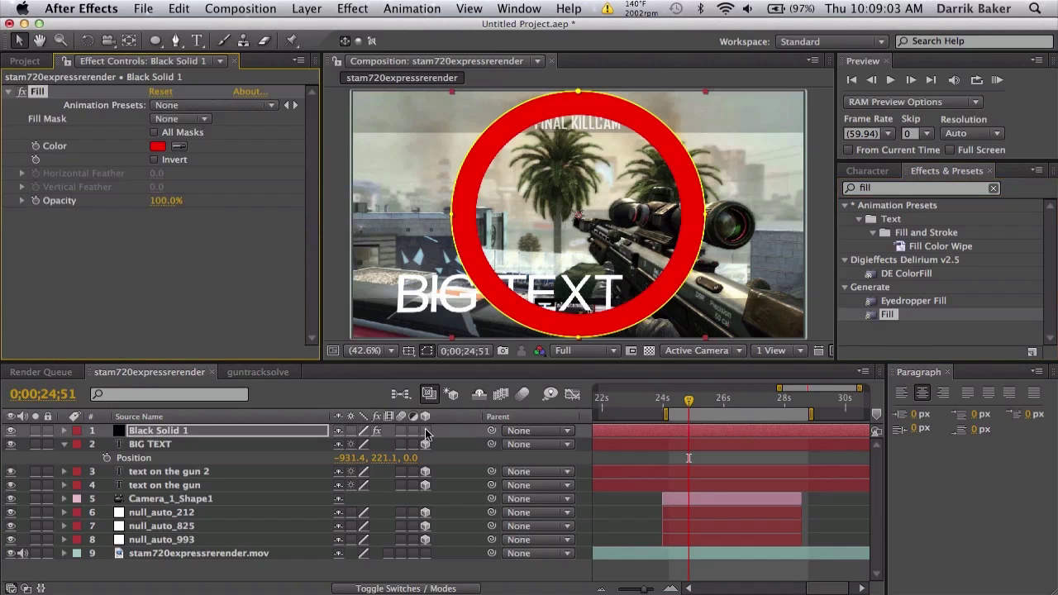
{"action": "left_click", "coordinate": [158, 147]}
{"action": "left_click", "coordinate": [536, 436]}
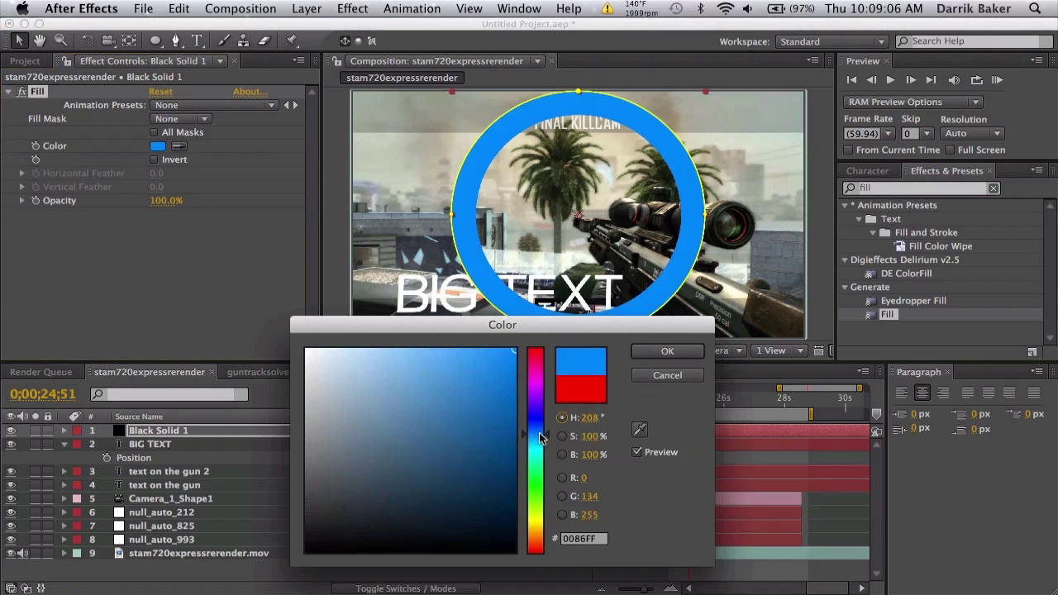
{"action": "left_click", "coordinate": [667, 352]}
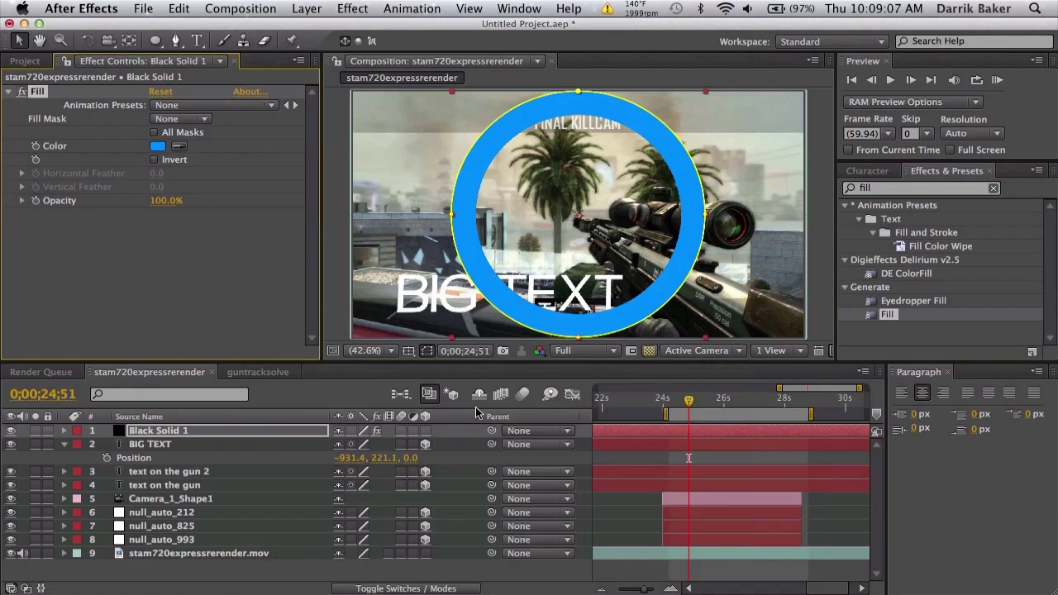
- Make the ring layer 3D and copy the position of null_auto_993 onto it
{"action": "left_click", "coordinate": [425, 432]}
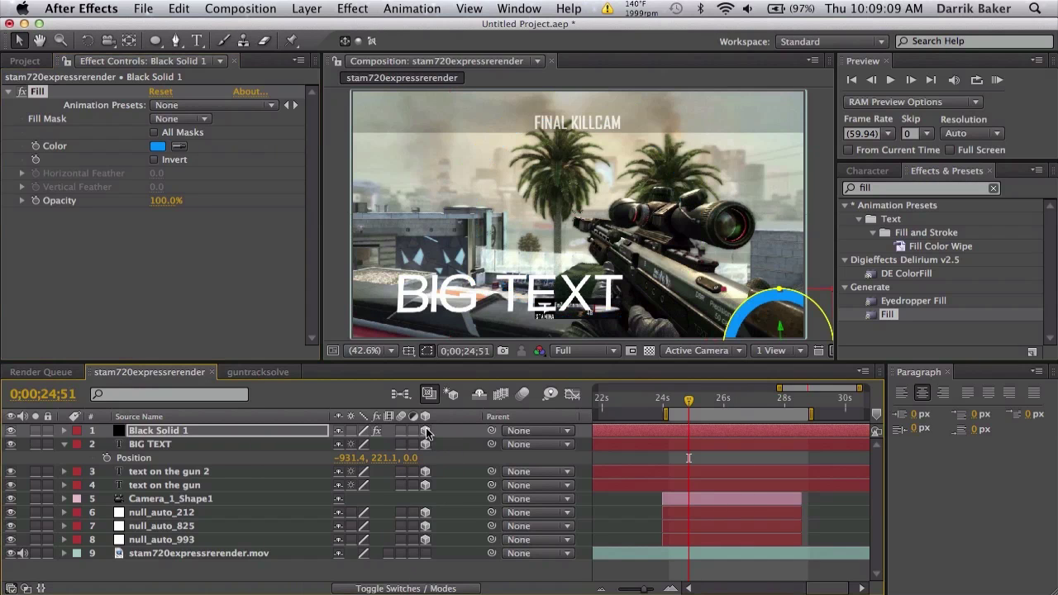
{"action": "left_click", "coordinate": [191, 513]}
{"action": "left_click", "coordinate": [190, 526]}
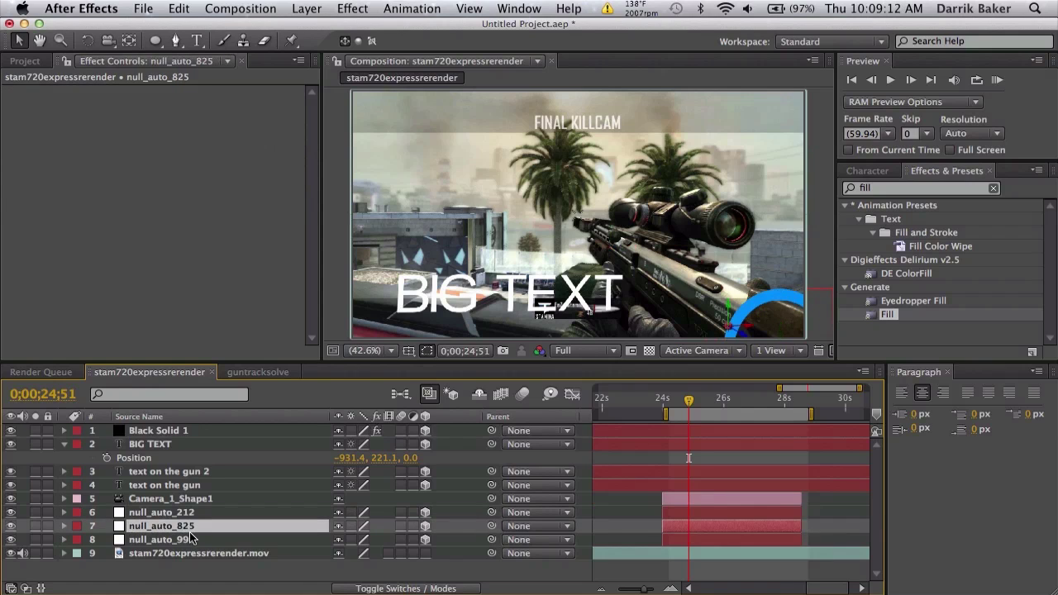
{"action": "left_click", "coordinate": [191, 539]}
{"action": "key", "text": "p"}
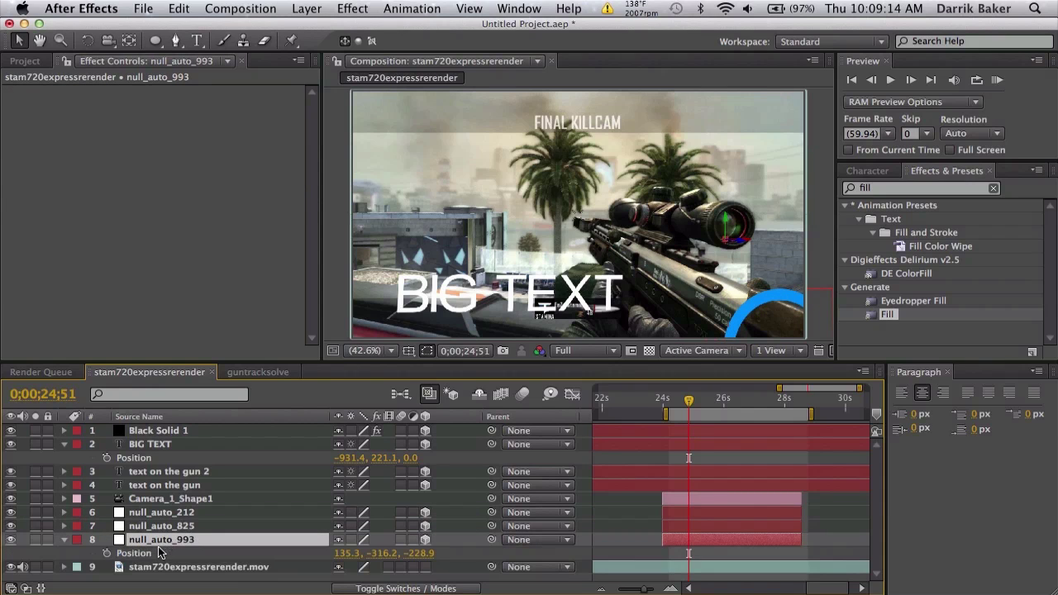
{"action": "left_click", "coordinate": [183, 553]}
{"action": "left_click", "coordinate": [203, 431]}
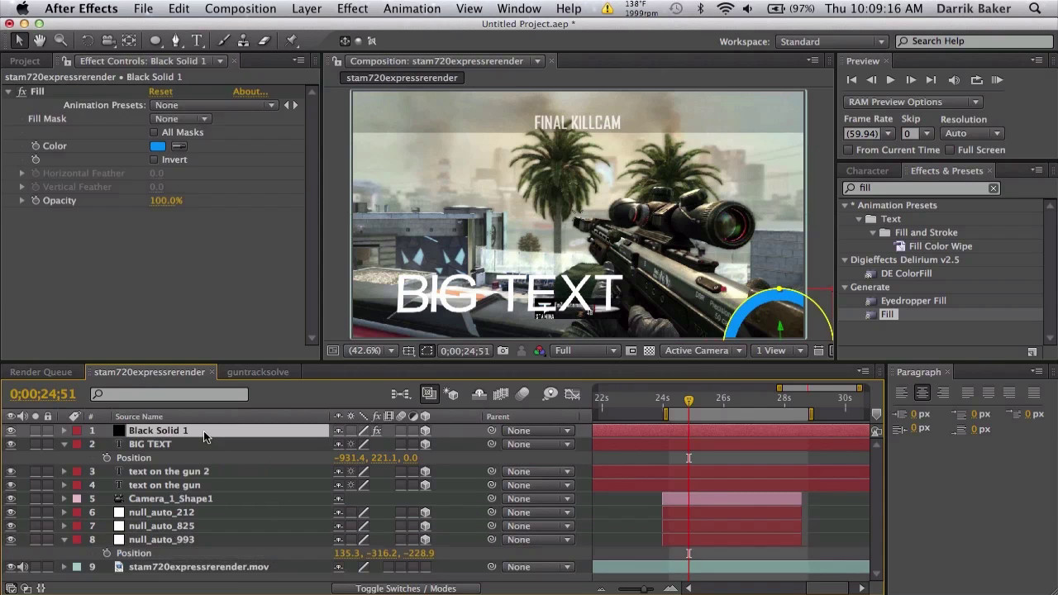
{"action": "key", "text": "p"}
{"action": "left_click", "coordinate": [175, 445]}
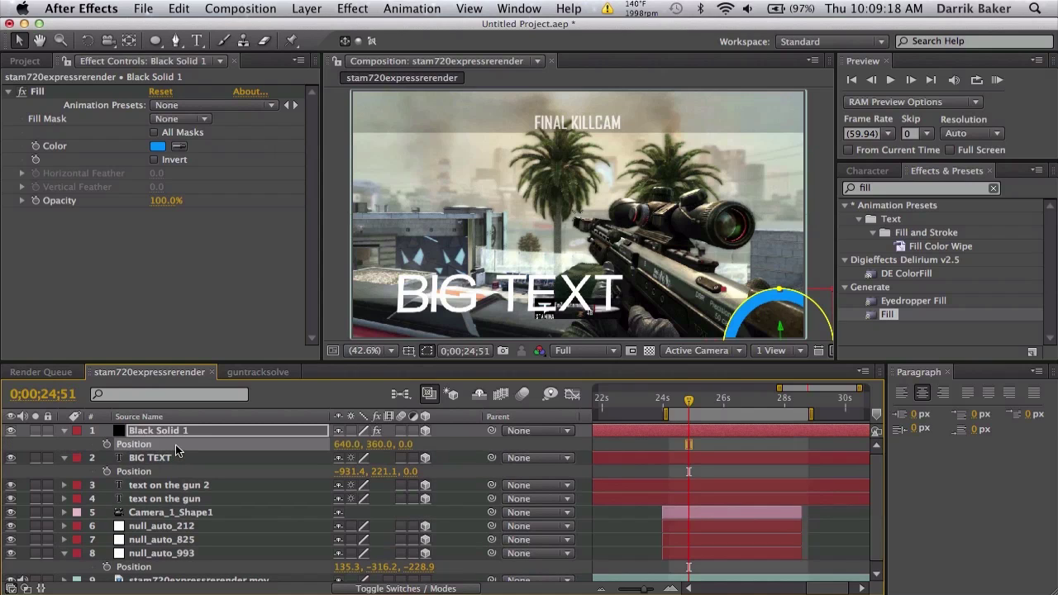
{"action": "key", "text": "super+v"}
- Scale the ring uniformly to 49% and move it to 178.3, -389.2, -228.9 around the rifle scope's lens
{"action": "key", "text": "s"}
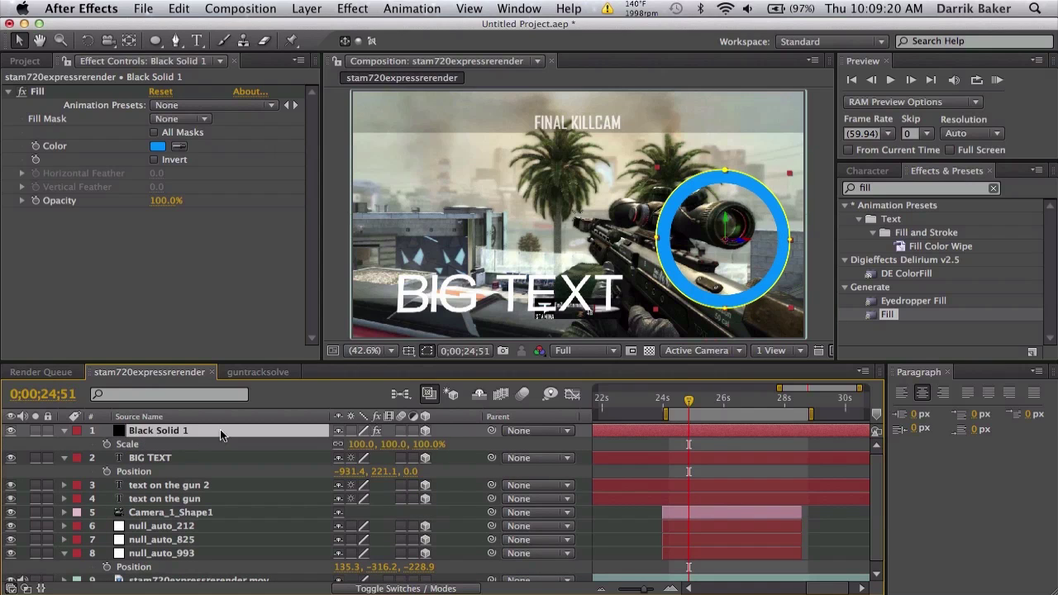
{"action": "left_click_drag", "start_coordinate": [361, 447], "coordinate": [317, 444]}
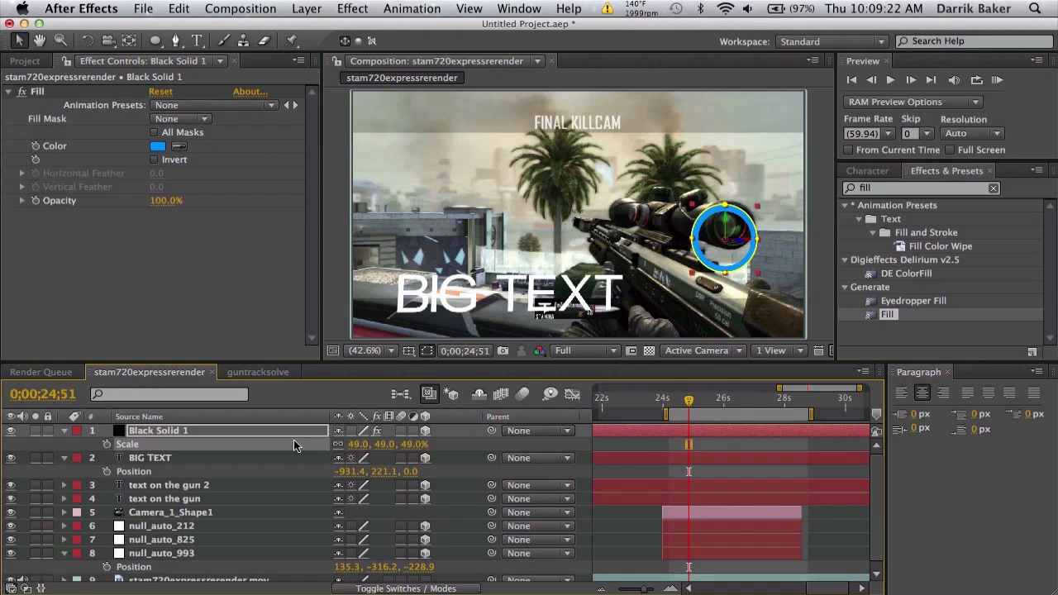
{"action": "key", "text": "p"}
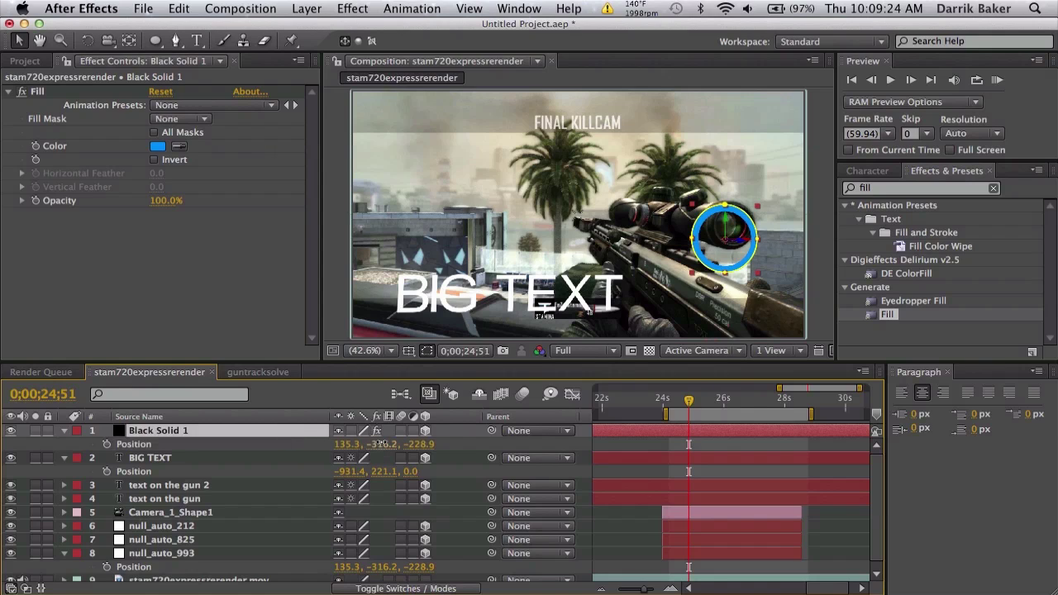
{"action": "mouse_move", "coordinate": [381, 445]}
{"action": "left_mouse_down"}
{"action": "mouse_move", "coordinate": [348, 445]}
{"action": "mouse_move", "coordinate": [384, 445]}
{"action": "left_mouse_up"}
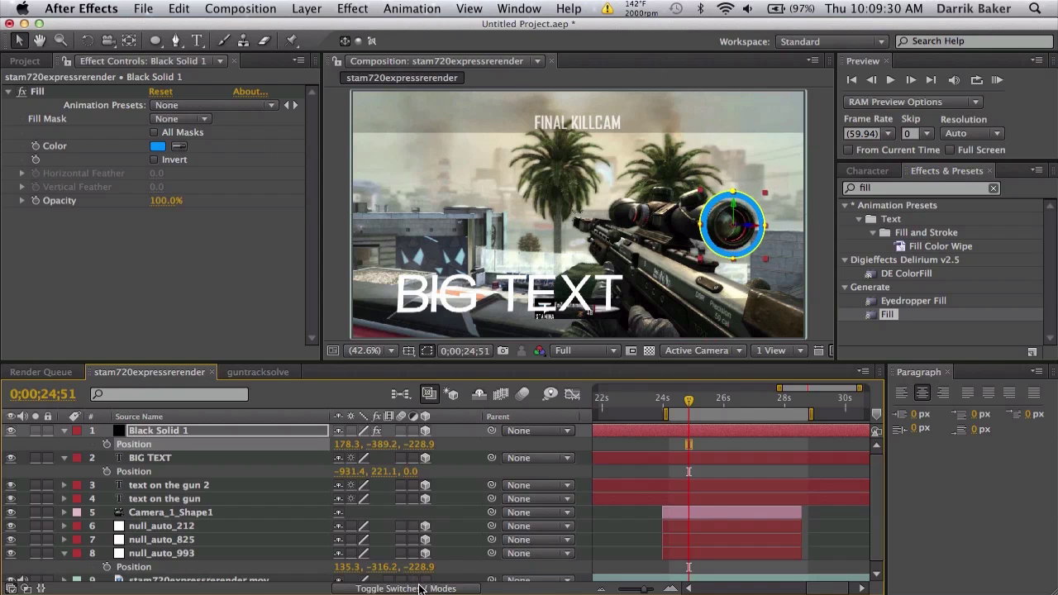
- Set the ring's blending mode to Add and check the result at 0;00;24;40
{"action": "left_click", "coordinate": [420, 589]}
{"action": "left_click", "coordinate": [365, 432]}
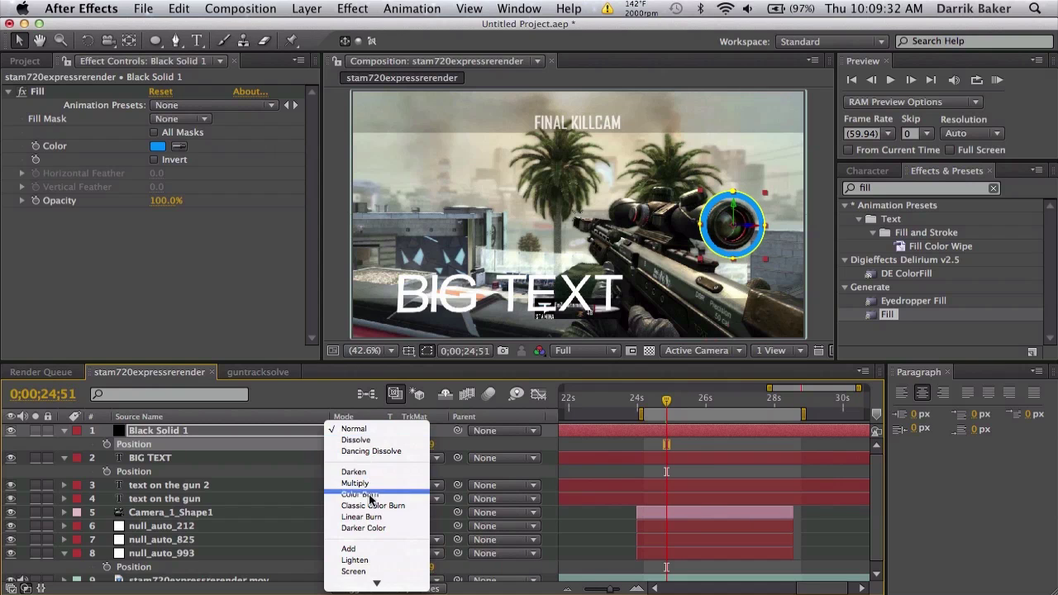
{"action": "left_click", "coordinate": [362, 550]}
{"action": "left_click_drag", "start_coordinate": [675, 400], "coordinate": [698, 400]}
{"action": "left_click", "coordinate": [660, 398]}
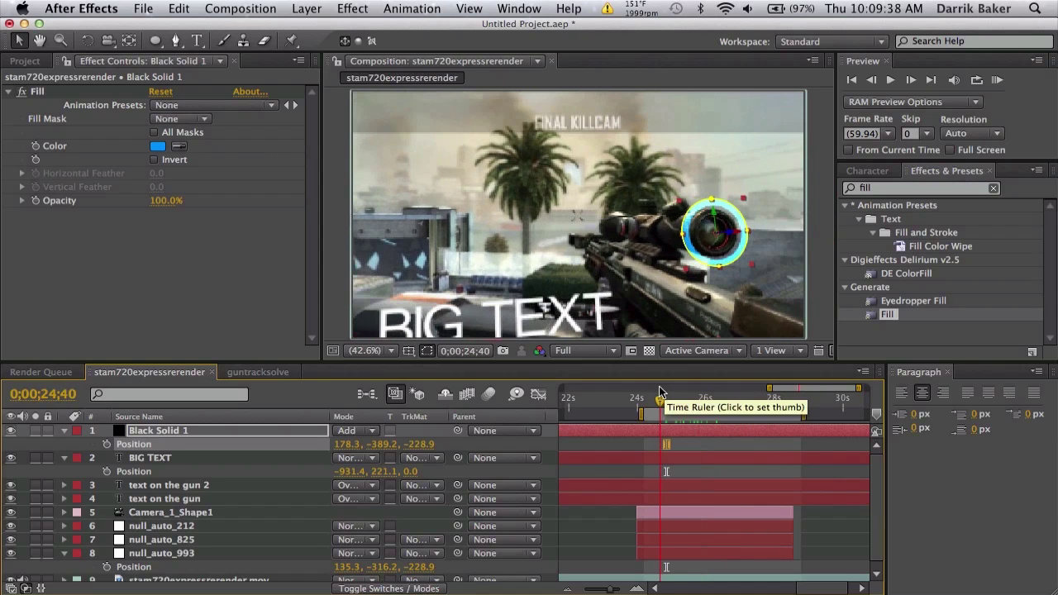
- Duplicate the ring four times, spacing the copies in front of the scope at Z -347.9, -473.9, -610.9 and -718.9
{"action": "left_click", "coordinate": [313, 427]}
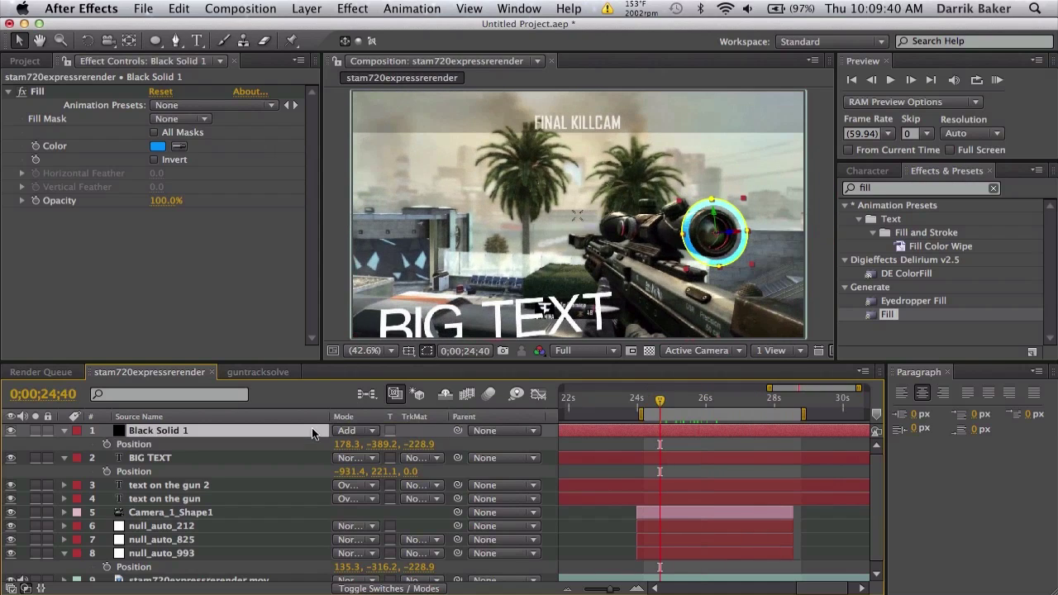
{"action": "key", "text": "ctrl+d"}
{"action": "left_click_drag", "start_coordinate": [427, 440], "coordinate": [318, 442]}
{"action": "key", "text": "ctrl+d"}
{"action": "key", "text": "ctrl+d"}
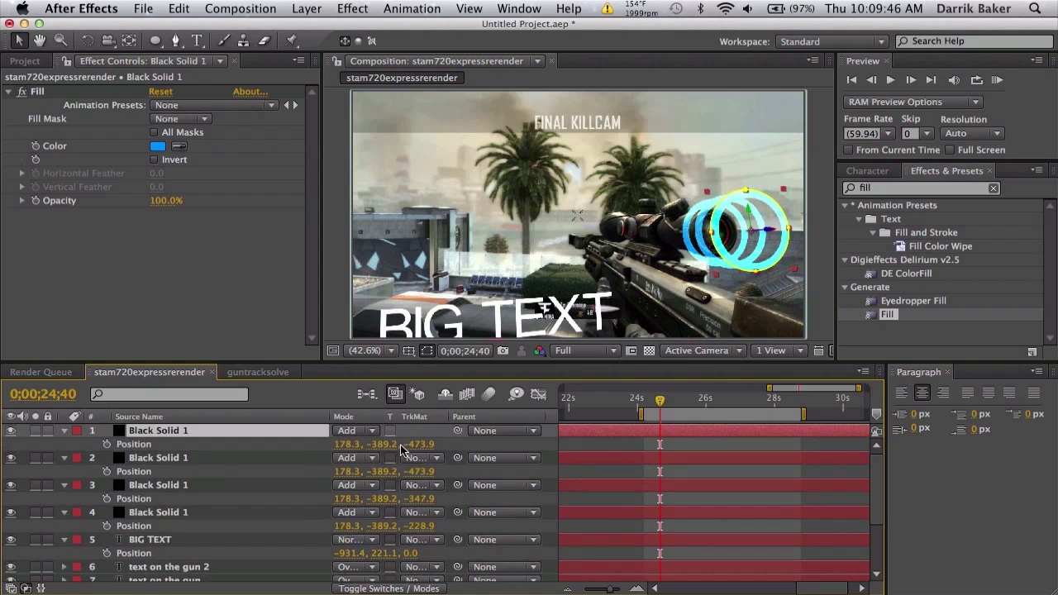
{"action": "left_click_drag", "start_coordinate": [400, 445], "coordinate": [312, 446]}
{"action": "key", "text": "ctrl+d"}
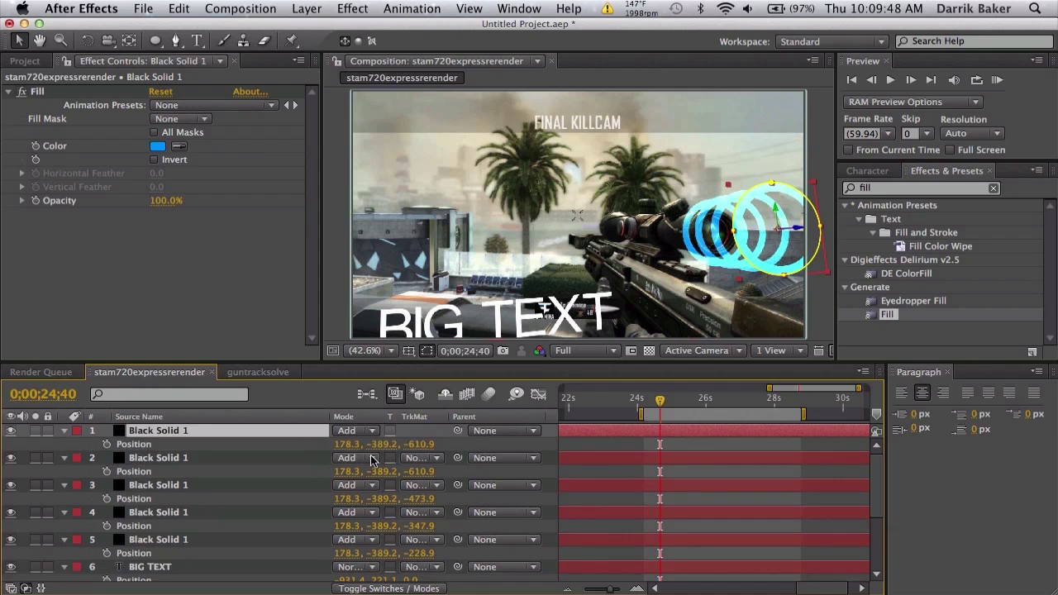
{"action": "left_click_drag", "start_coordinate": [426, 445], "coordinate": [356, 452]}
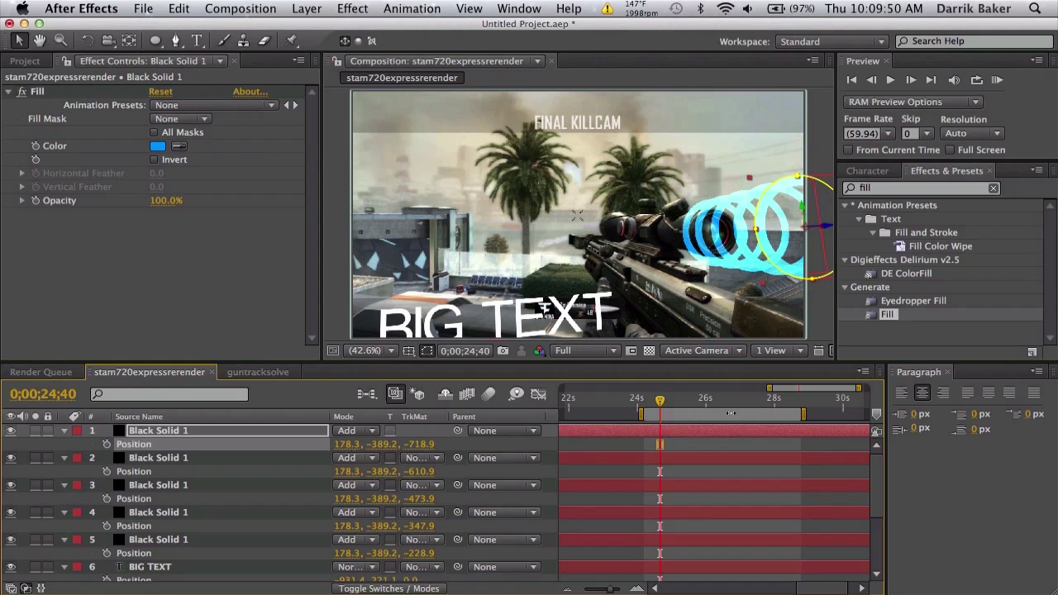
- Preview and scrub the footage up to 0;00;27;32 to check how the rings and BIG TEXT follow the rifle
{"action": "mouse_move", "coordinate": [661, 402]}
{"action": "left_mouse_down"}
{"action": "mouse_move", "coordinate": [794, 403]}
{"action": "mouse_move", "coordinate": [657, 404]}
{"action": "left_mouse_up"}
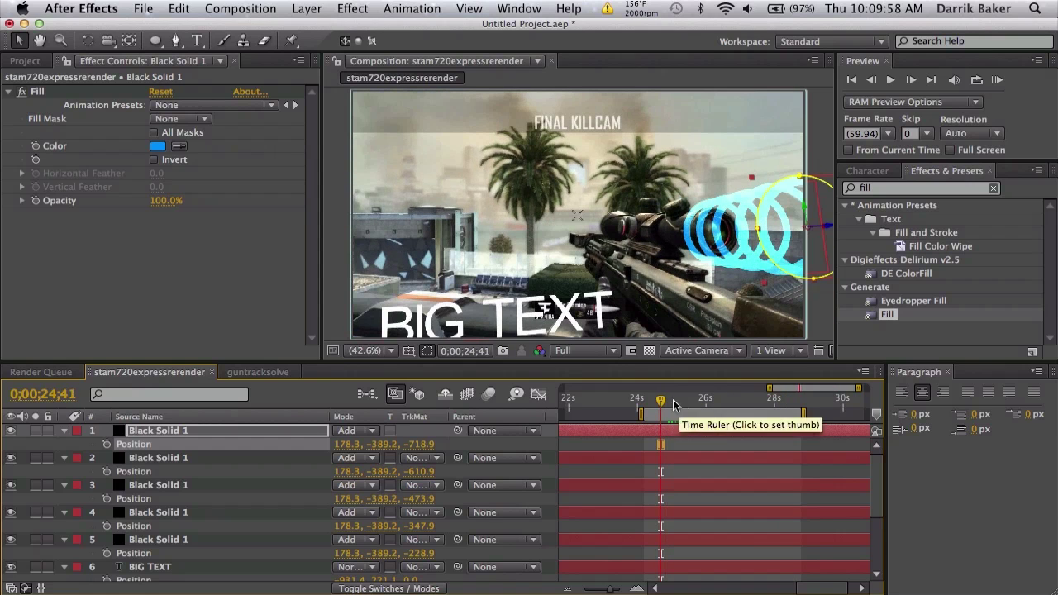
{"action": "key", "text": "space"}
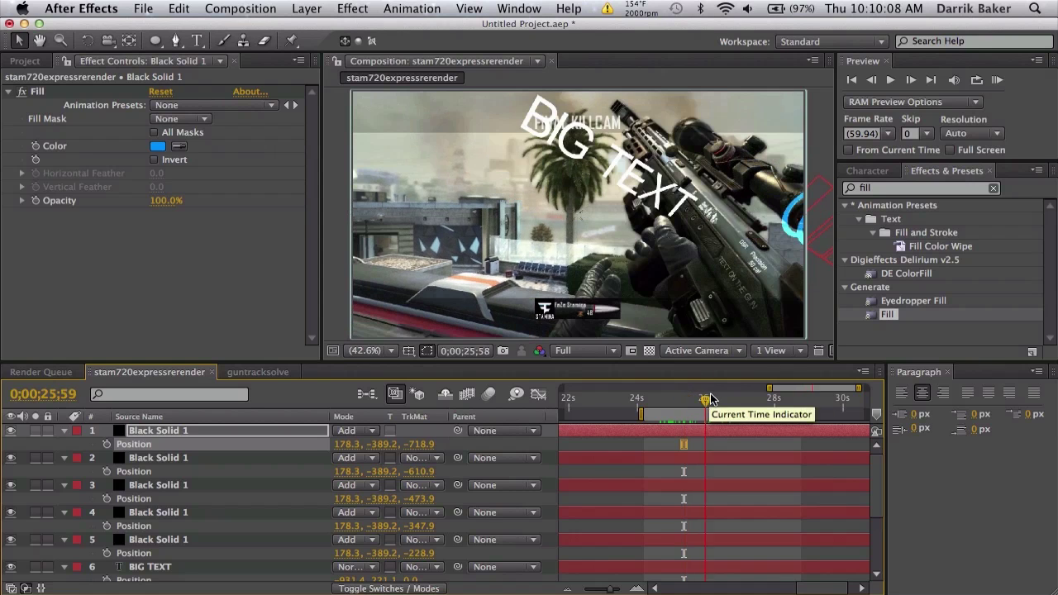
{"action": "left_click_drag", "start_coordinate": [752, 394], "coordinate": [685, 403]}
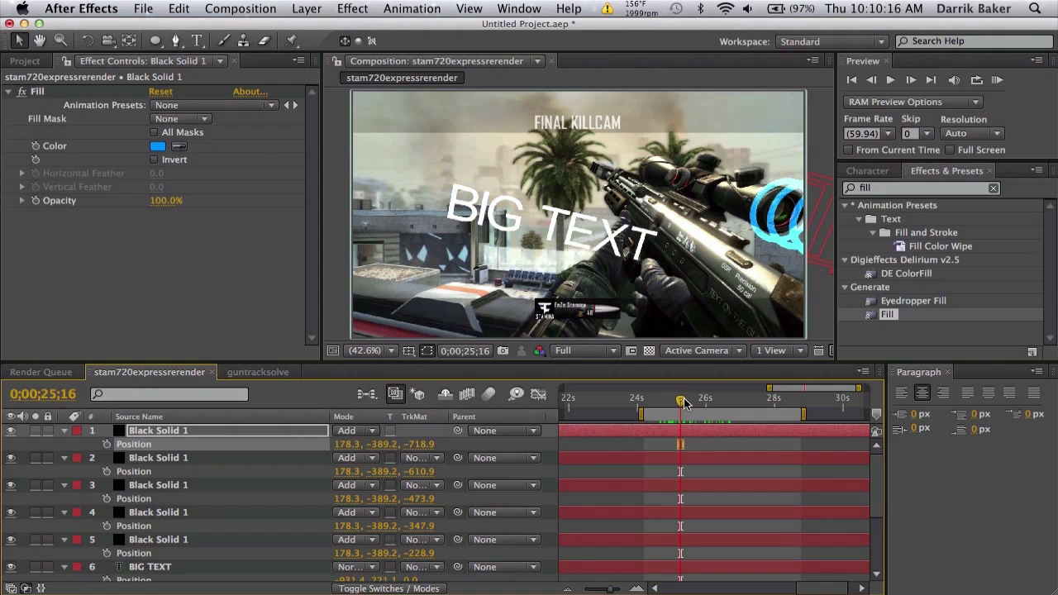
{"action": "left_click_drag", "start_coordinate": [685, 403], "coordinate": [762, 402]}
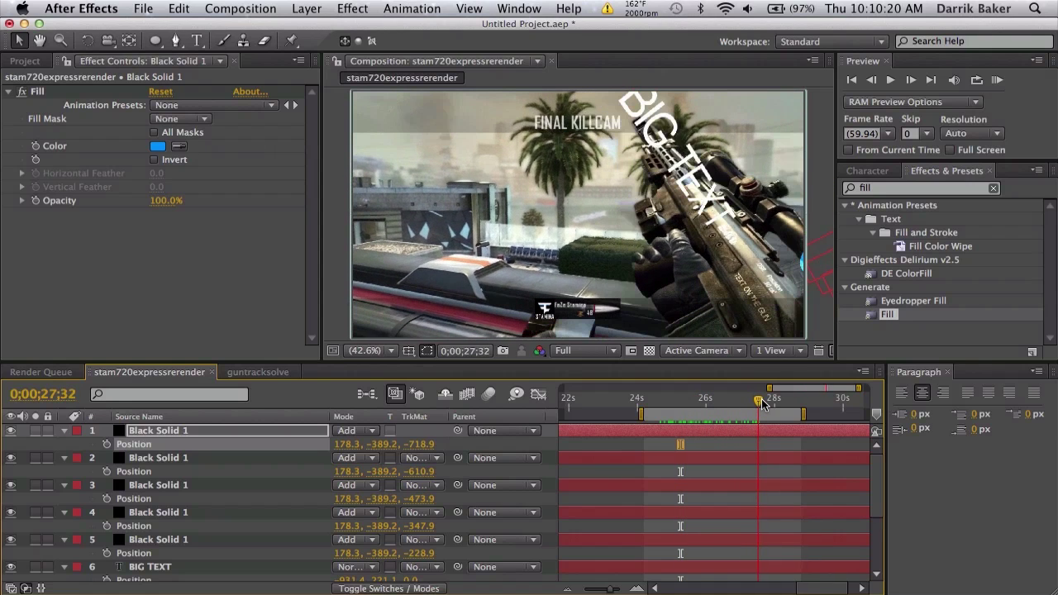
{"action": "left_click_drag", "start_coordinate": [568, 431], "coordinate": [645, 430]}
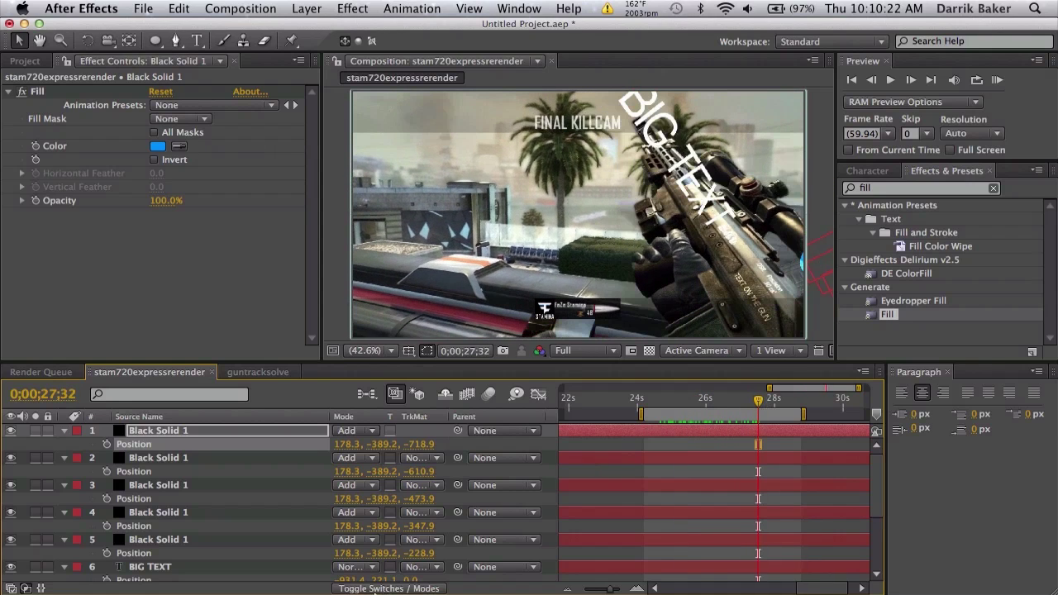
- Enable motion blur on the layers from null_auto_993 up to the second ring and for the composition, checking it around 0;00;25;12
{"action": "left_click", "coordinate": [388, 588]}
{"action": "scroll", "coordinate": [407, 539], "scroll_direction": "down", "scroll_amount": 5}
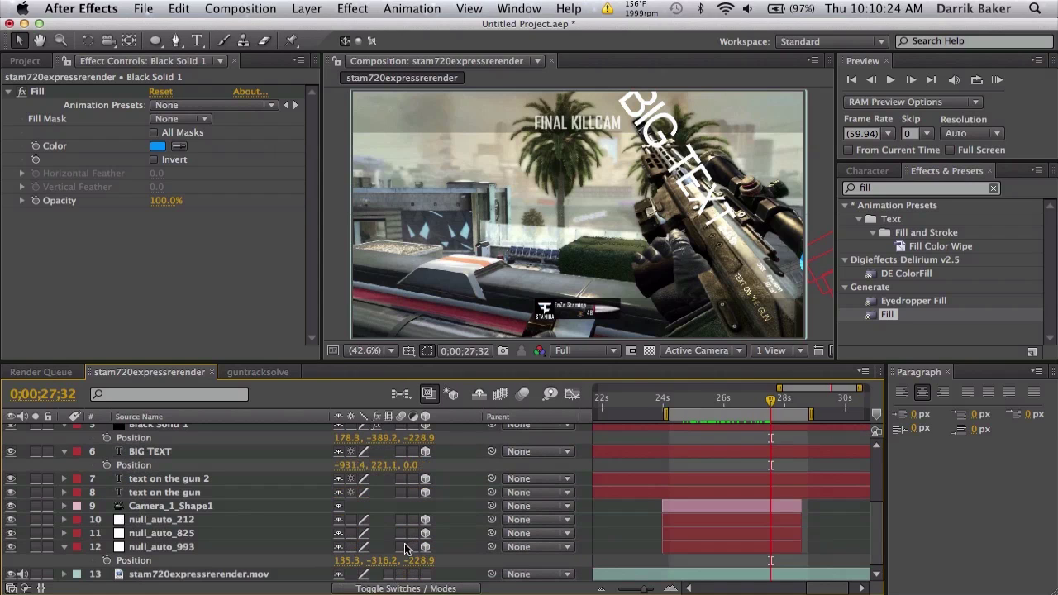
{"action": "left_click_drag", "start_coordinate": [404, 547], "coordinate": [403, 422]}
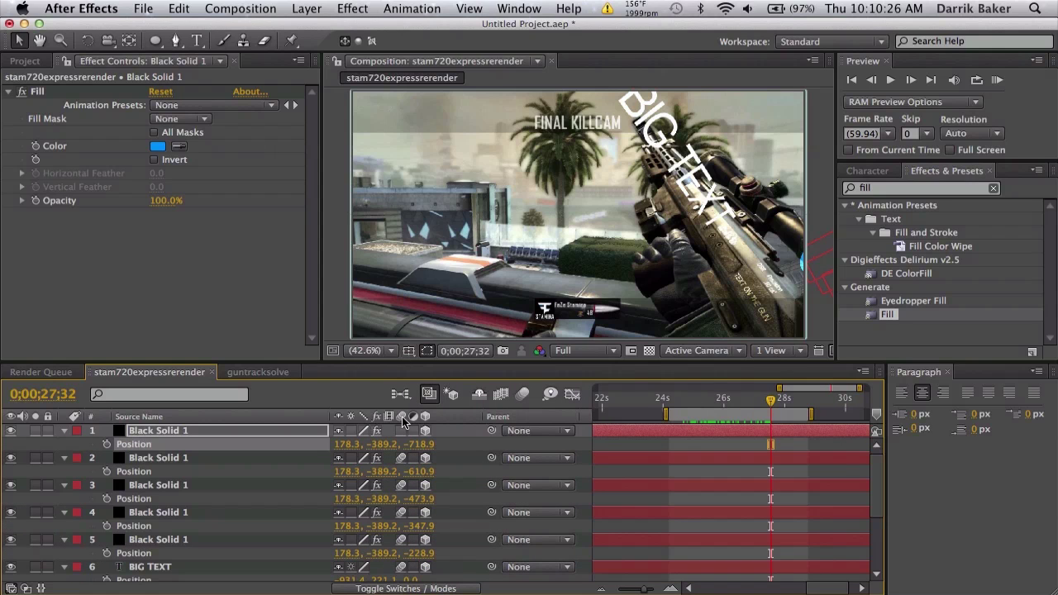
{"action": "left_click", "coordinate": [525, 396]}
{"action": "left_click", "coordinate": [748, 398]}
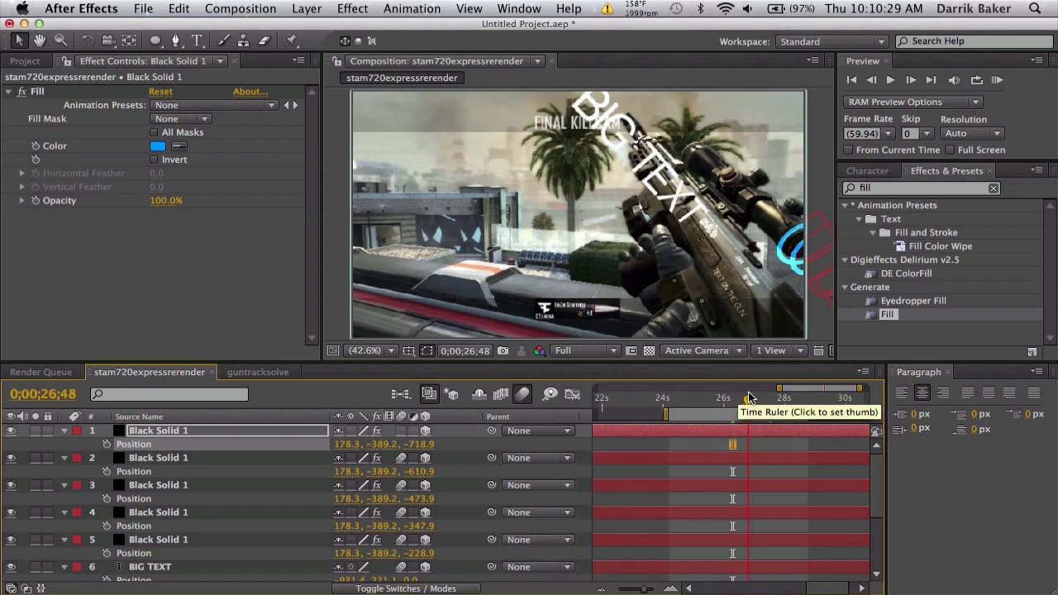
{"action": "left_click", "coordinate": [700, 398]}
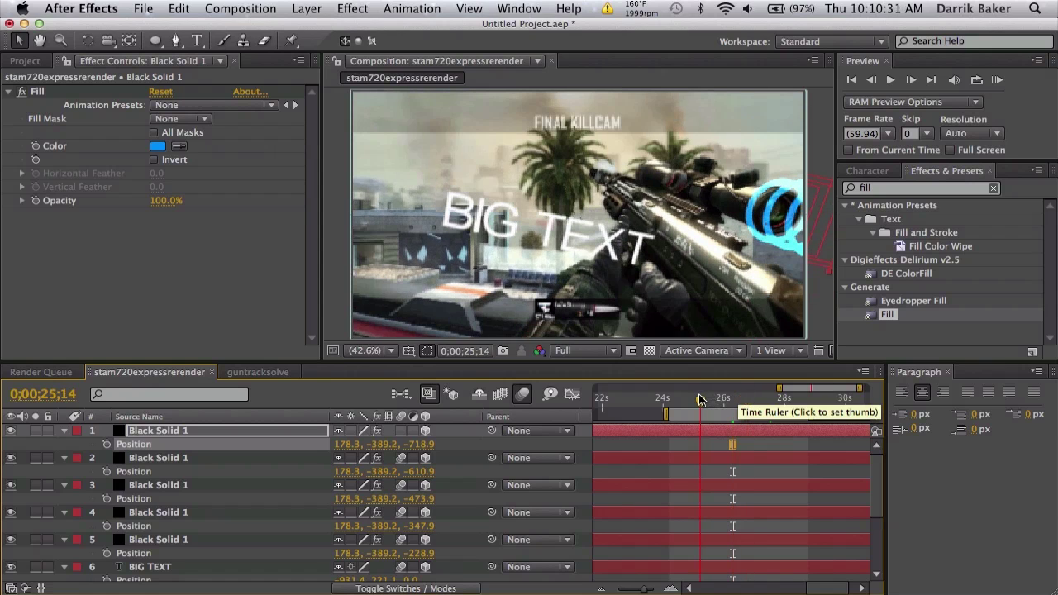
{"action": "left_click", "coordinate": [699, 398]}
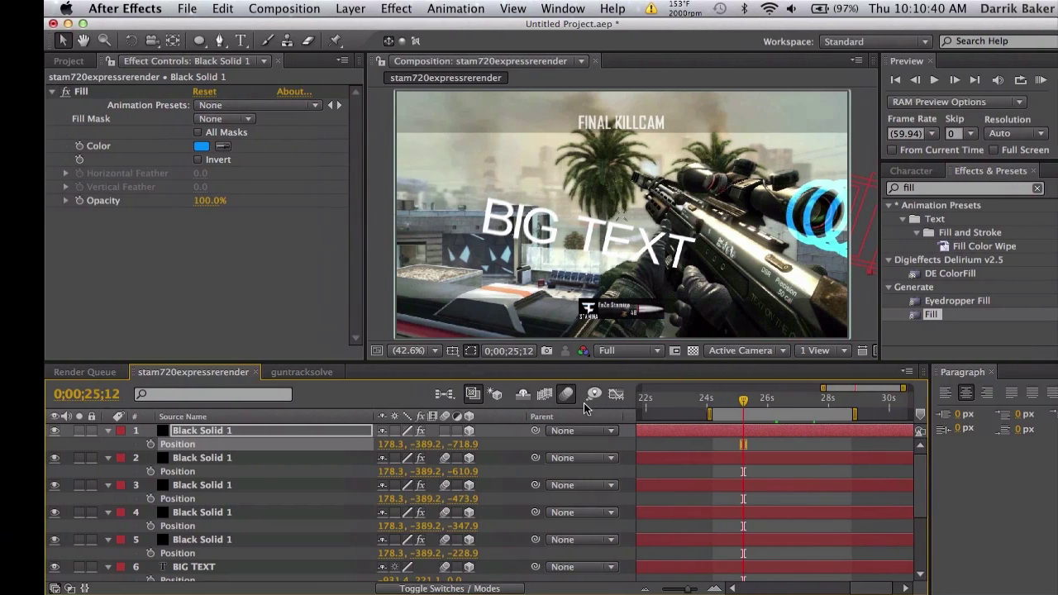
- Switch to Chrome and examine the 3D text on the rifle in the YouTube video paused at 0:58
{"action": "key", "text": "super+Tab"}
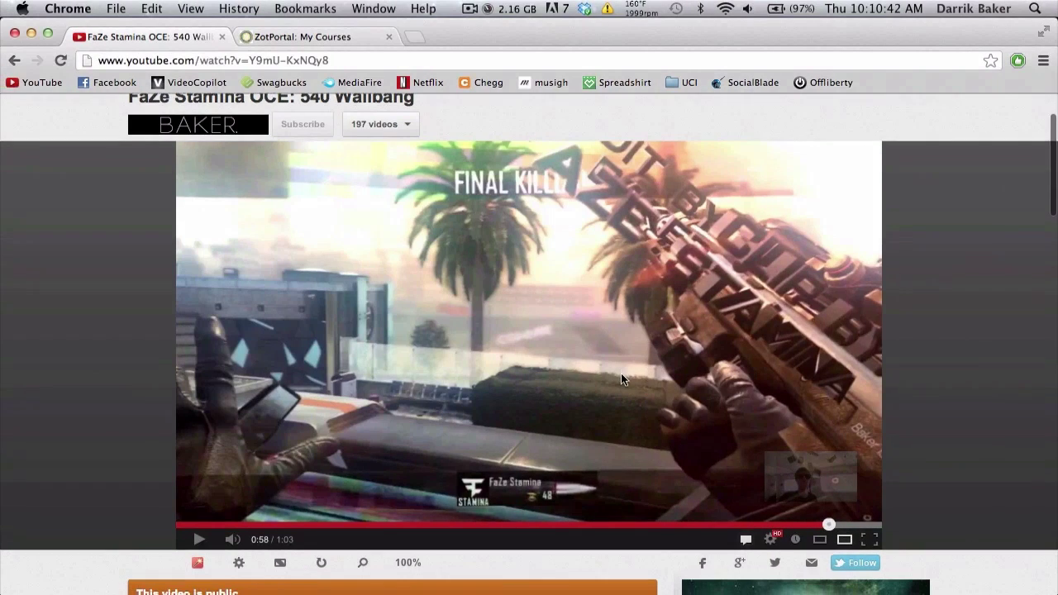
{"action": "scroll", "coordinate": [621, 373], "scroll_direction": "down", "scroll_amount": 5}
{"action": "scroll", "coordinate": [621, 373], "scroll_direction": "up", "scroll_amount": 4}
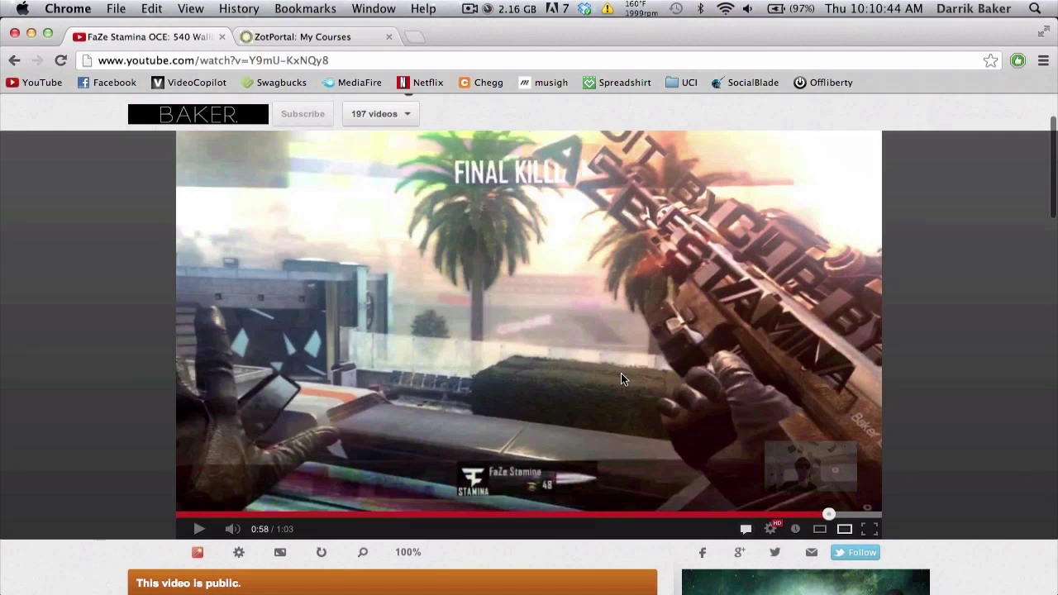
{"action": "scroll", "coordinate": [621, 374], "scroll_direction": "down", "scroll_amount": 1}
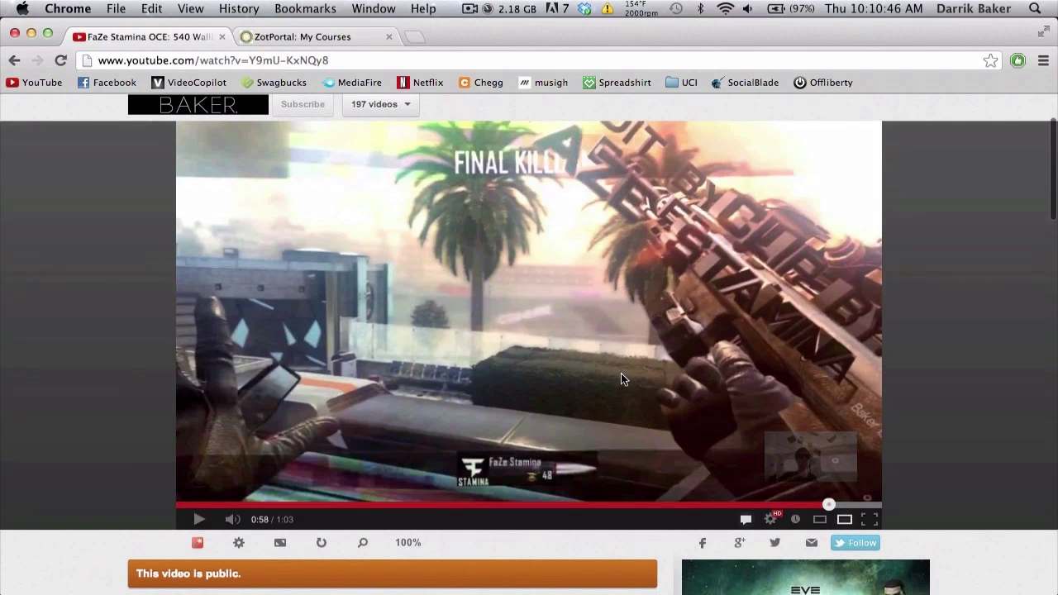